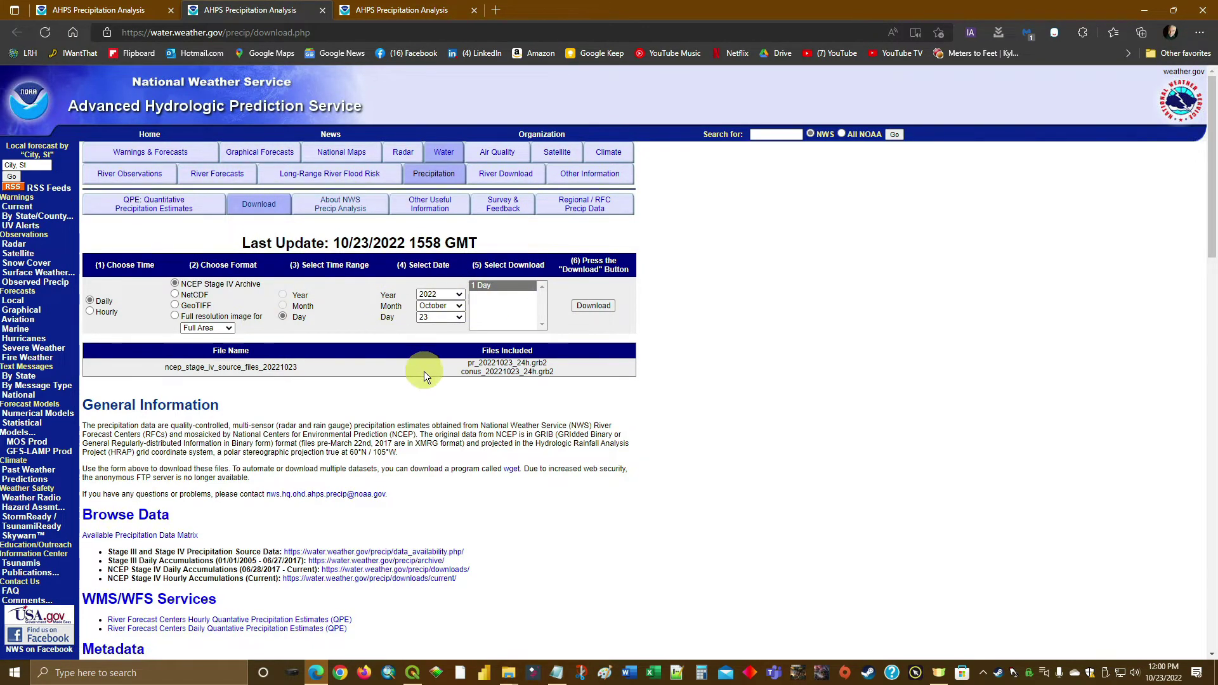
Scroll the NOAA AHPS download page to the 'Symbolizing in ArcMap or QGIS' guidance
scroll(424, 371, "down", 4)
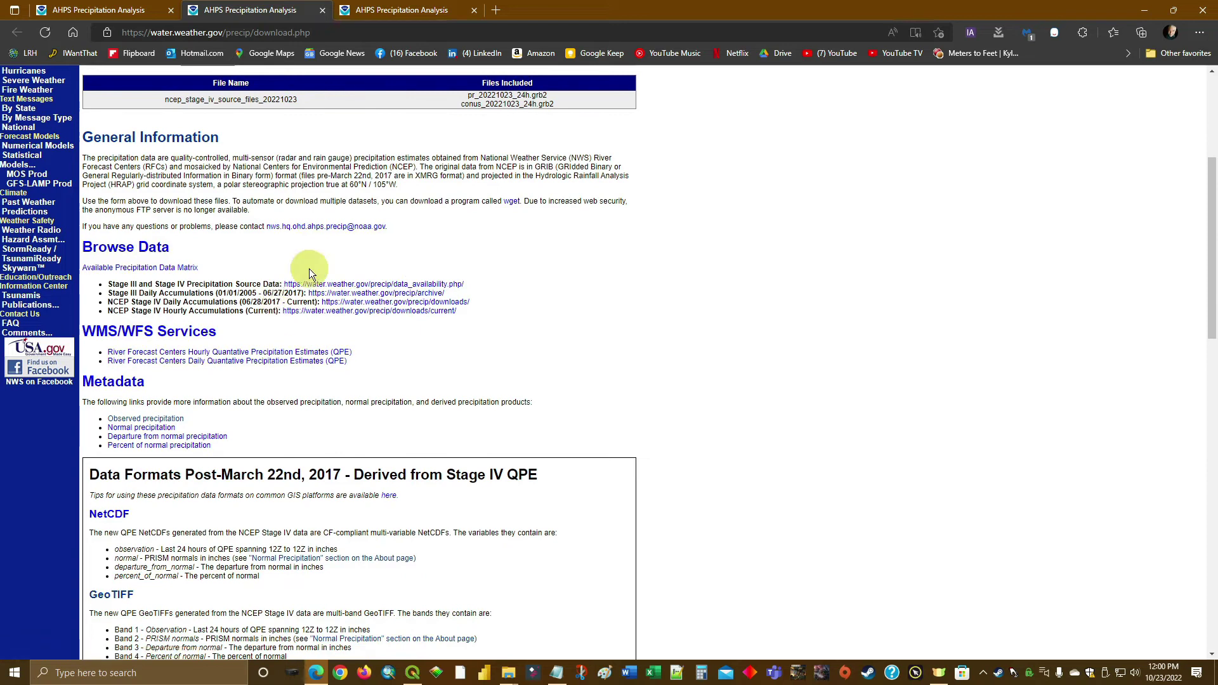
scroll(314, 316, "down", 4)
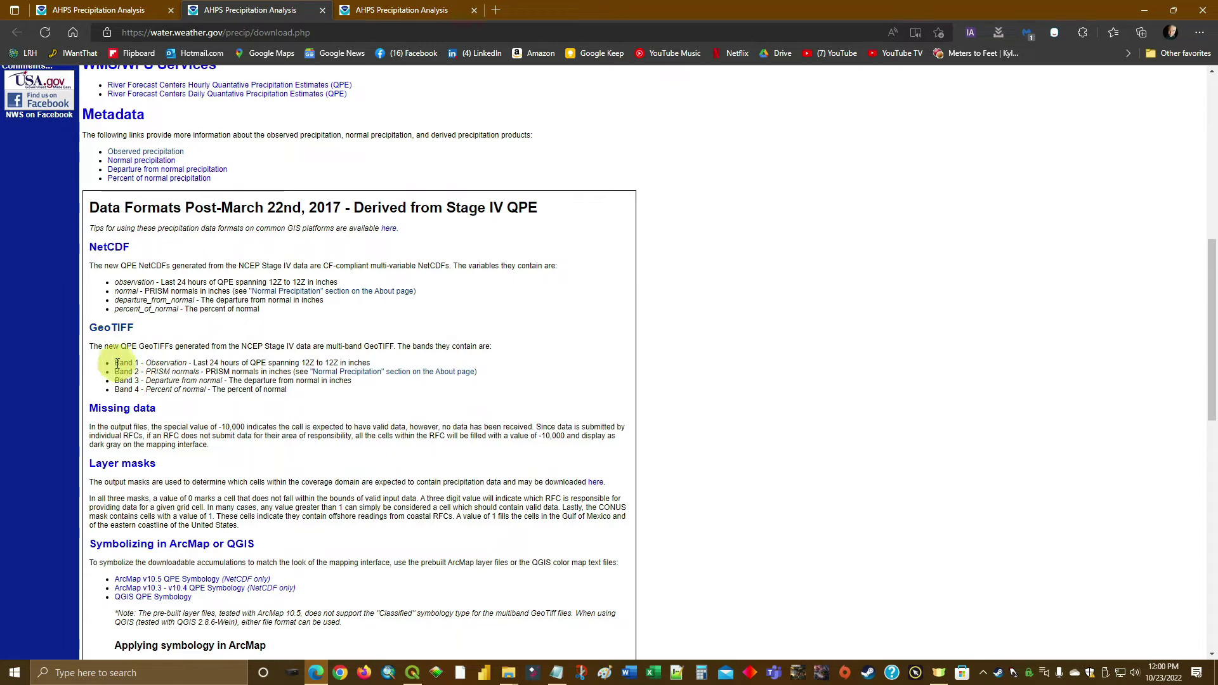
scroll(213, 392, "down", 3)
scroll(212, 392, "down", 1)
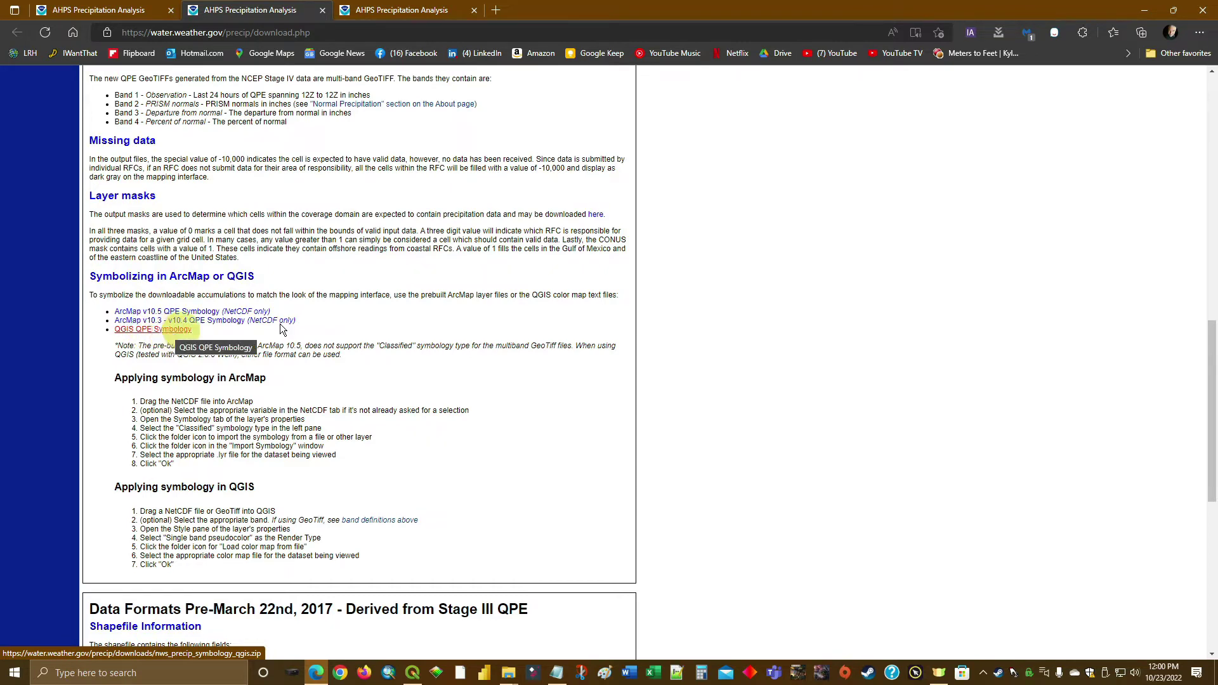
Switch to the REF Explorer window and go back up to the 01 project folder
key("alt+Tab")
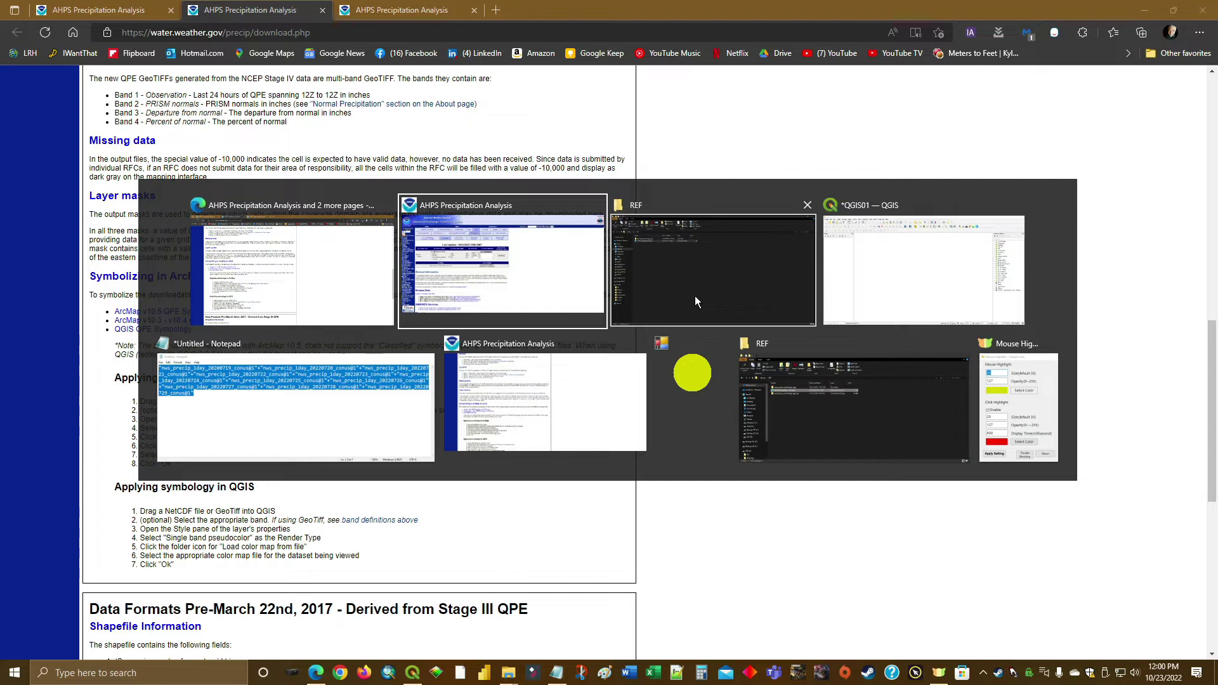
left_click(695, 295)
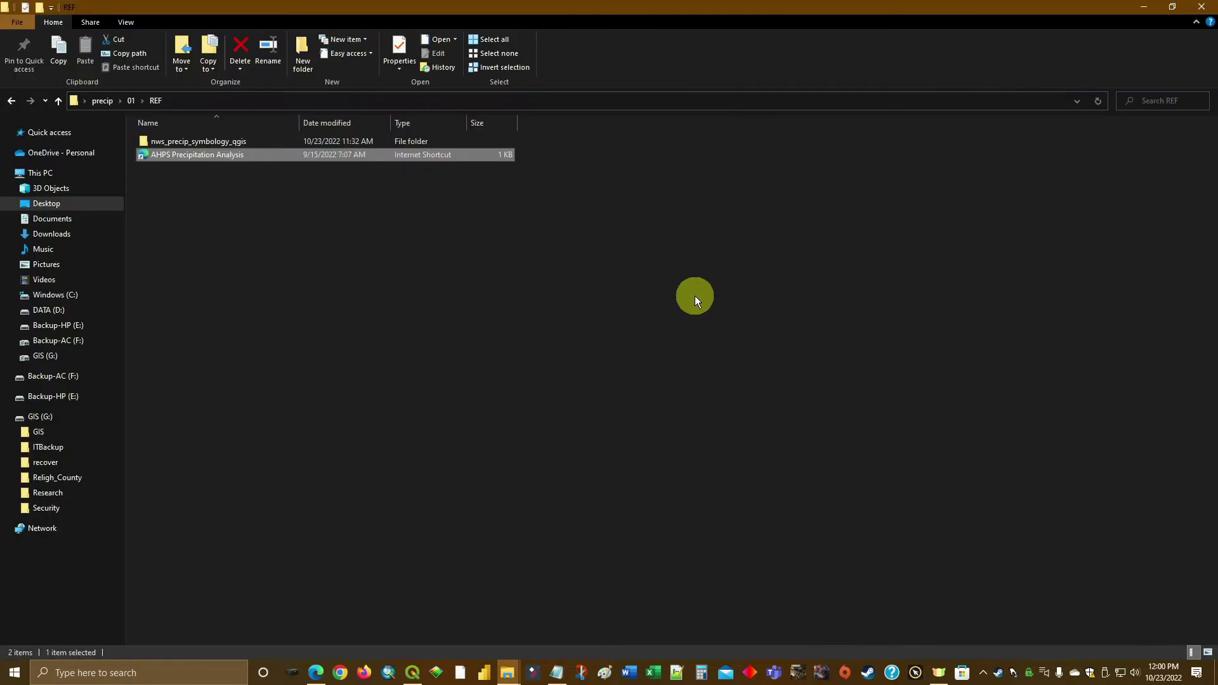
left_click(11, 102)
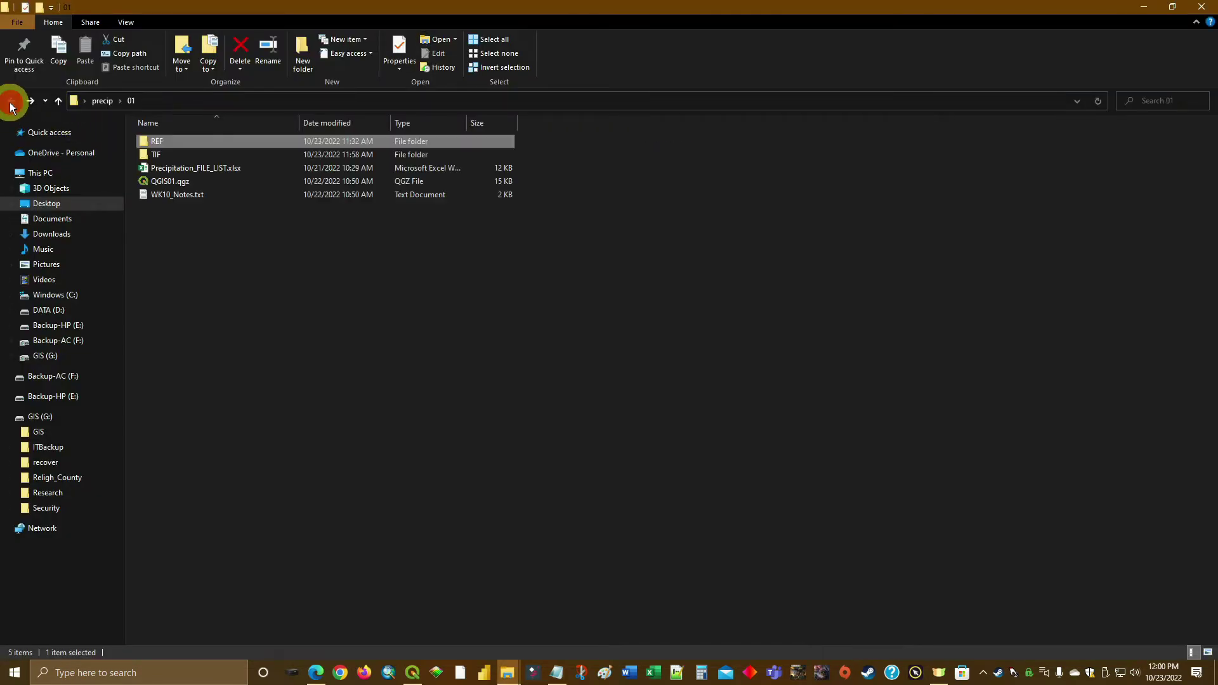
Open Precipitation_FILE_LIST.xlsx and enable editing to leave Protected View
double_click(197, 169)
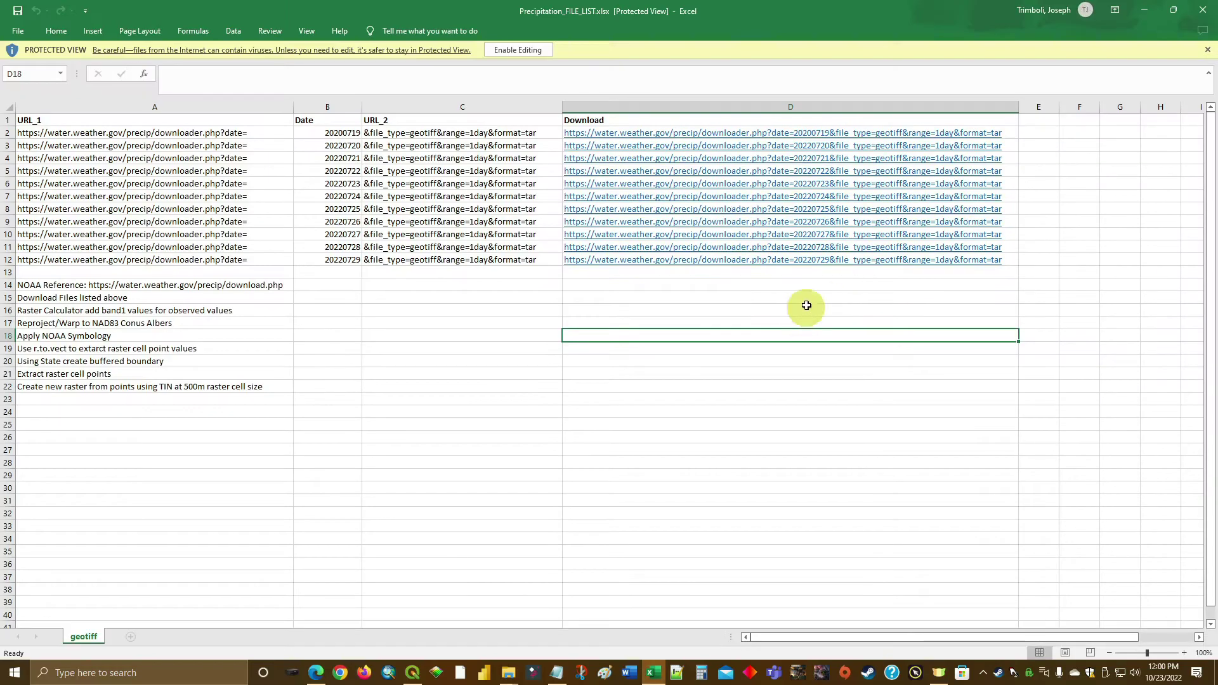
left_click(516, 50)
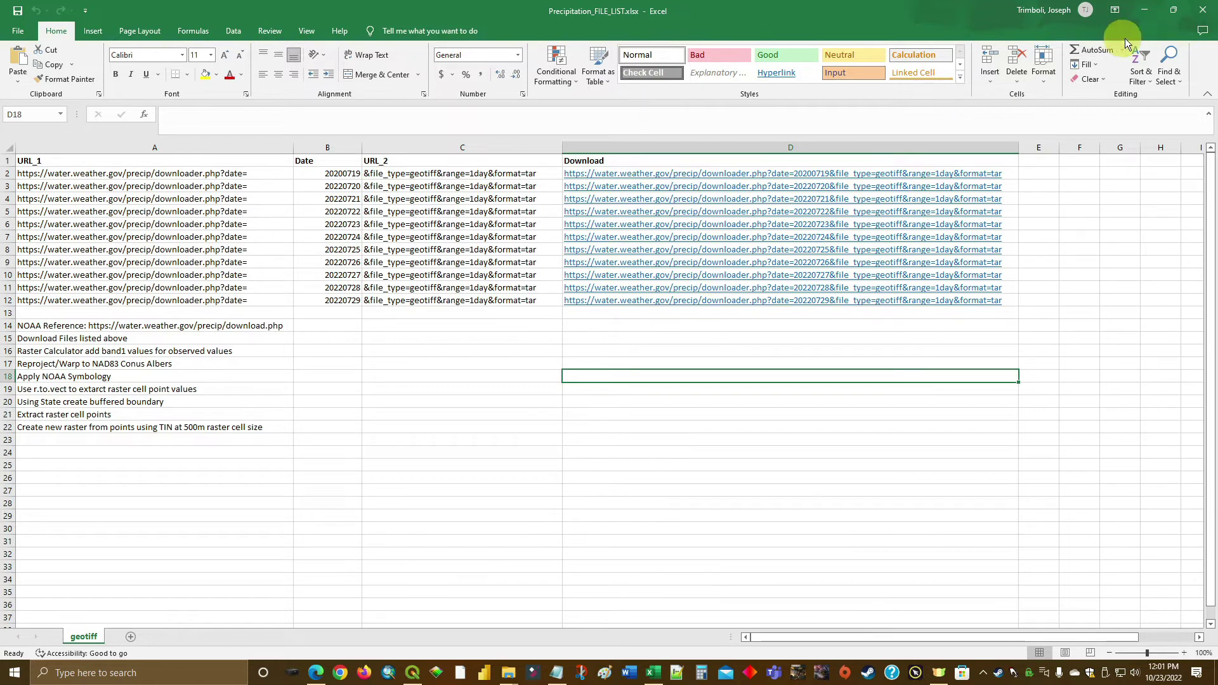
key("alt+Tab")
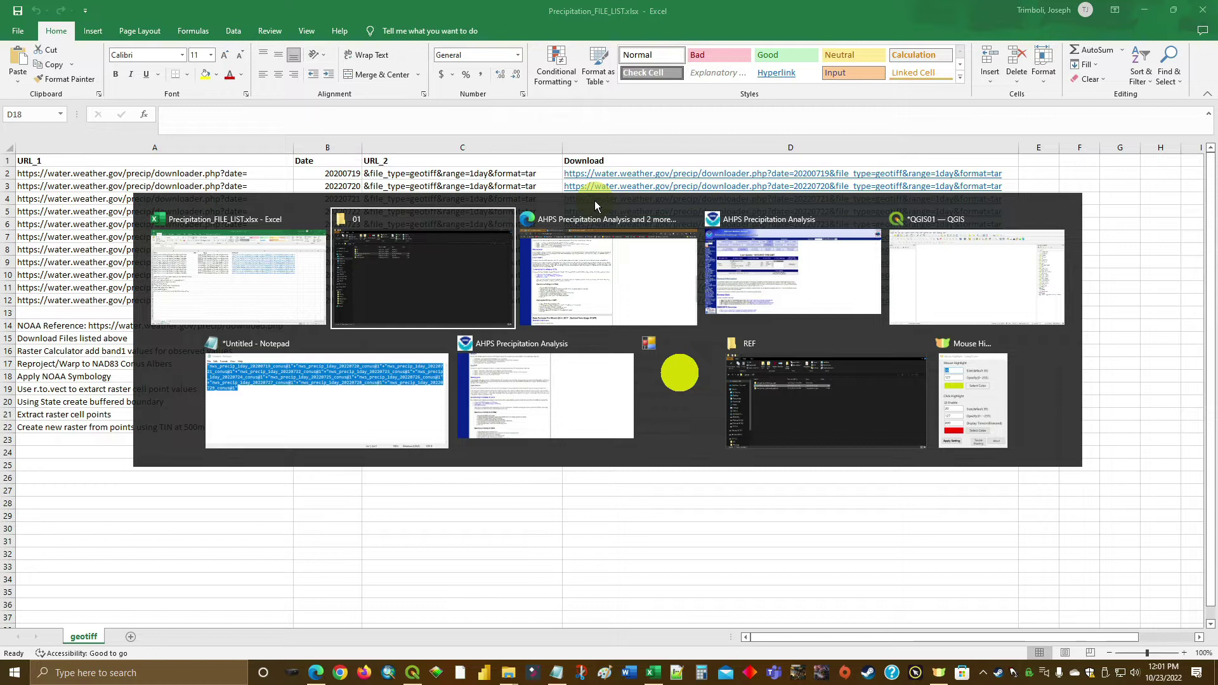
In QGIS, open the Data Source Manager browser and expand the Project Home folder
key("Tab")
key("Tab")
key("Tab")
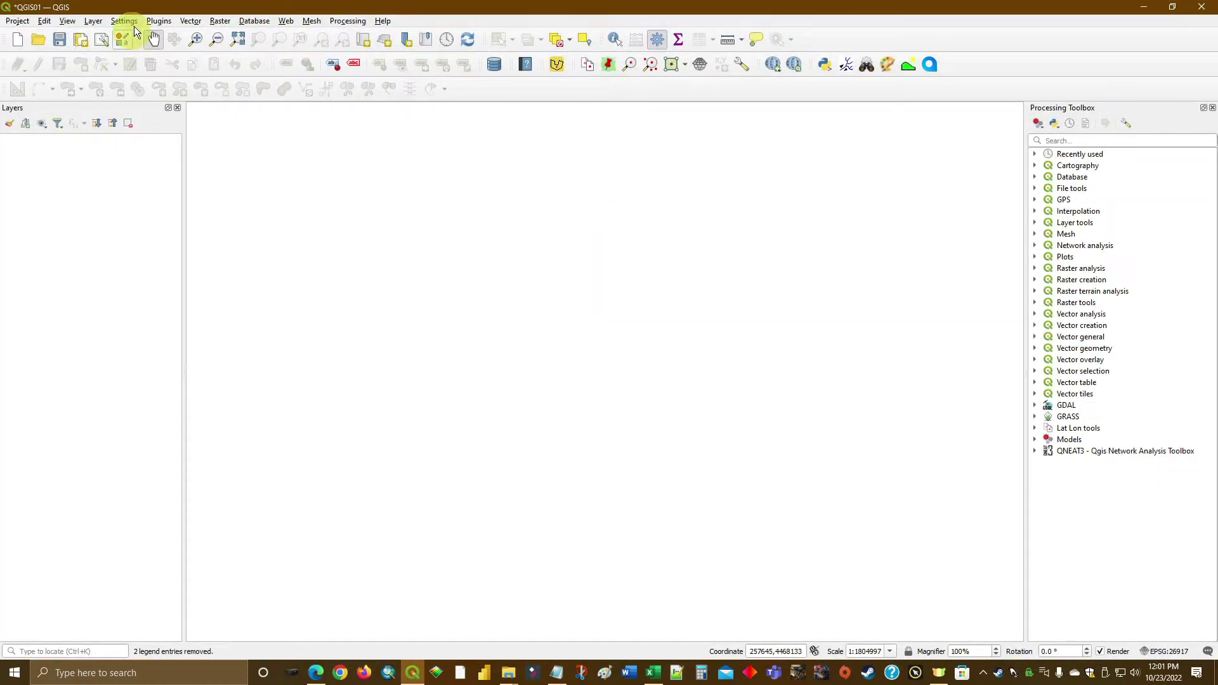
left_click(92, 21)
left_click(104, 33)
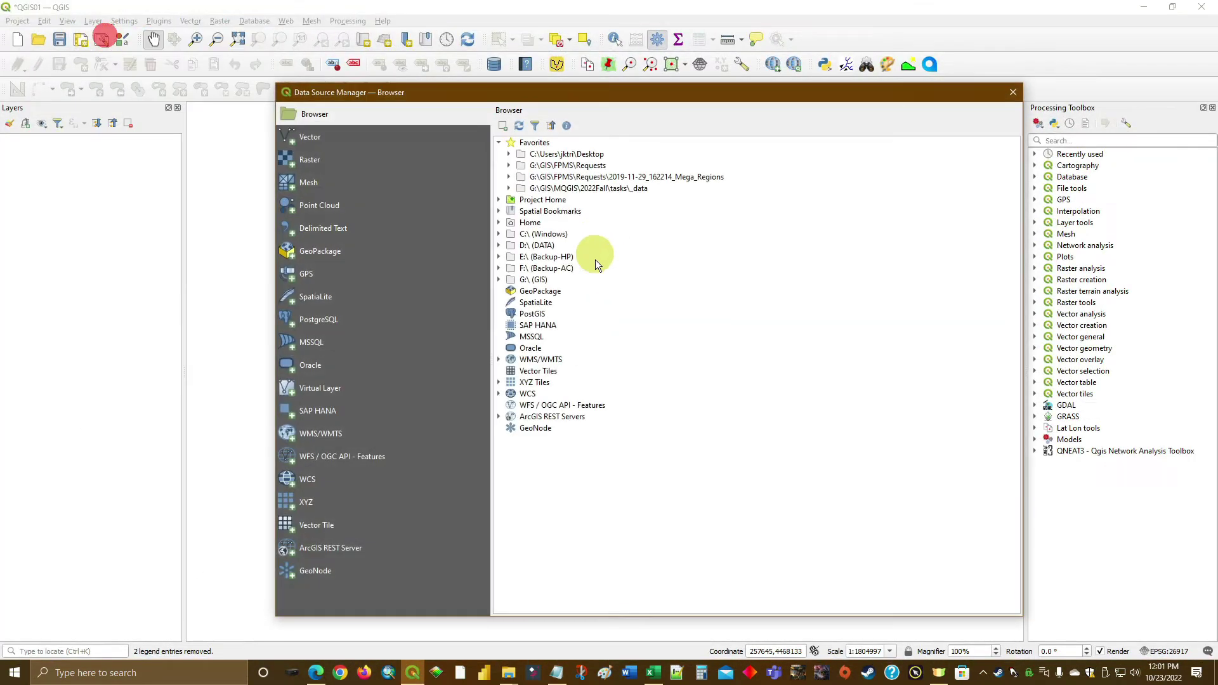
left_click(500, 200)
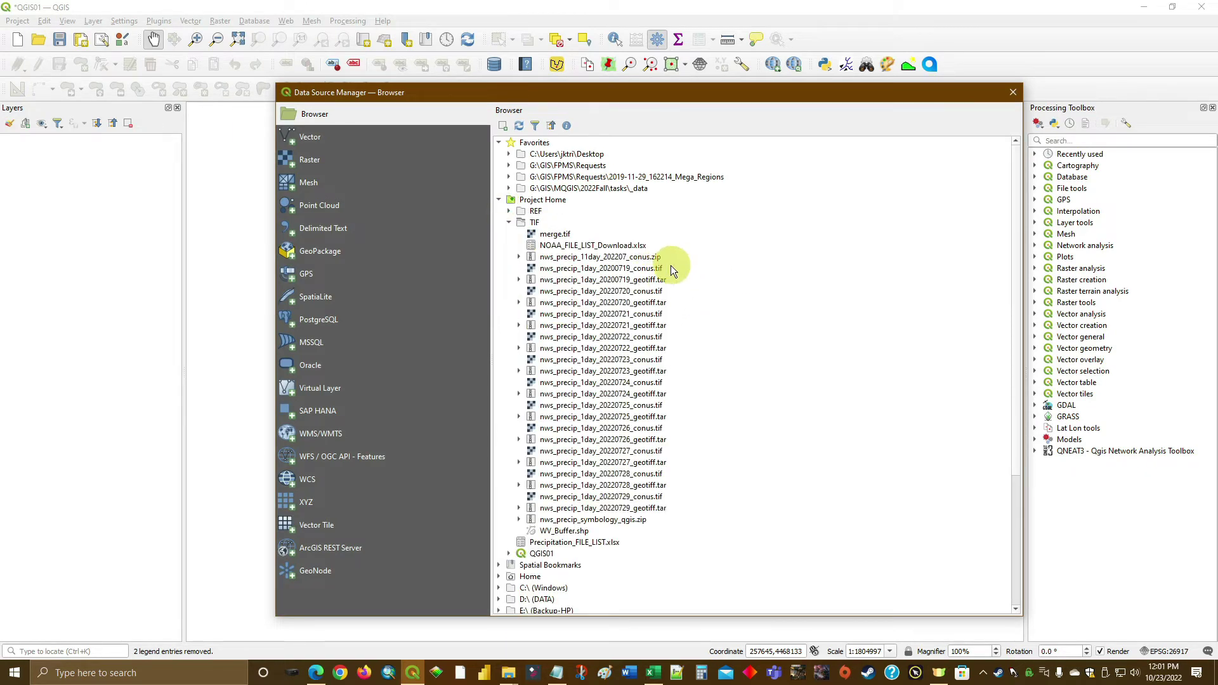
Select the eleven conus rasters for 20220719–20220729 and add them to the project
left_click(644, 269)
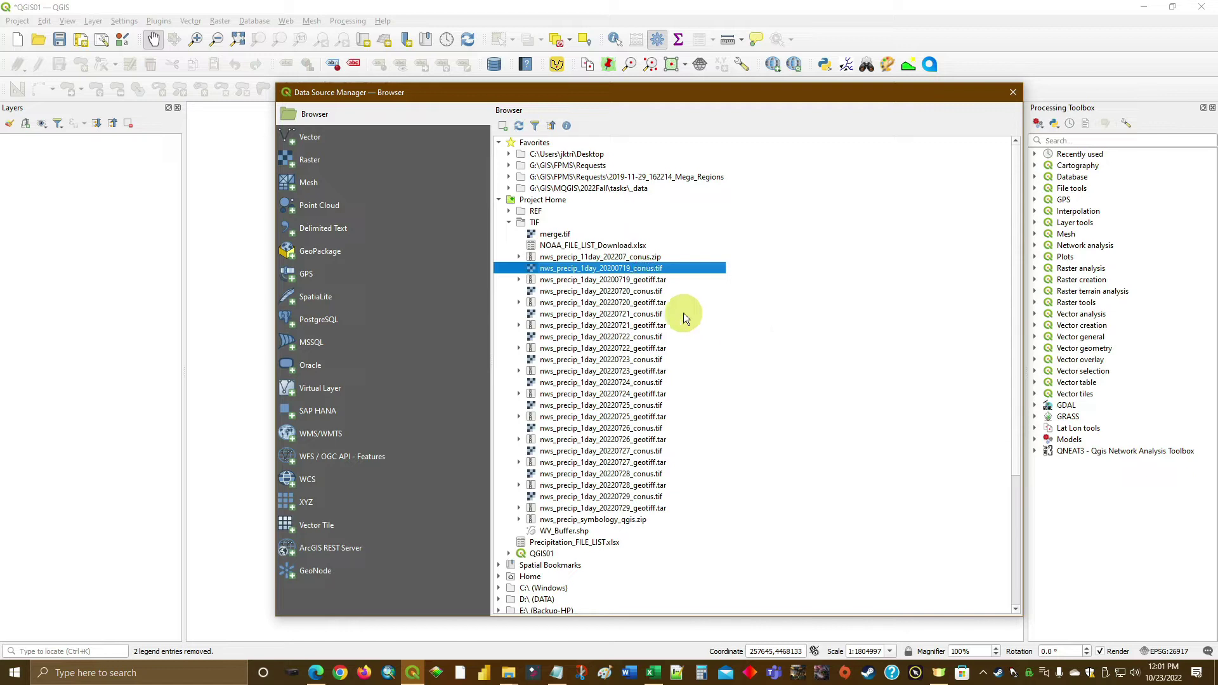
left_click(651, 292, "ctrl")
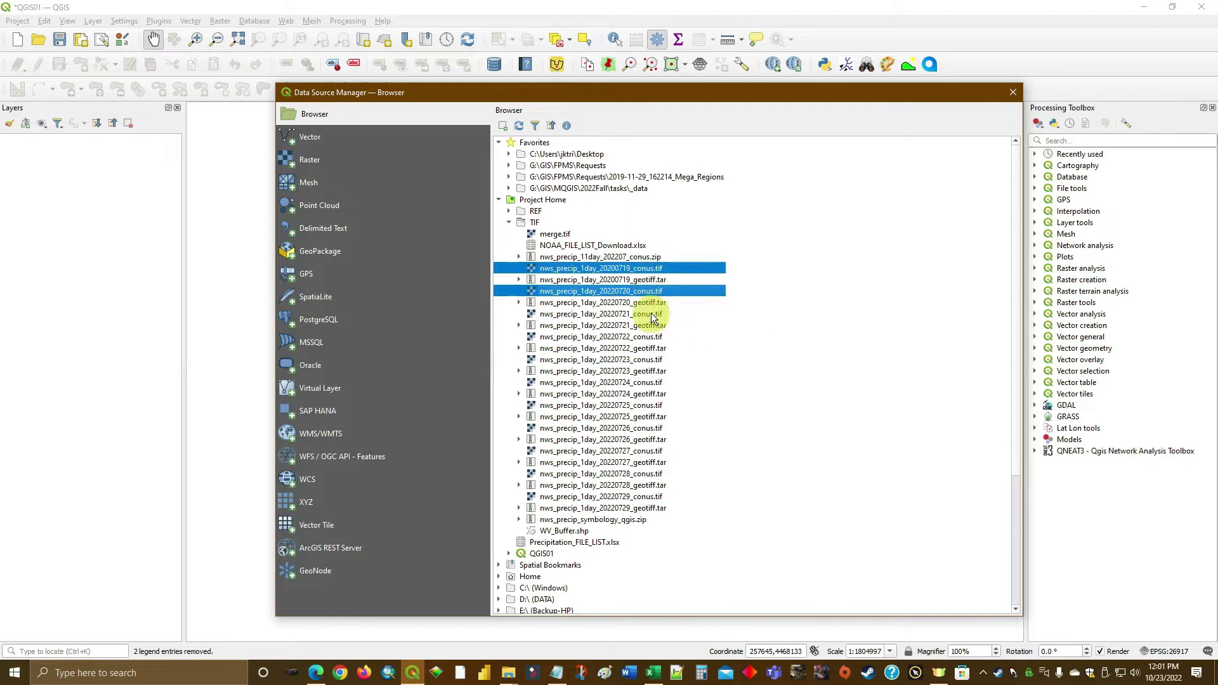
left_click(650, 313, "ctrl")
left_click(646, 337, "ctrl")
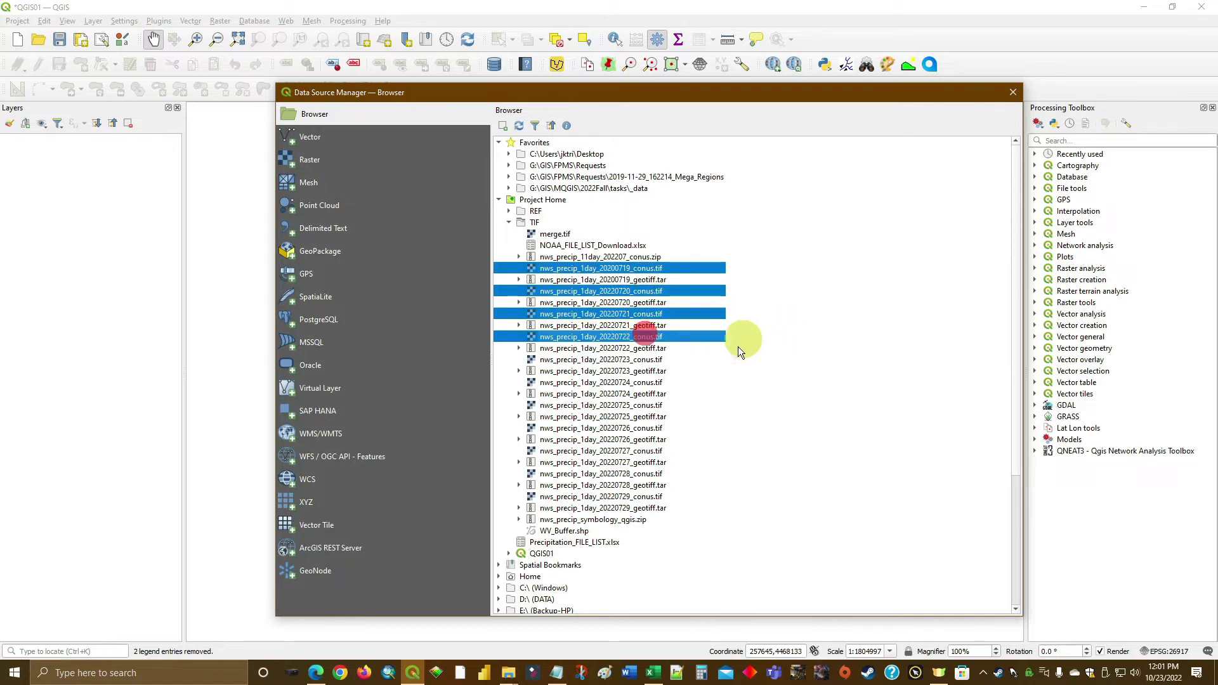
left_click(648, 361, "ctrl")
left_click(643, 382, "ctrl")
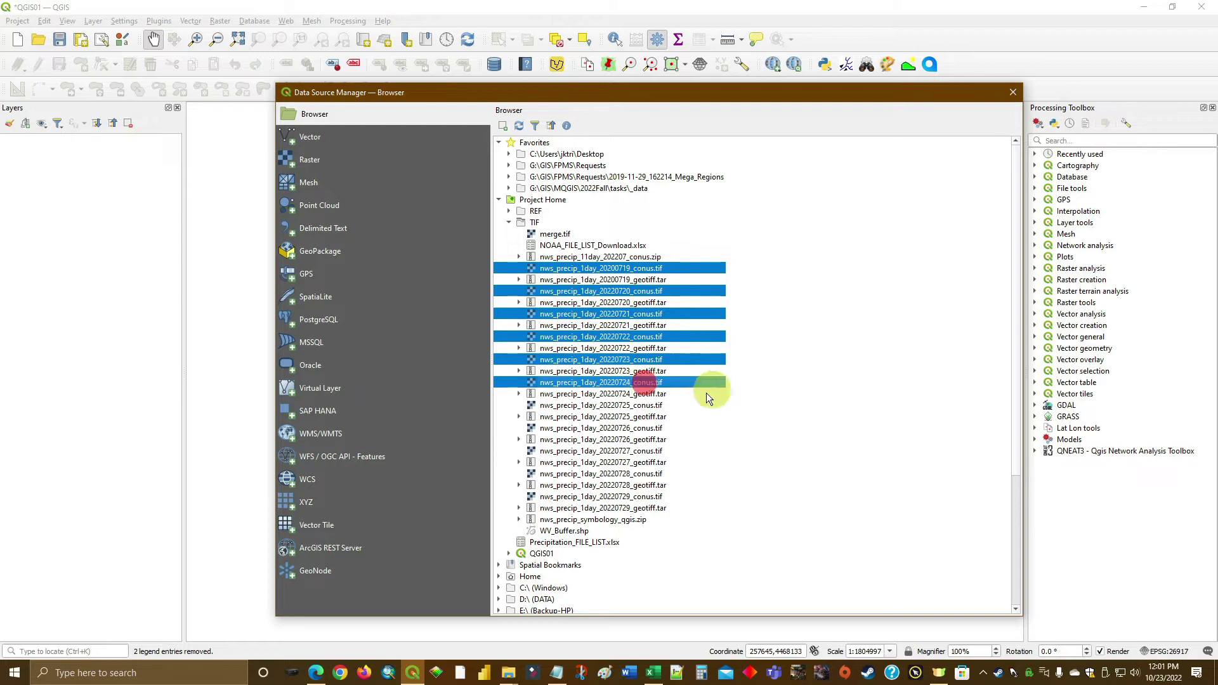
left_click(645, 407, "ctrl")
left_click(652, 429, "ctrl")
left_click(647, 452, "ctrl")
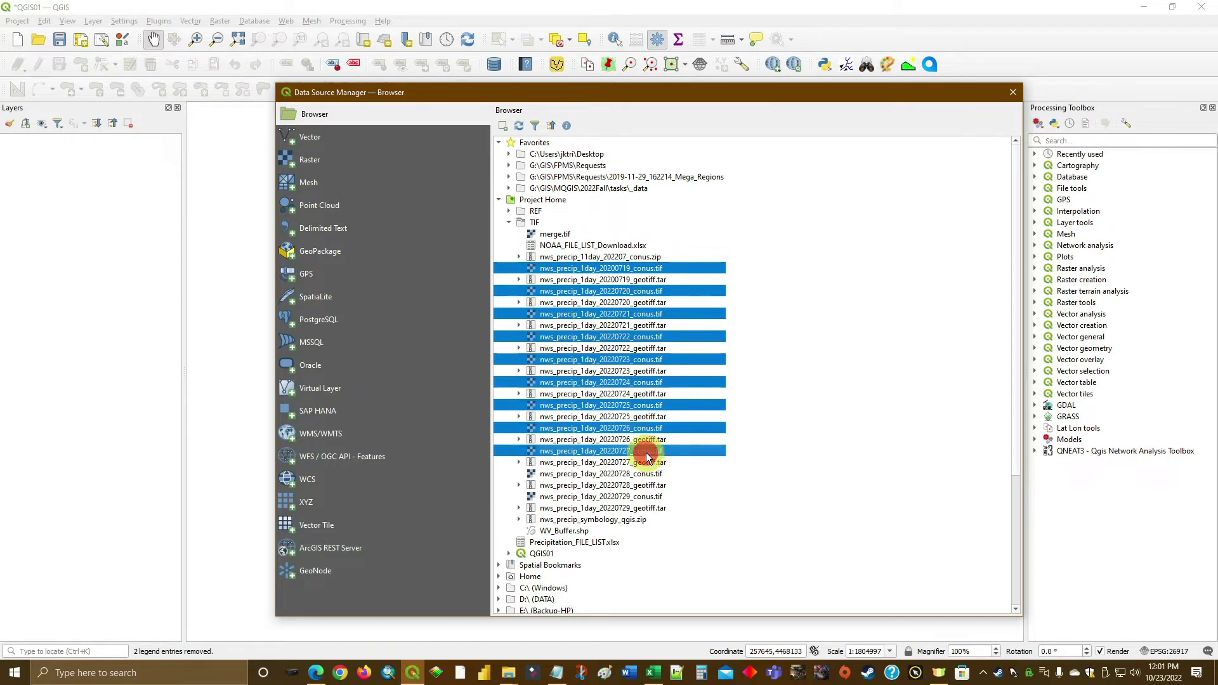
left_click(643, 475, "ctrl")
left_click(649, 497, "ctrl")
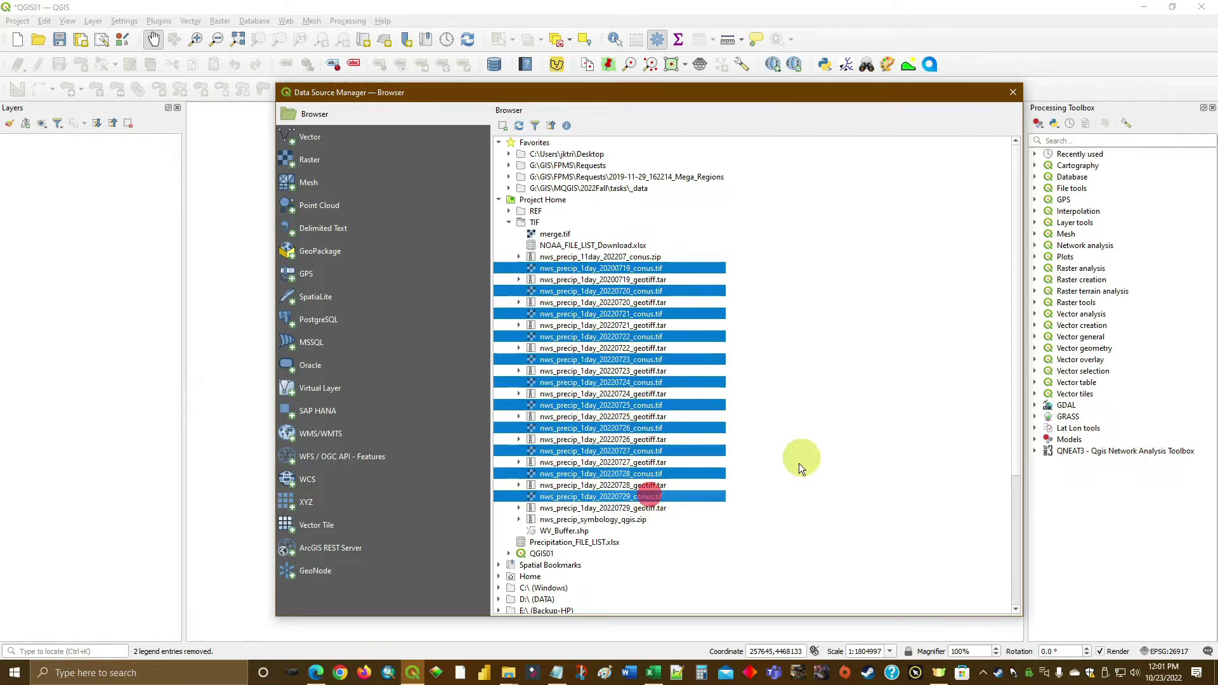
right_click(608, 269)
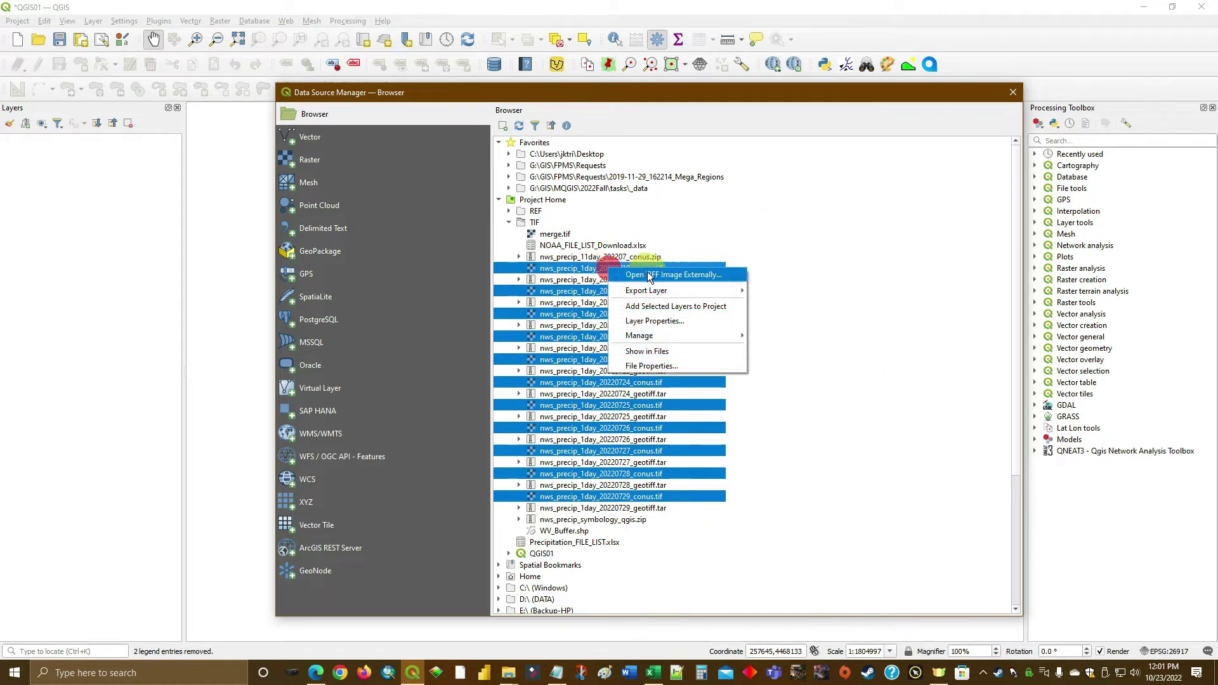
left_click(659, 307)
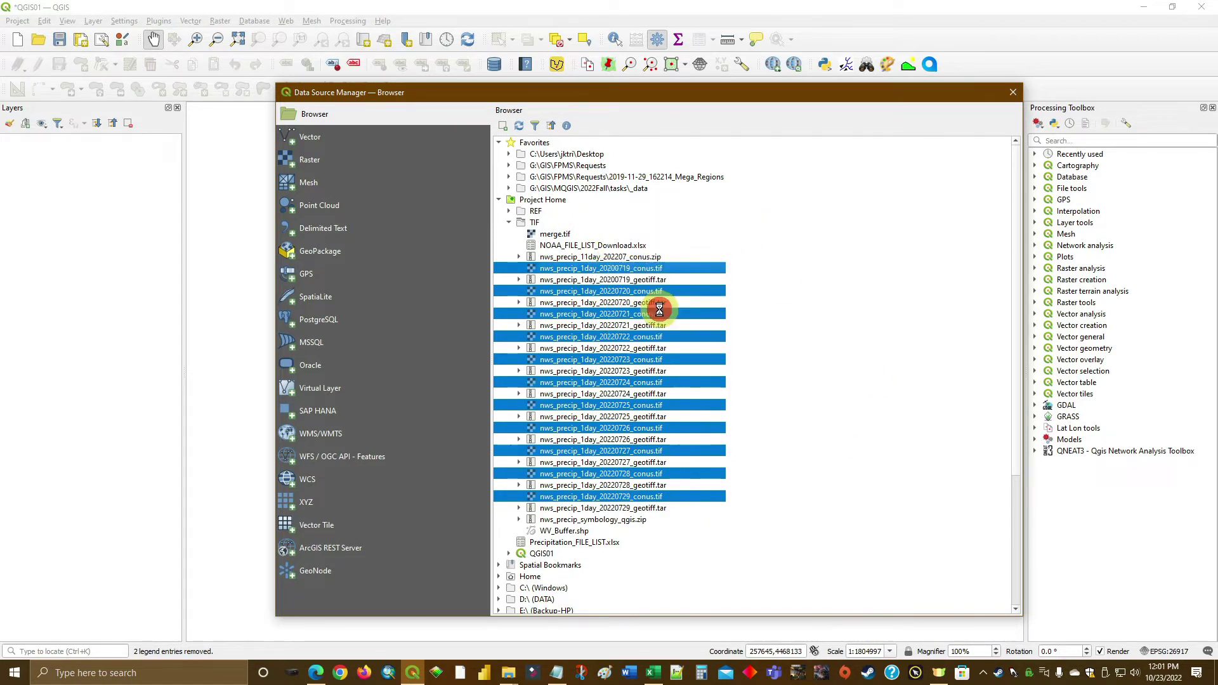
Close the Data Source Manager and collapse the band legends of the daily nws_precip layers
left_click(1012, 94)
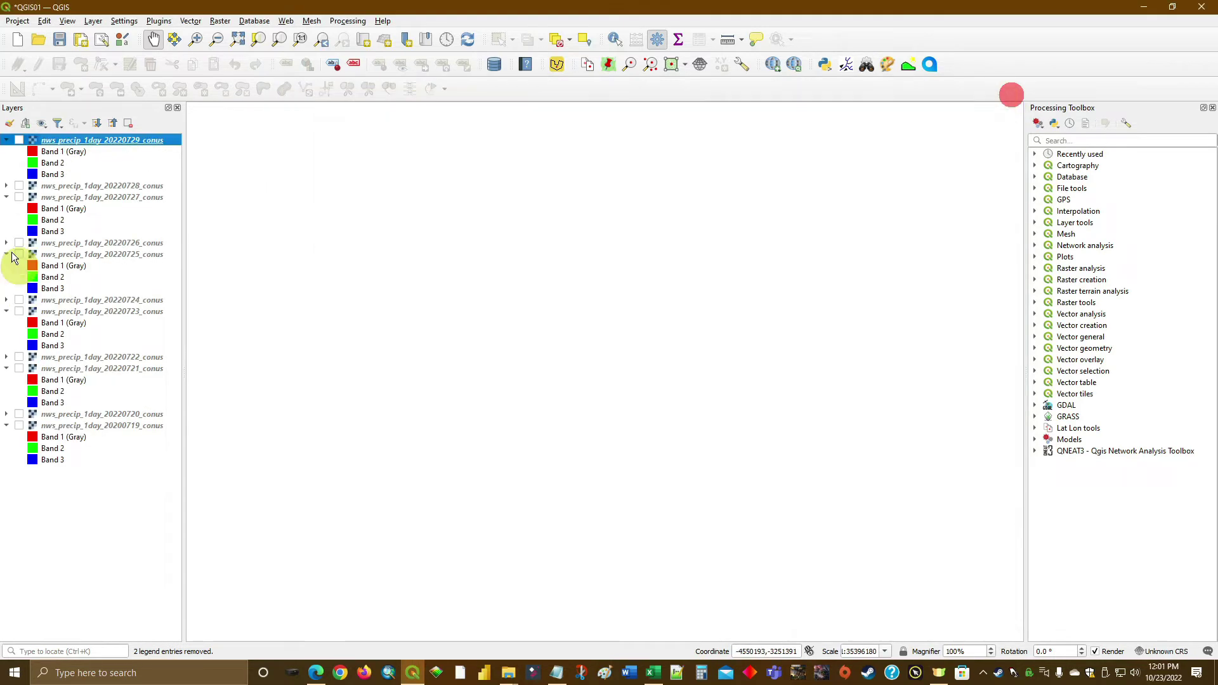
left_click(7, 139)
left_click(6, 163)
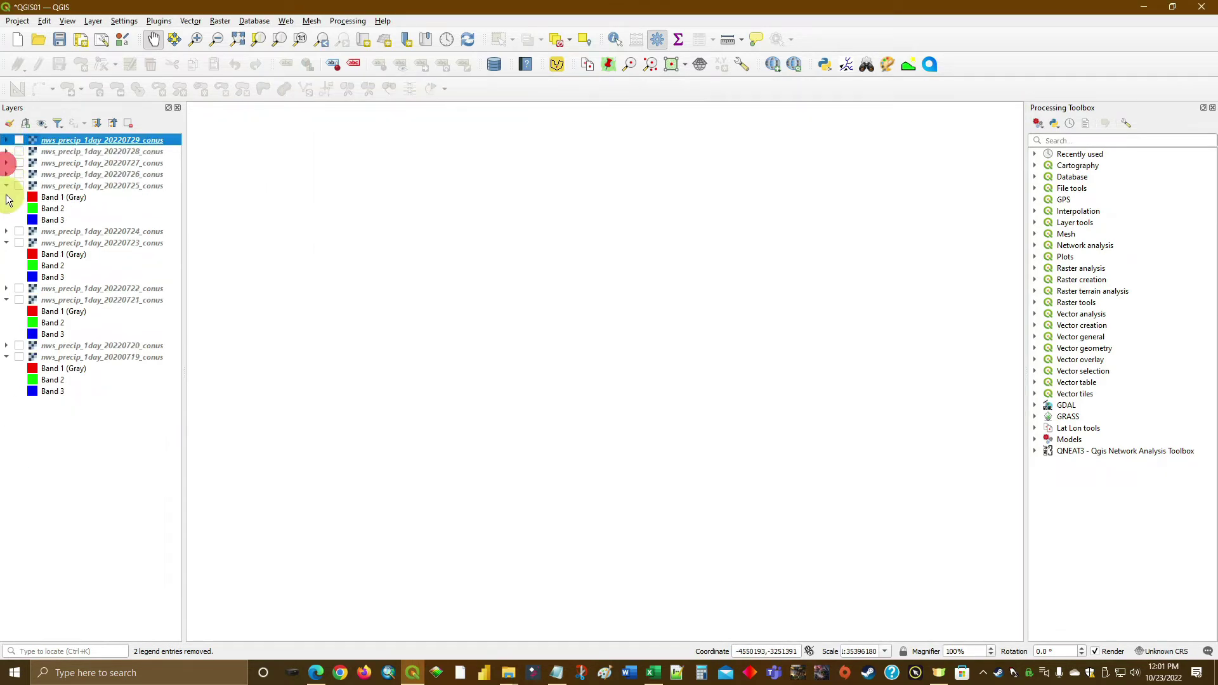
left_click(6, 185)
left_click(7, 208)
left_click(6, 231)
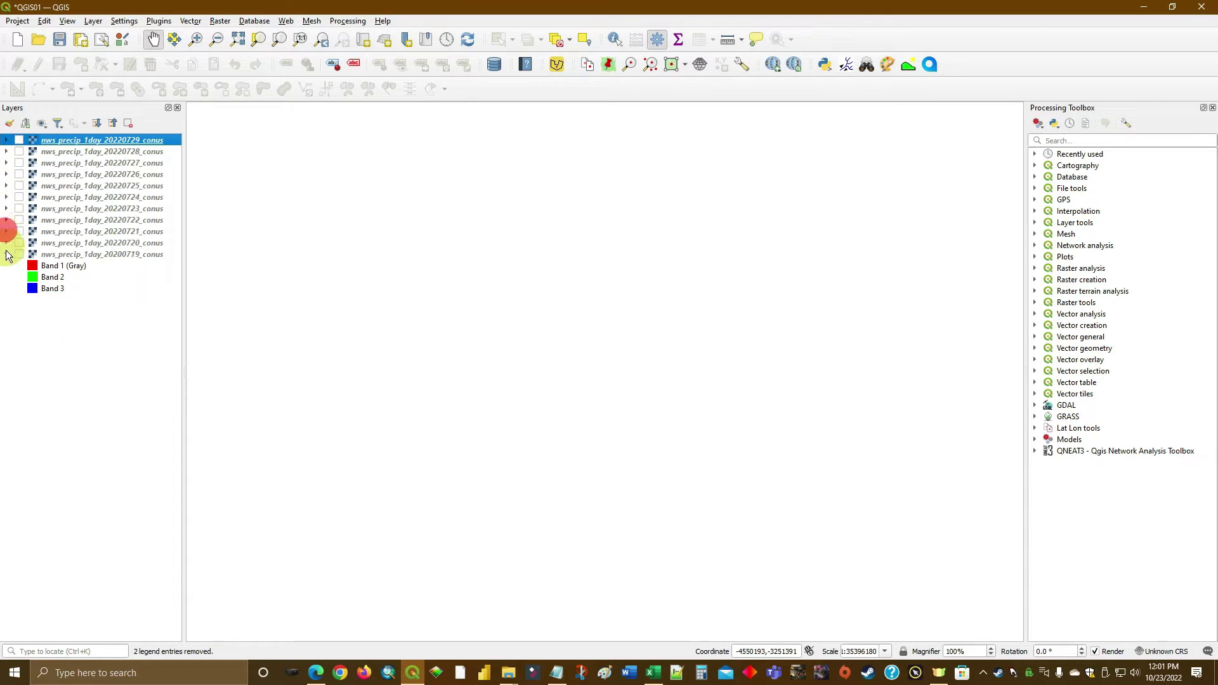
left_click(6, 254)
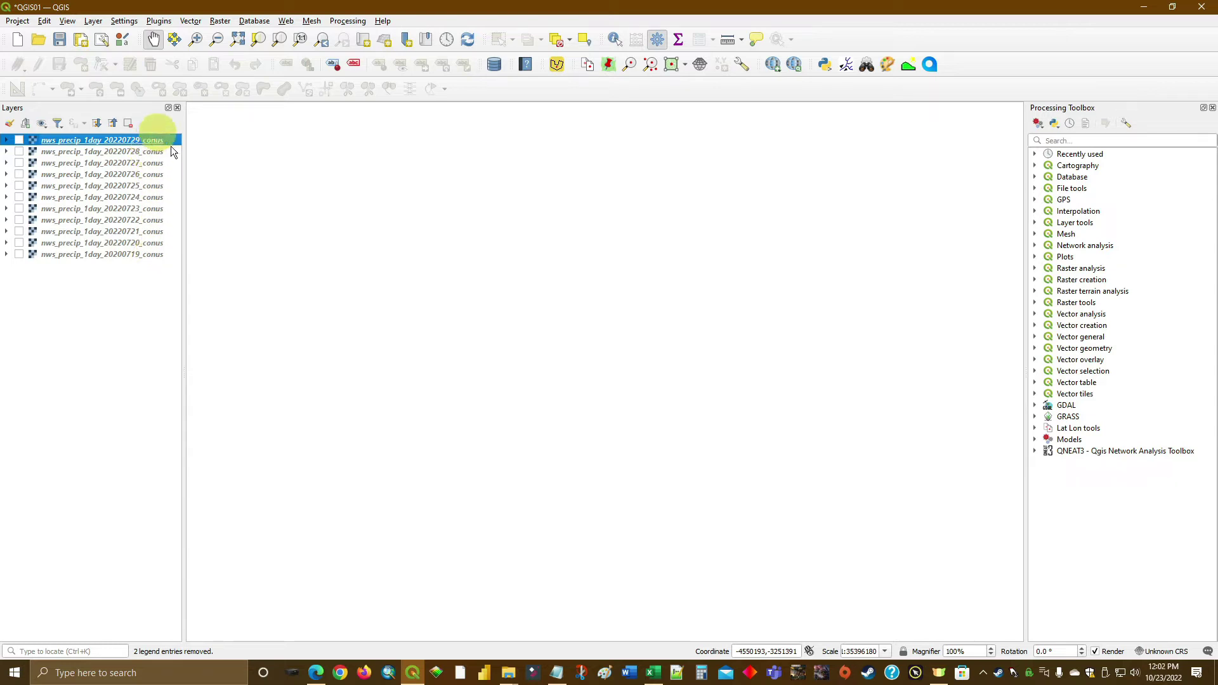
Open the Raster Calculator and add band 1 of the 20220719–20220723 rasters to the expression
left_click(218, 20)
left_click(237, 37)
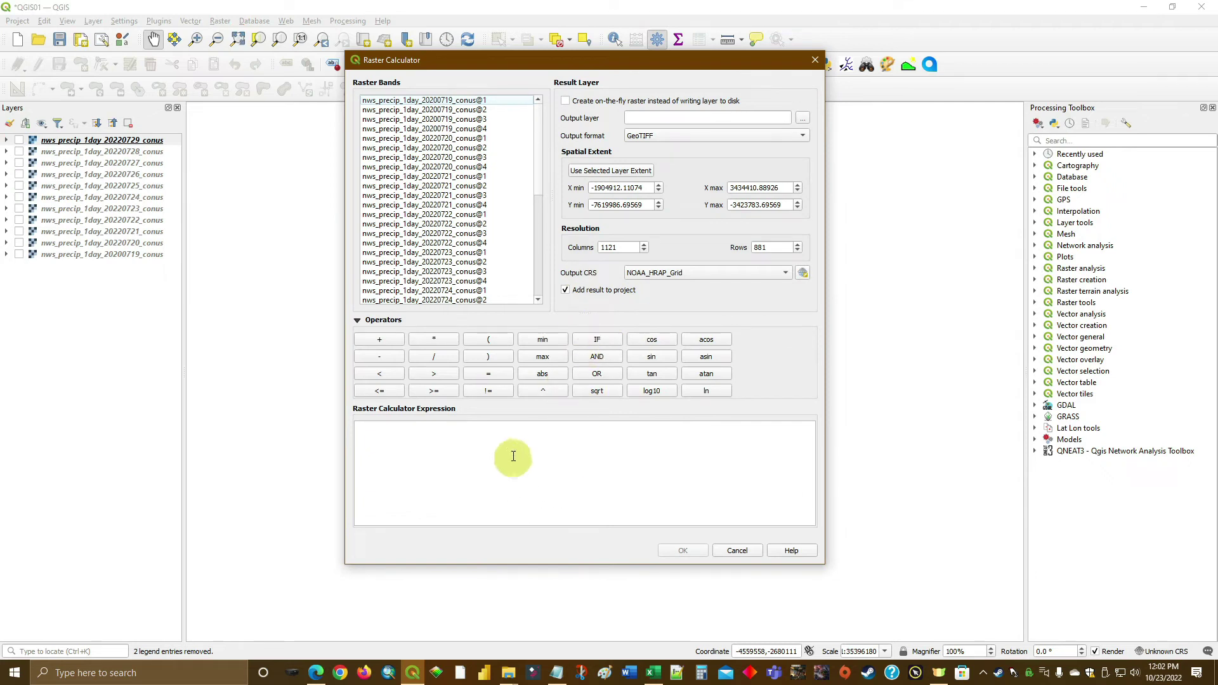
double_click(484, 100)
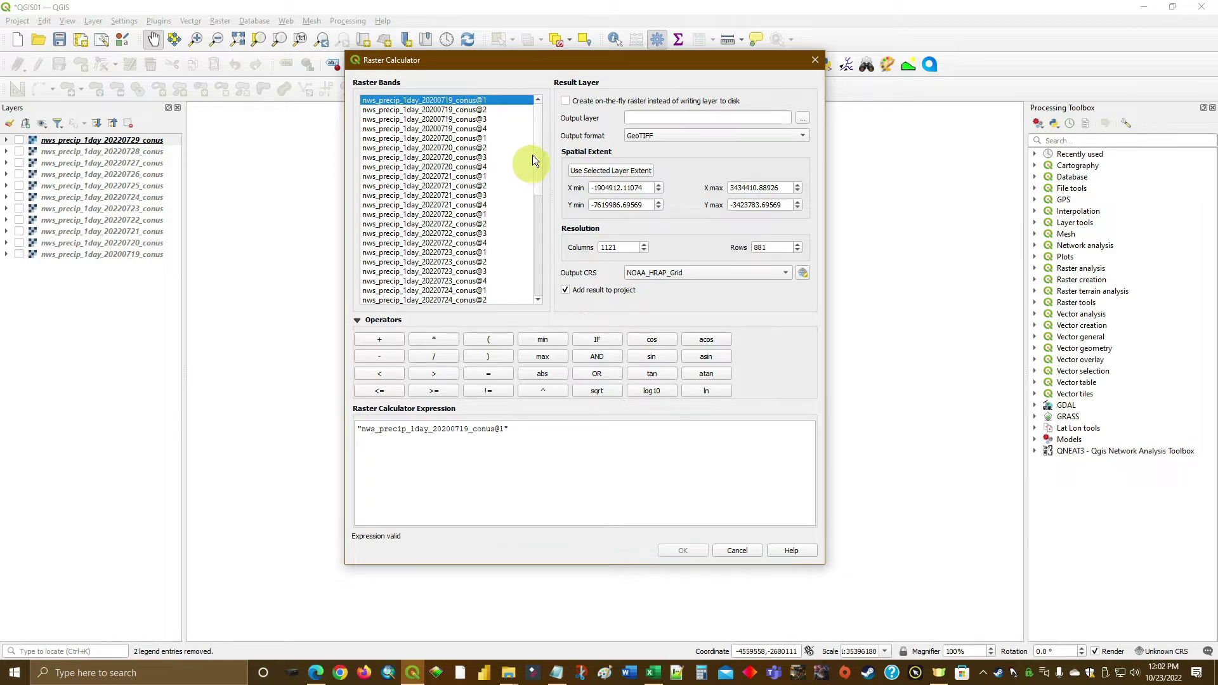
double_click(482, 139)
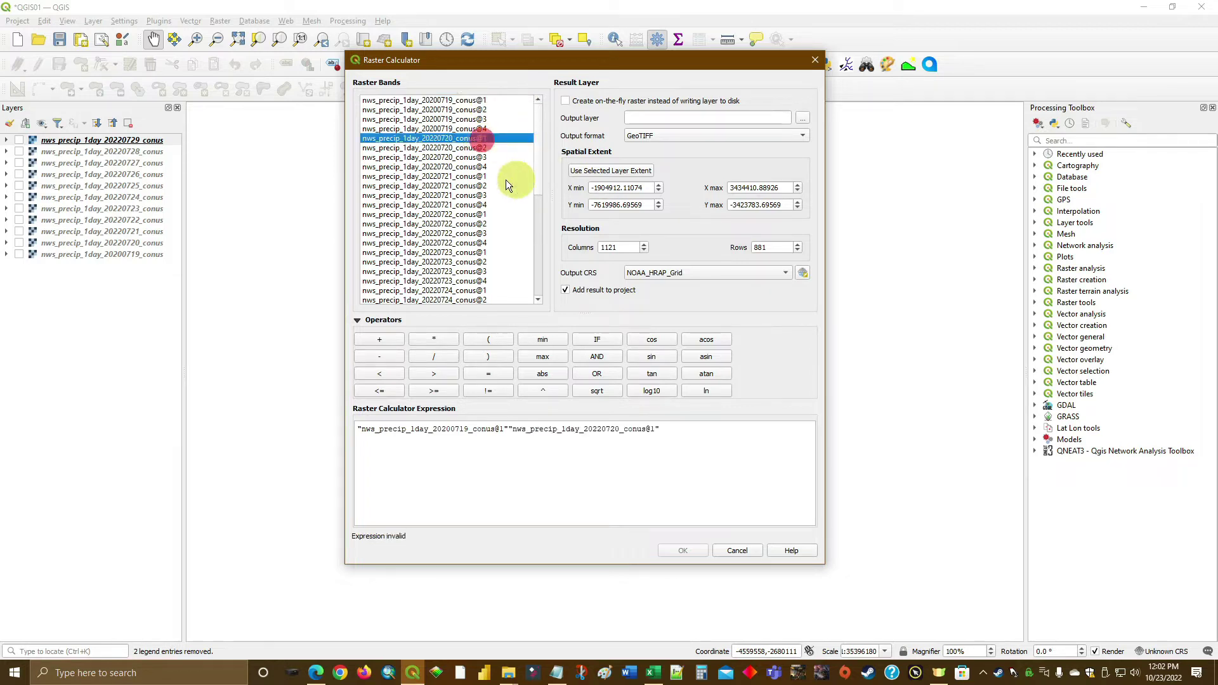
double_click(476, 177)
double_click(478, 214)
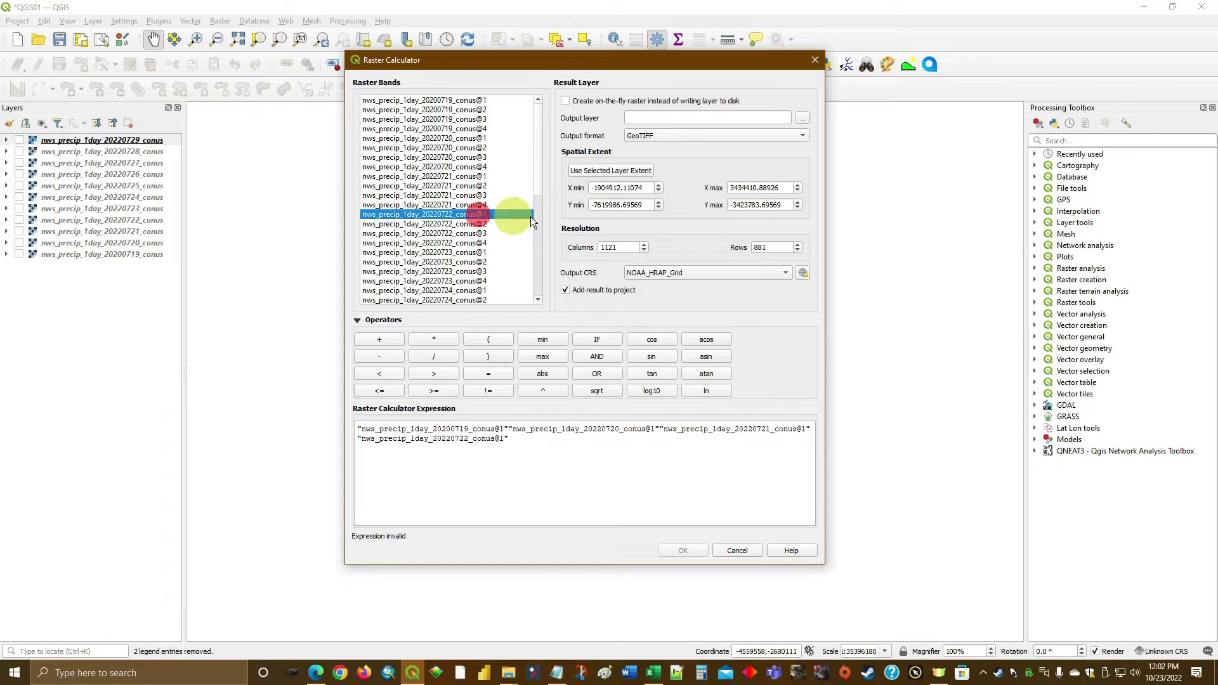
double_click(479, 253)
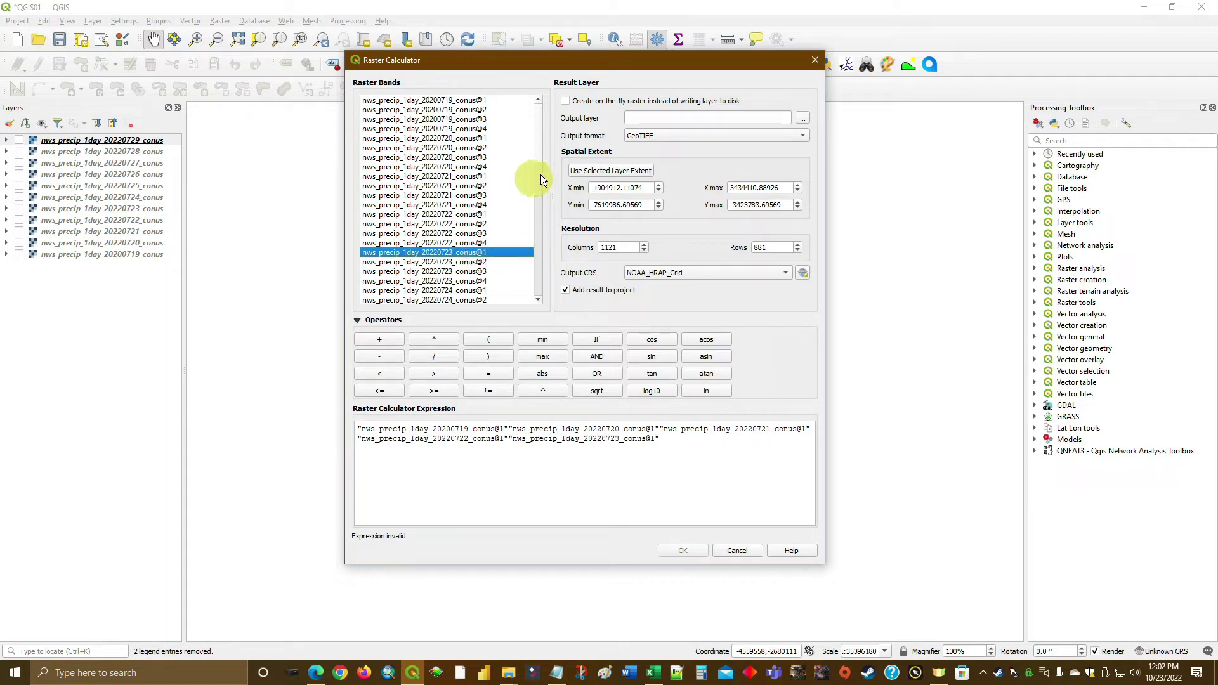
Append band 1 of the 20220724 through 20220729 rasters to the expression
scroll(539, 190, "down", 3)
double_click(482, 215)
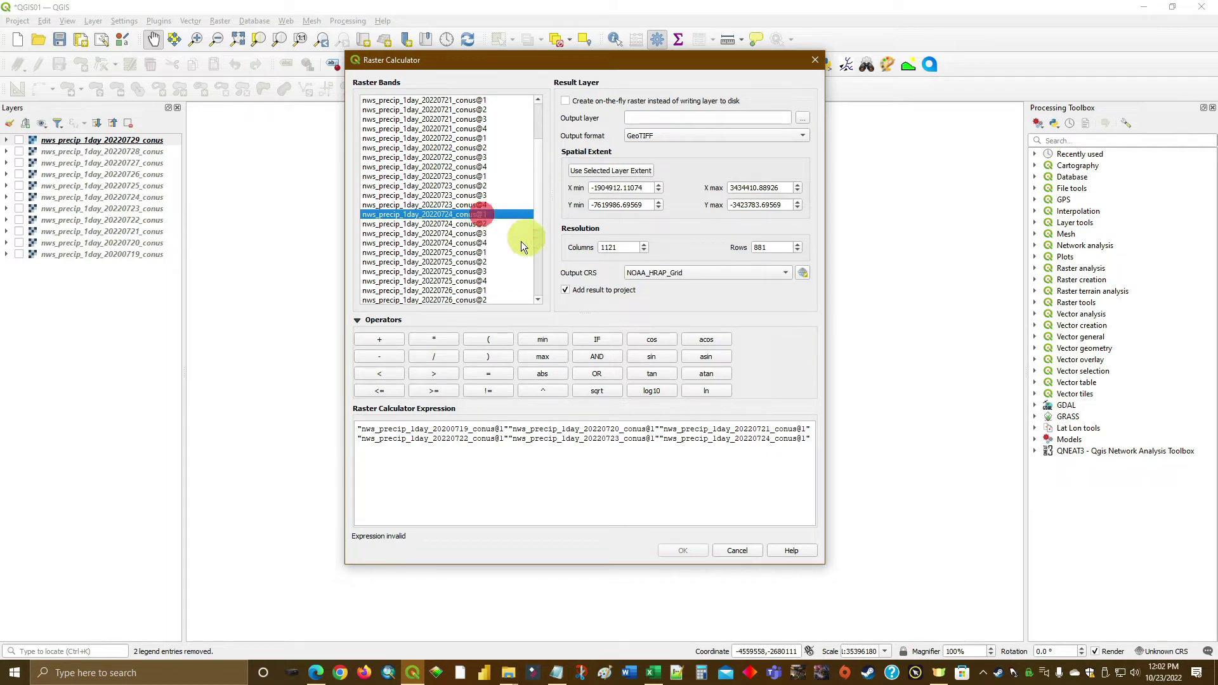
double_click(486, 253)
double_click(483, 290)
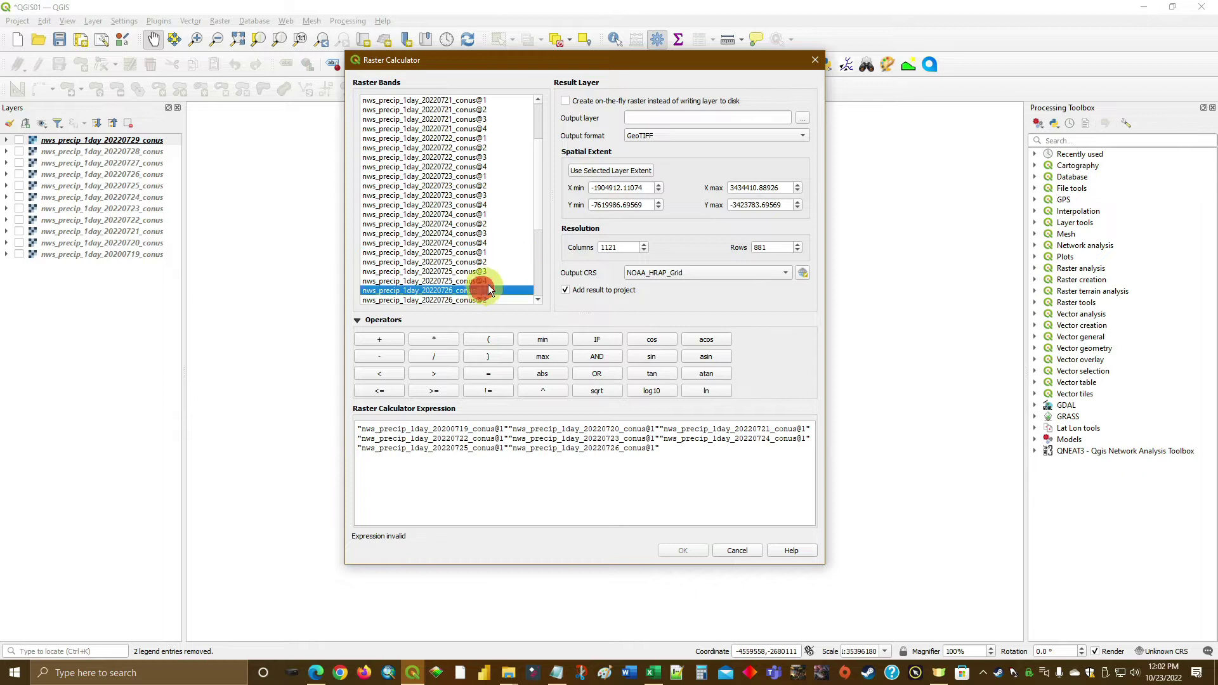
left_click_drag(539, 198, 537, 254)
left_click(477, 197)
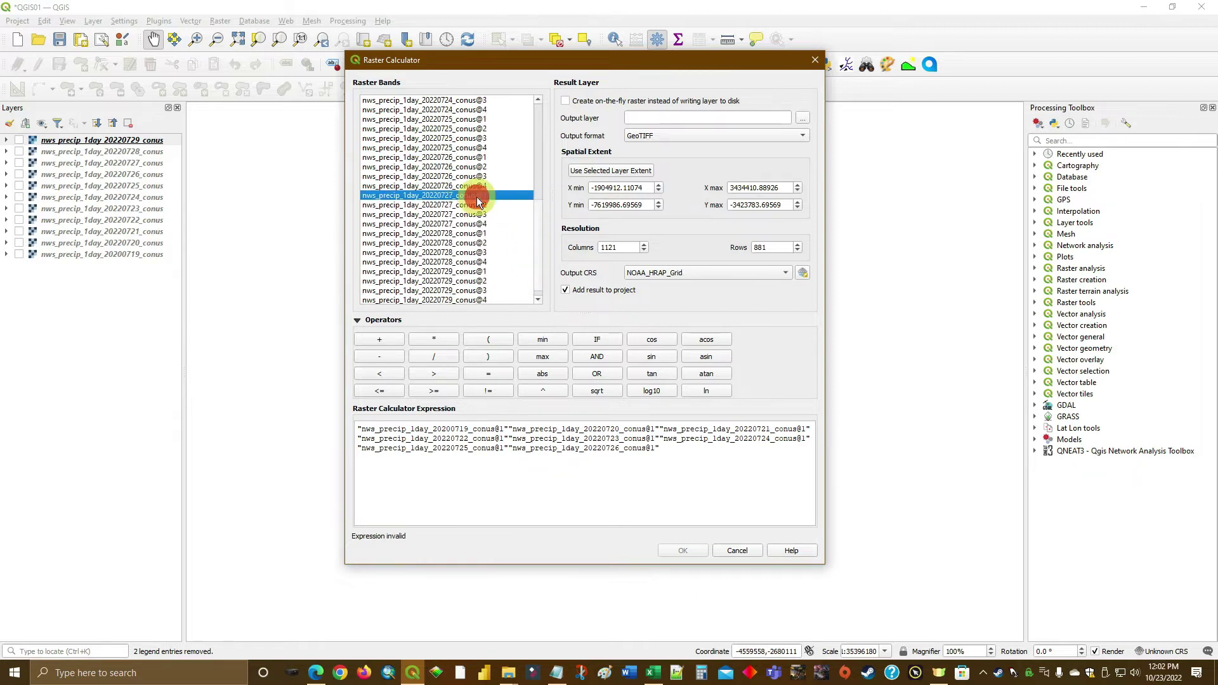
double_click(481, 233)
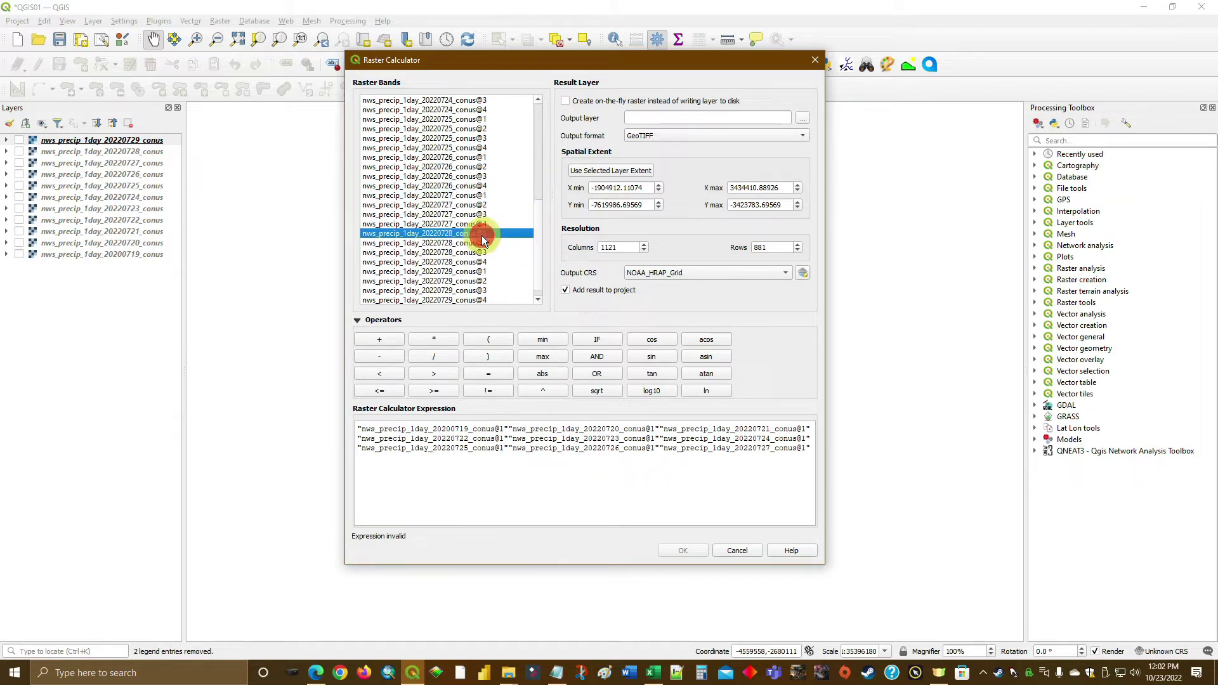
double_click(487, 271)
left_click(536, 238)
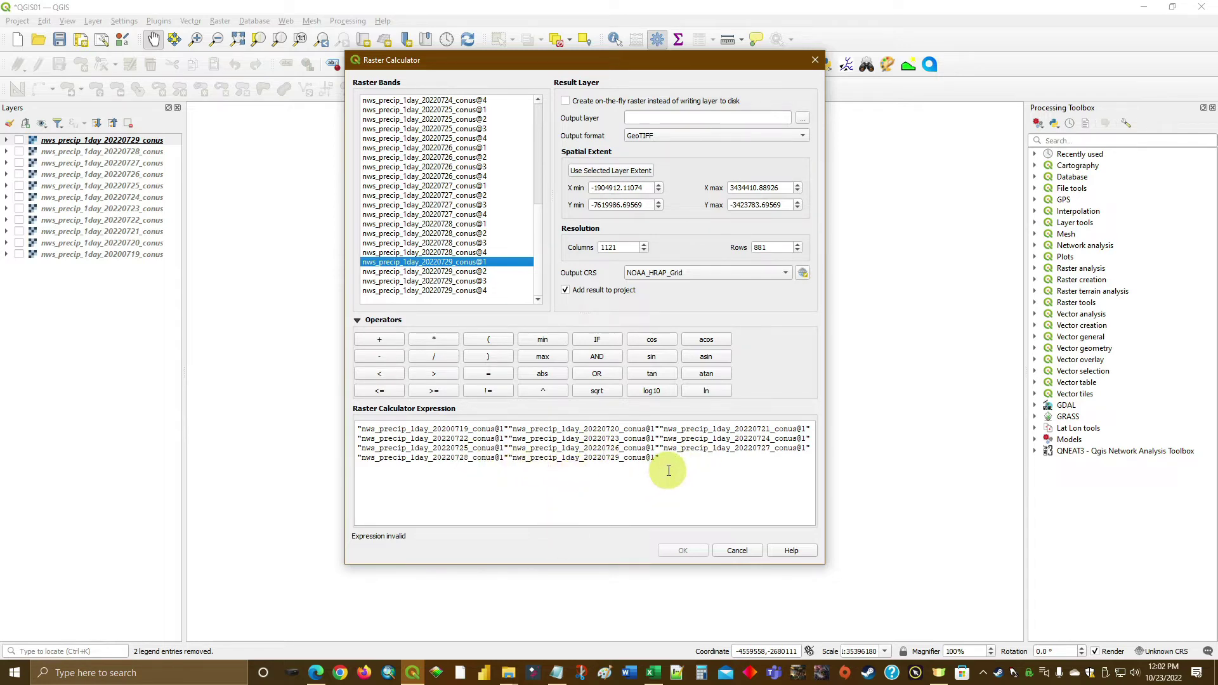
Switch to the Notepad band-expression notes, check Replace without changes, then select and deselect the text
left_click(558, 676)
left_click(451, 411)
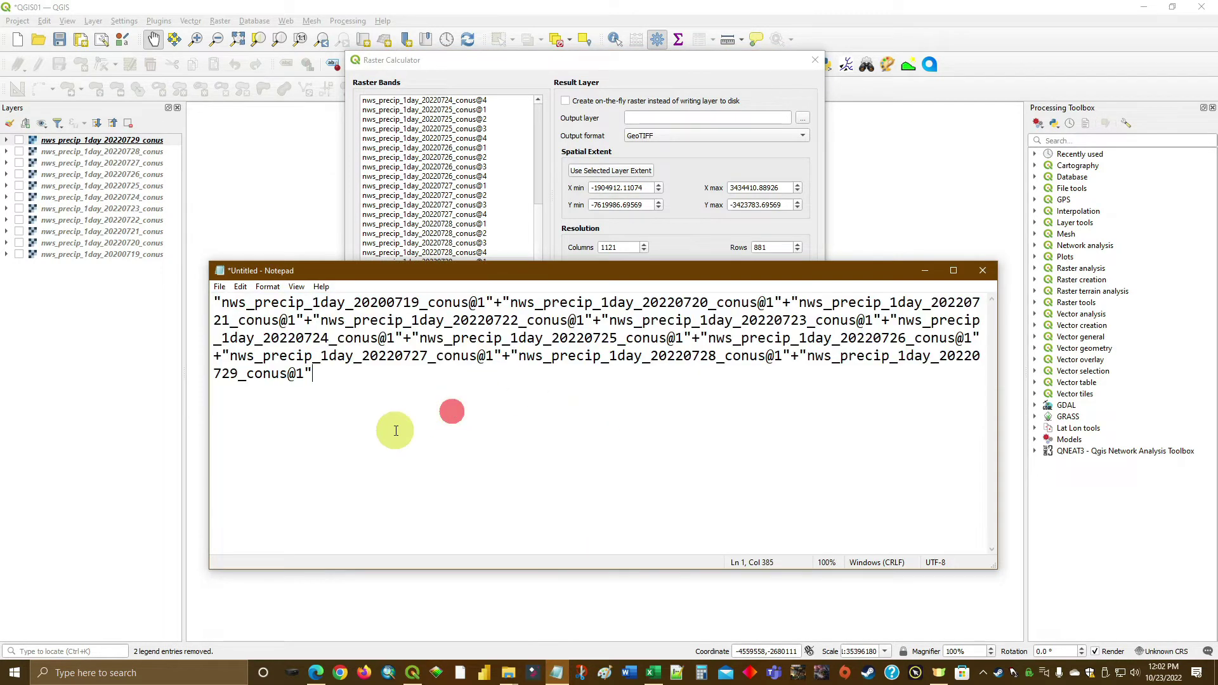
left_click(239, 287)
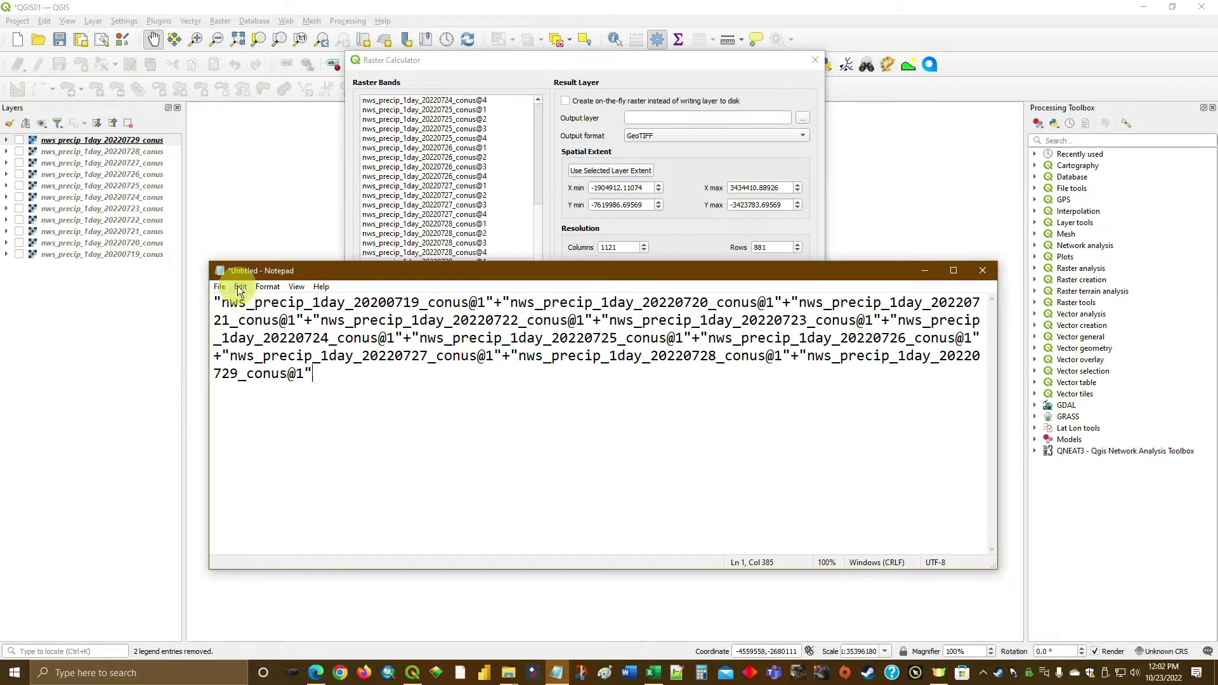
left_click(288, 436)
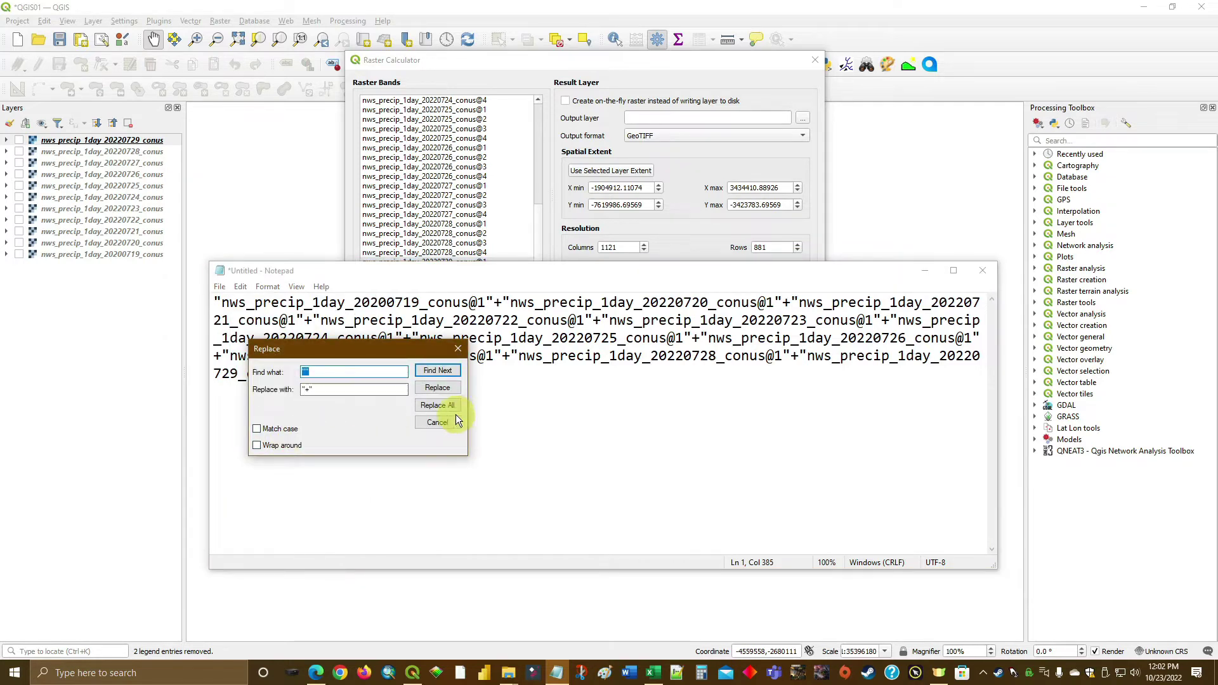
left_click(438, 423)
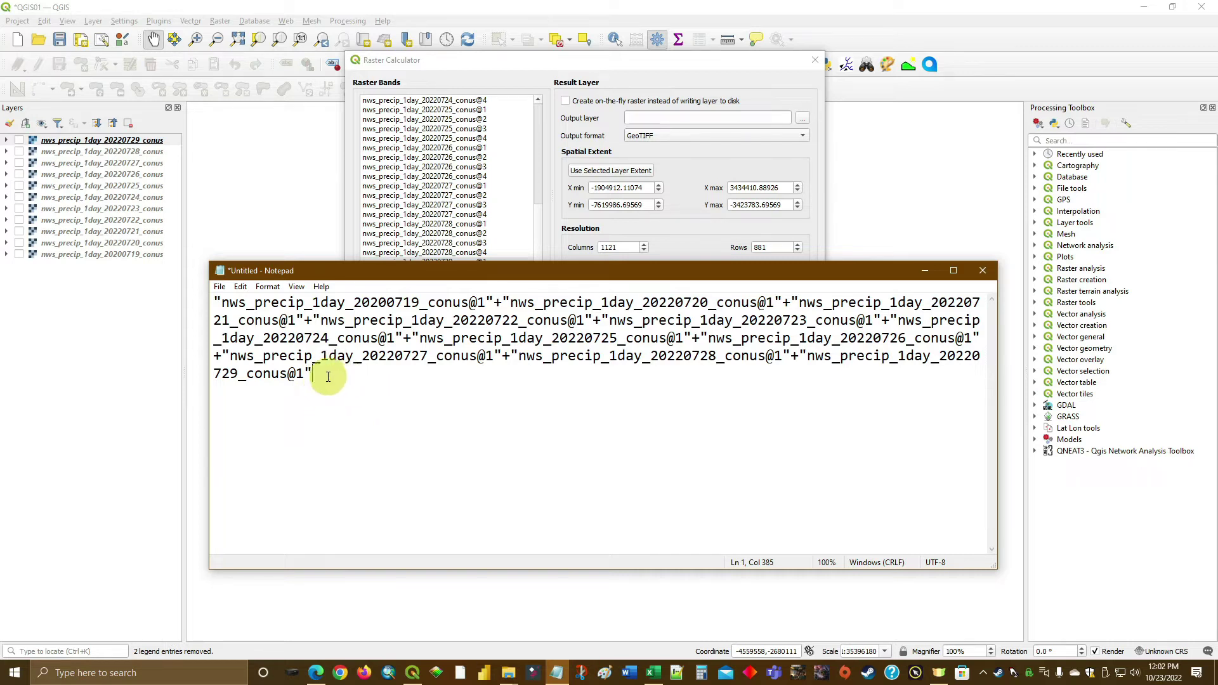
left_click_drag(331, 376, 215, 302)
right_click(342, 318)
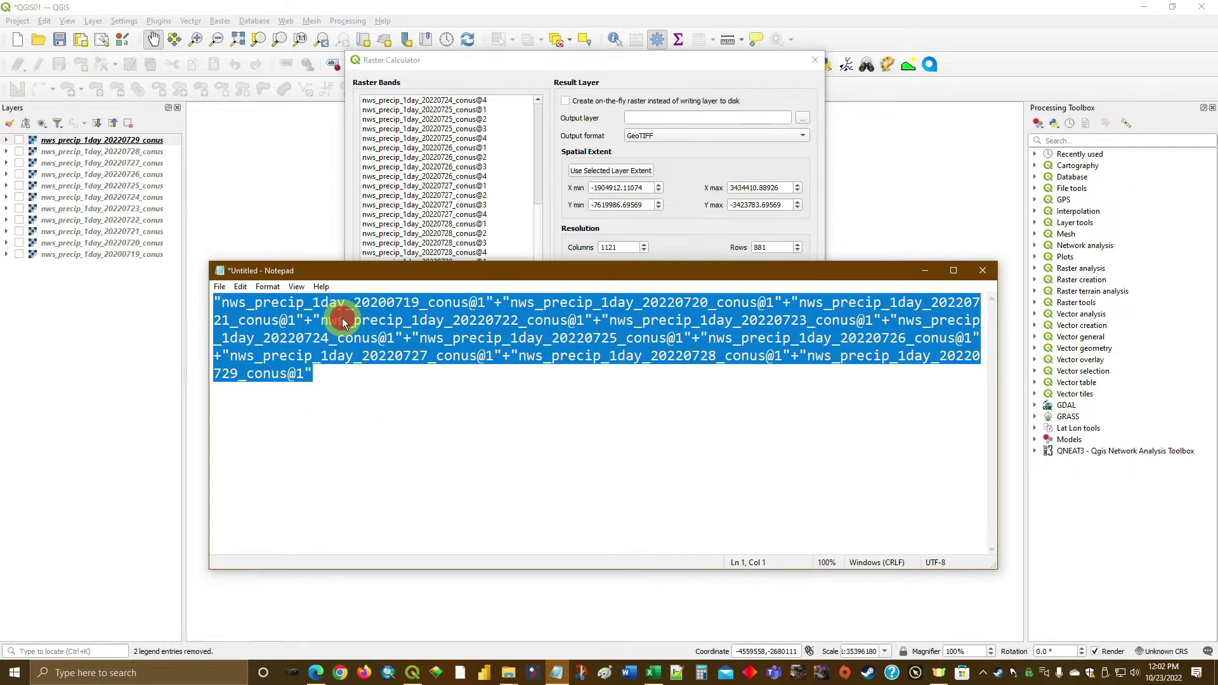
left_click(375, 362)
left_click(387, 404)
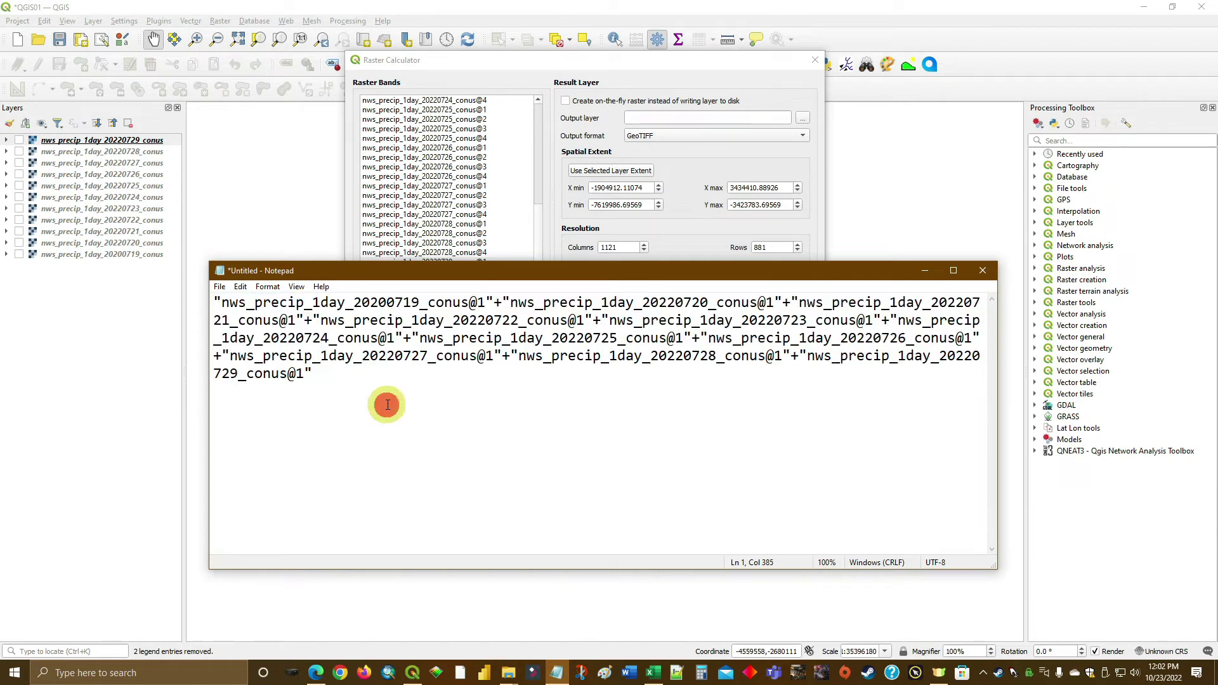
Copy the plus-joined expression from Notepad and paste it over the invalid Raster Calculator expression
left_click_drag(323, 378, 204, 298)
right_click(288, 319)
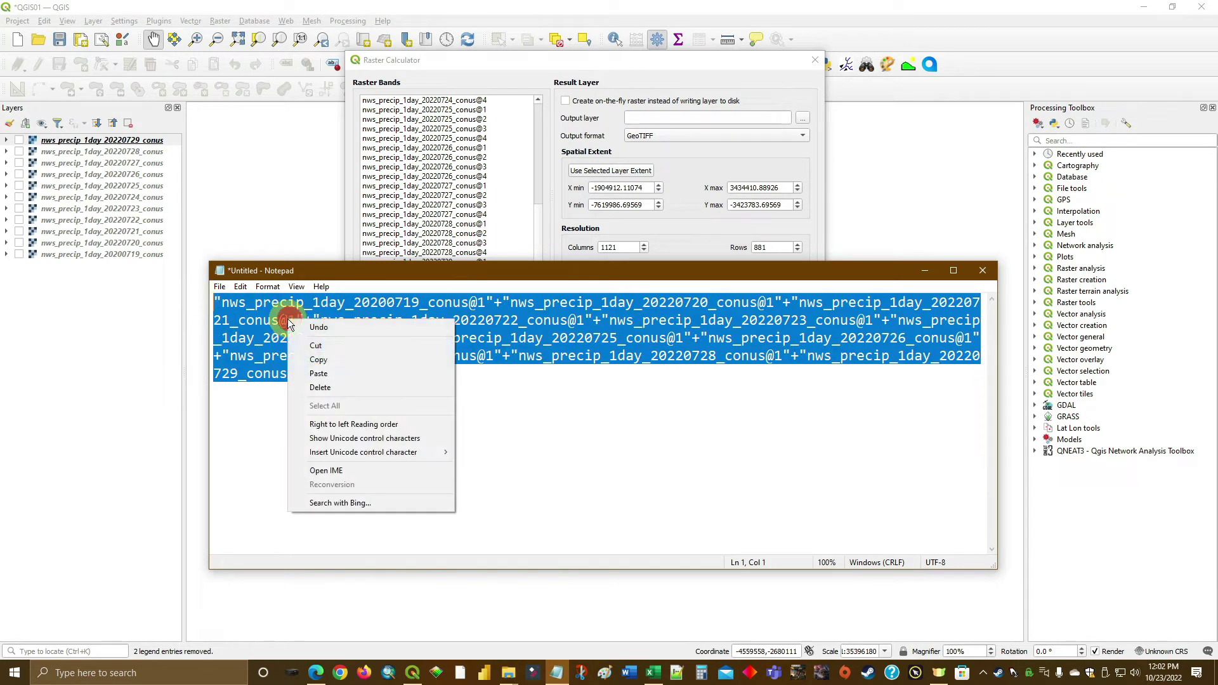
left_click(333, 359)
key("alt+Tab")
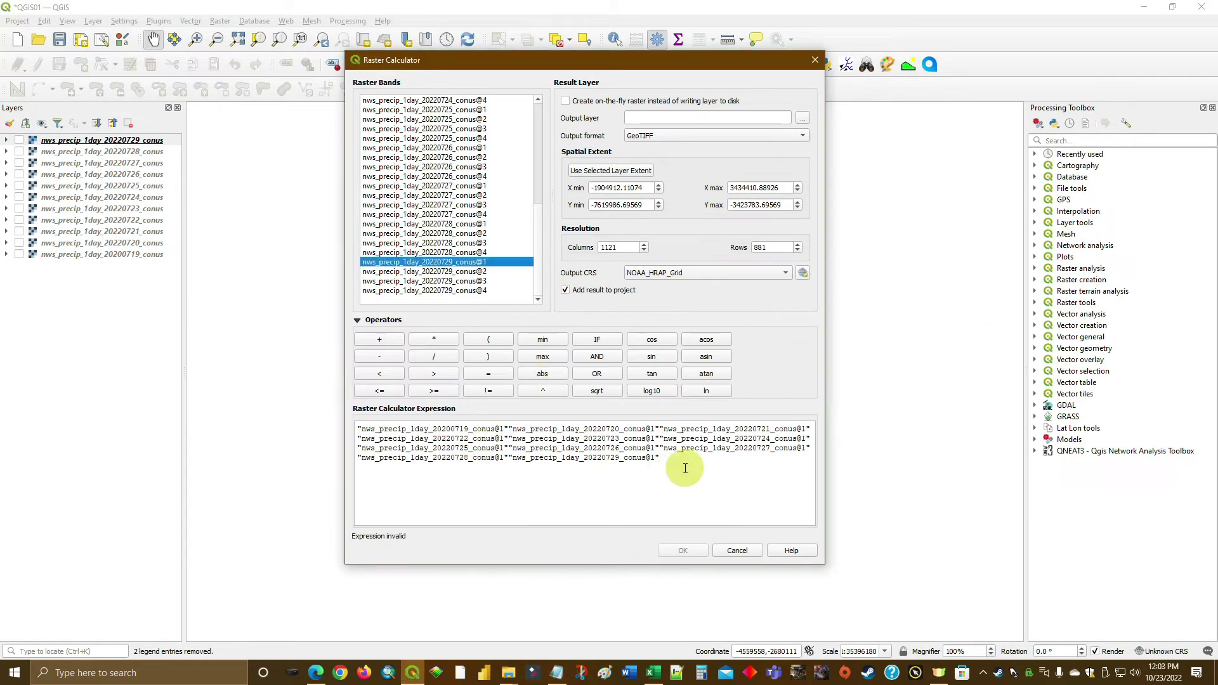
left_click_drag(683, 468, 338, 423)
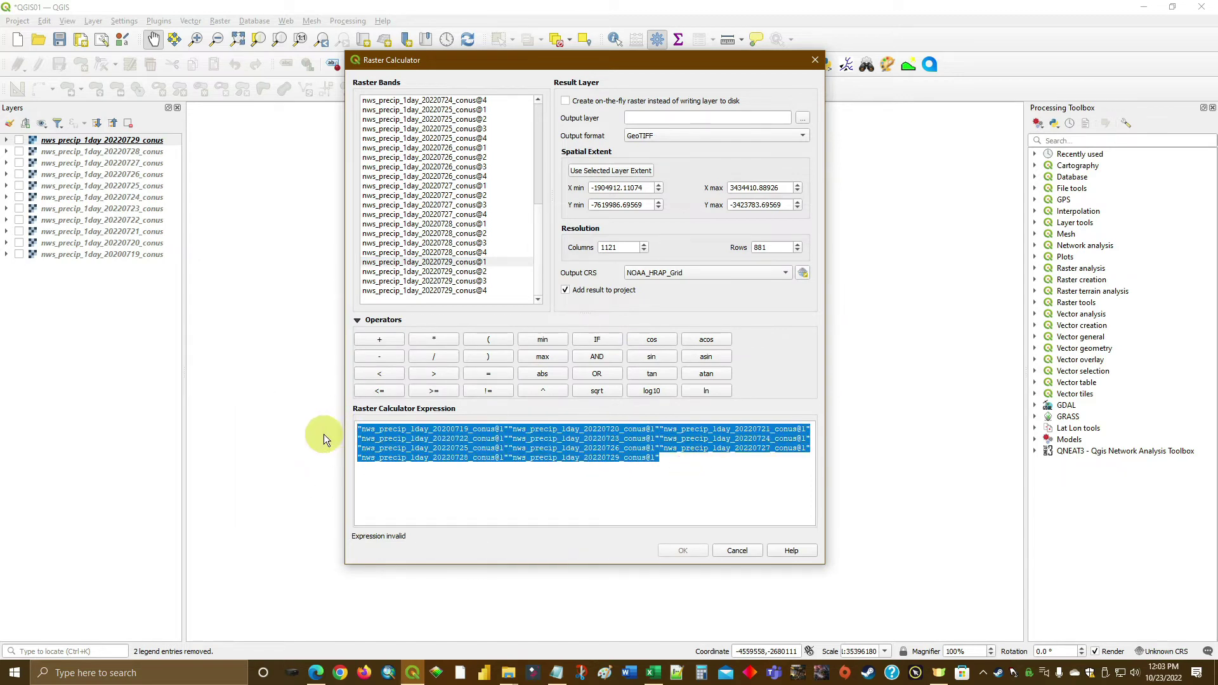
key("ctrl+v")
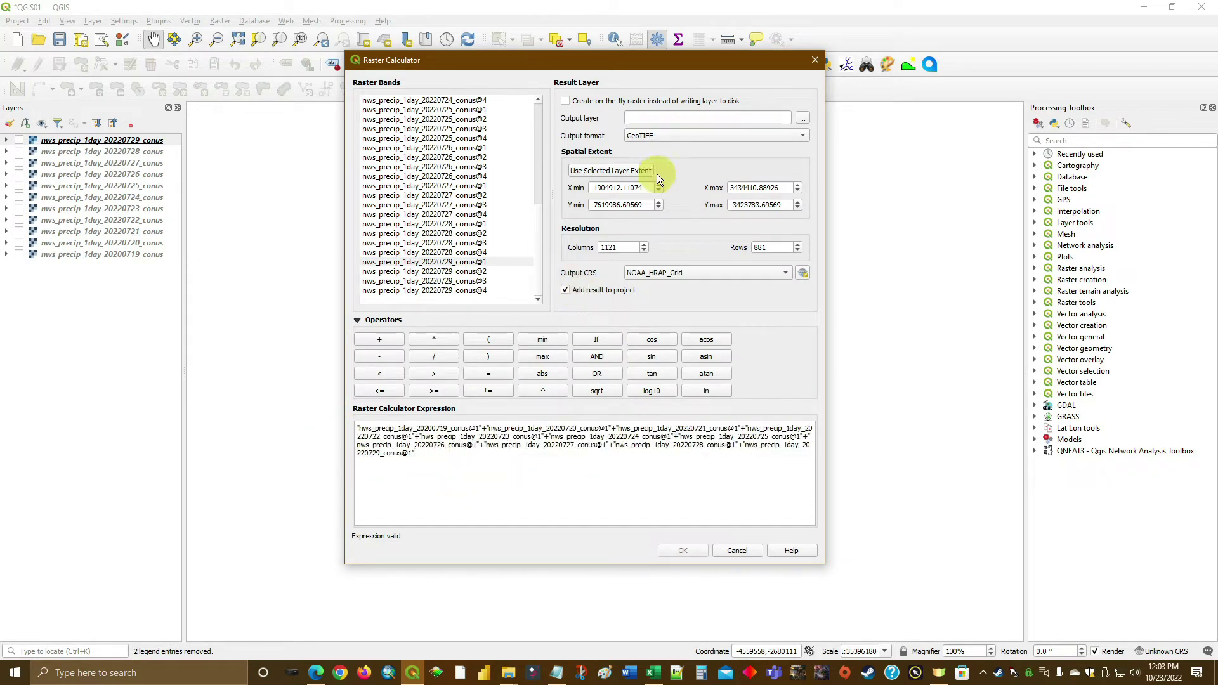
Set the output layer to merge2.tif and run the calculation
left_click(804, 118)
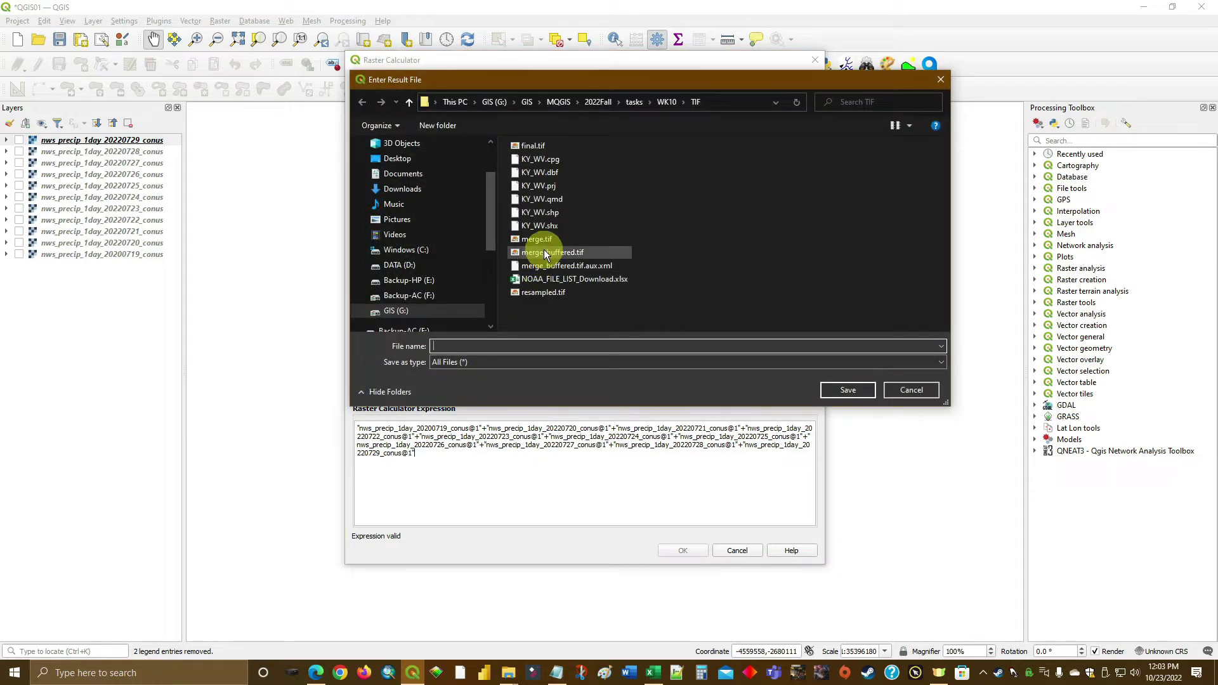
left_click(536, 238)
double_click(454, 347)
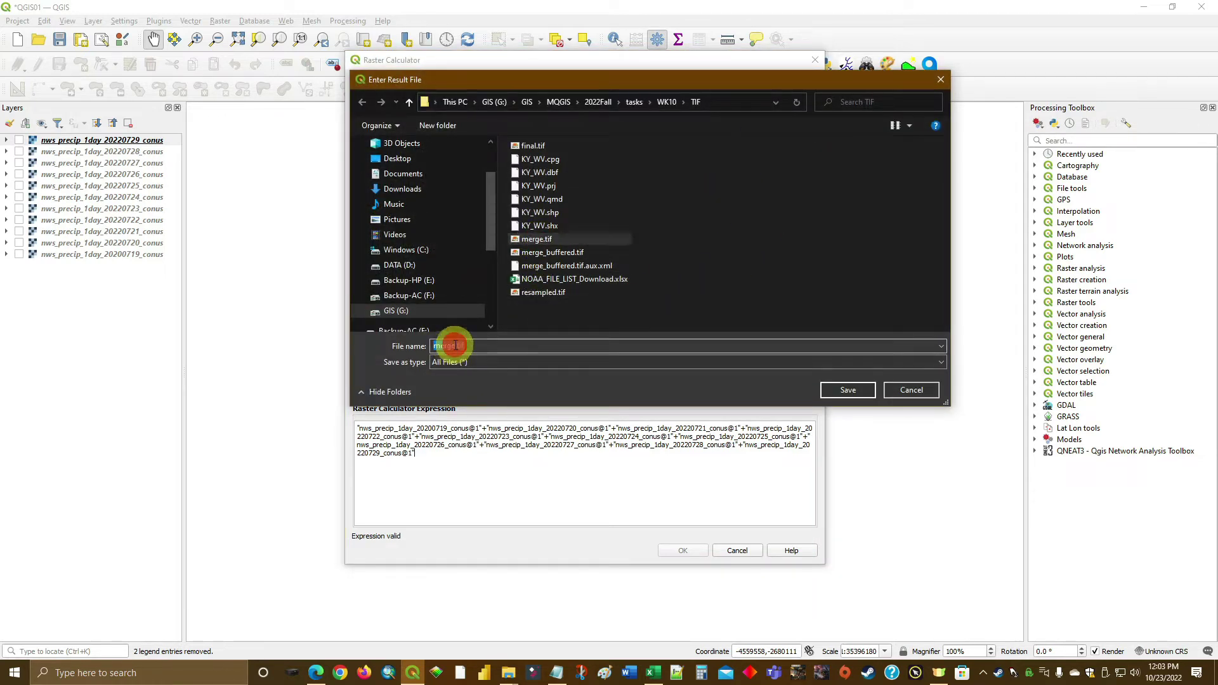
left_click(454, 347)
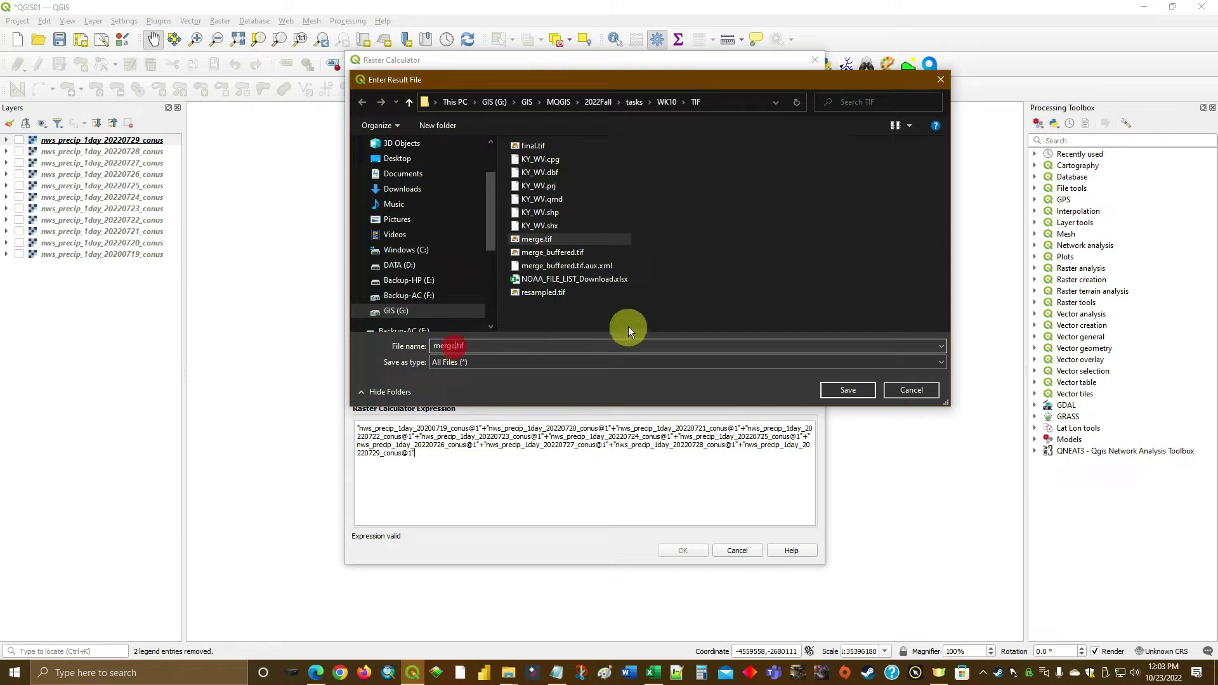
type("2")
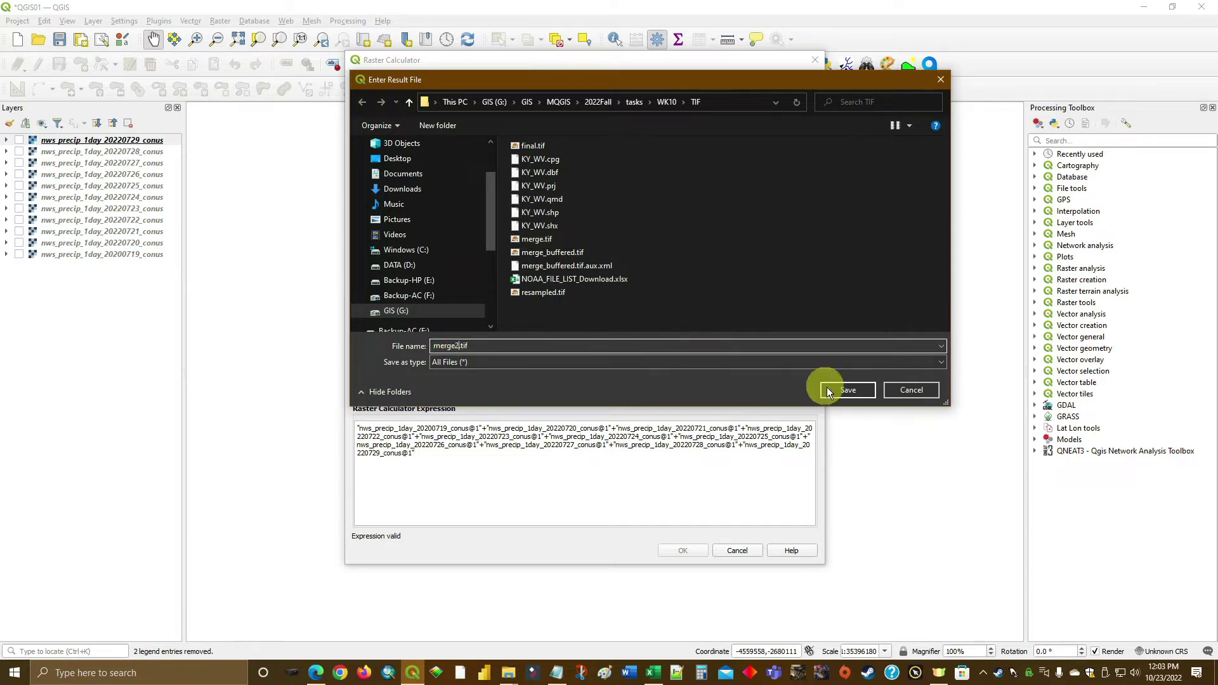
left_click(844, 390)
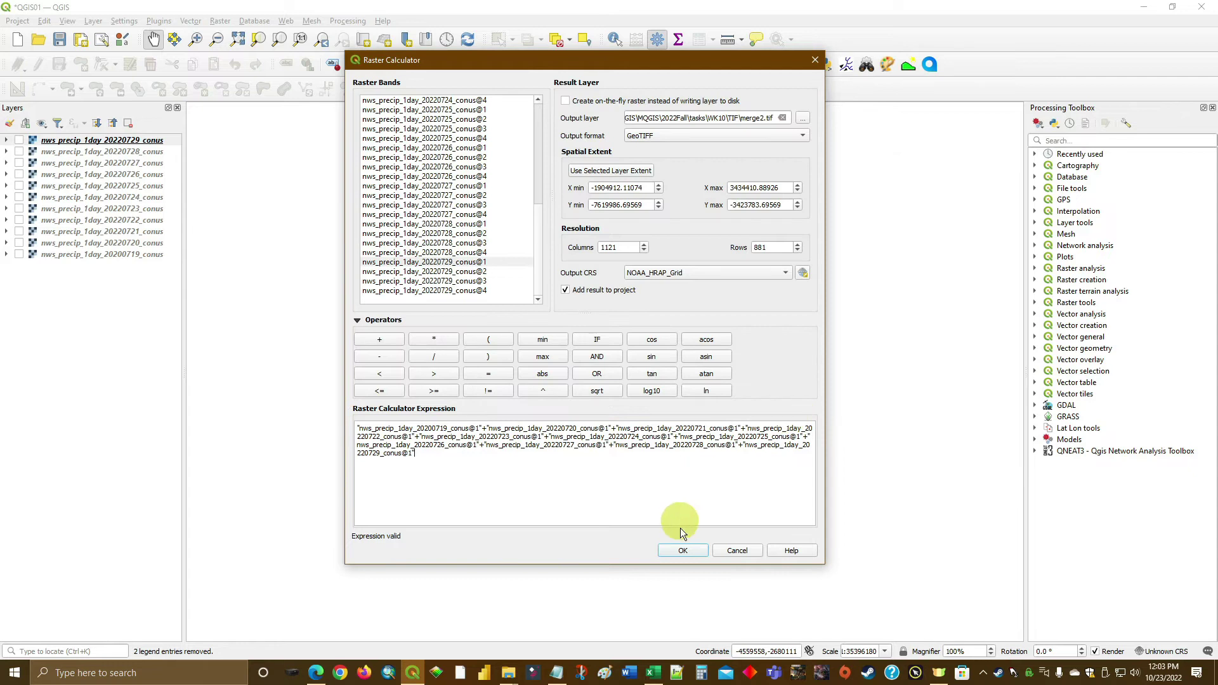
left_click(683, 551)
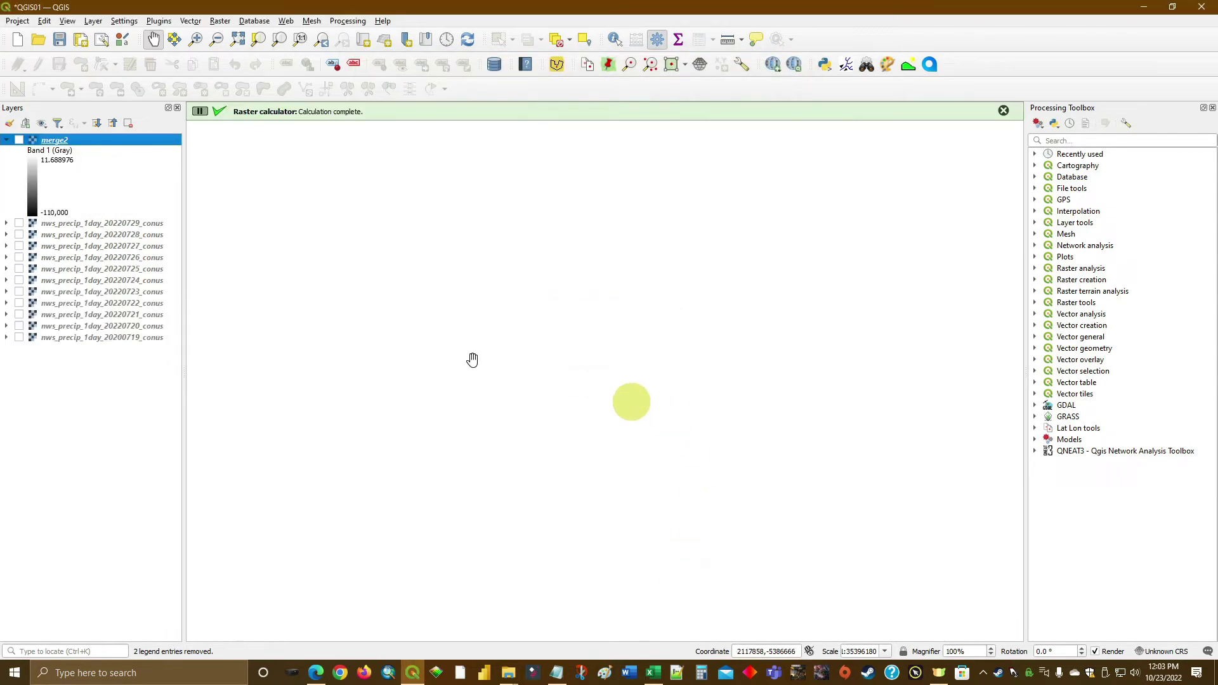
Remove the eleven daily nws_precip layers from the project
left_click(73, 223)
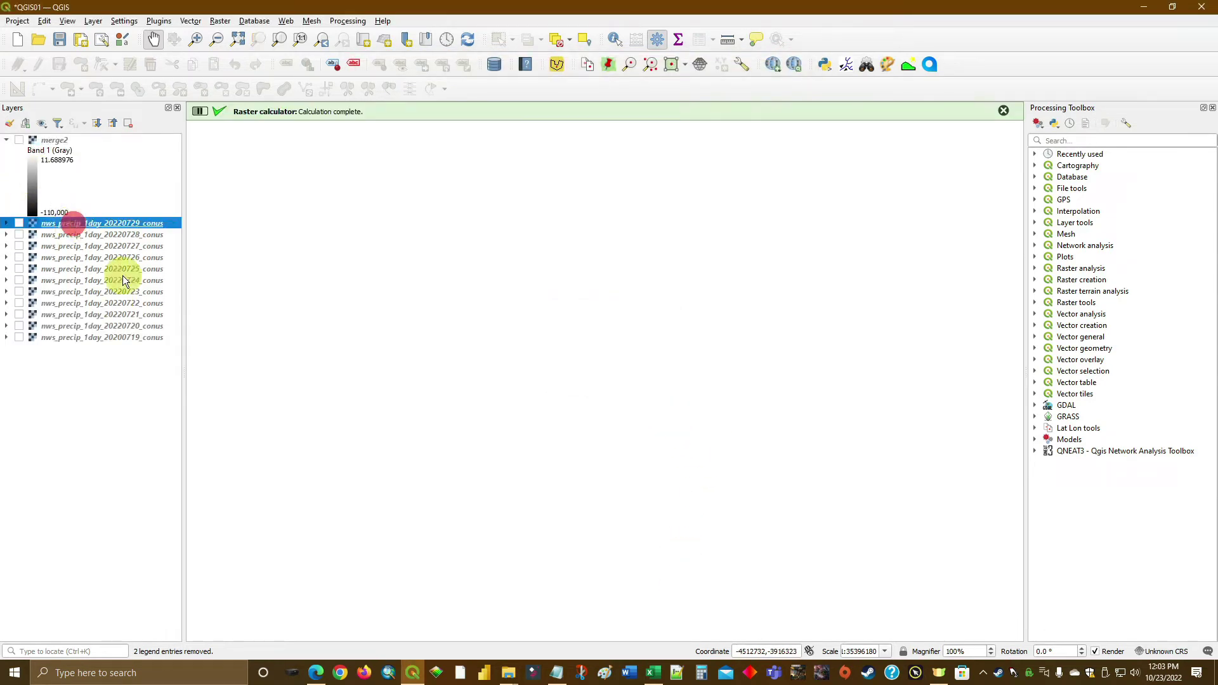
left_click(112, 337, "shift")
right_click(111, 286)
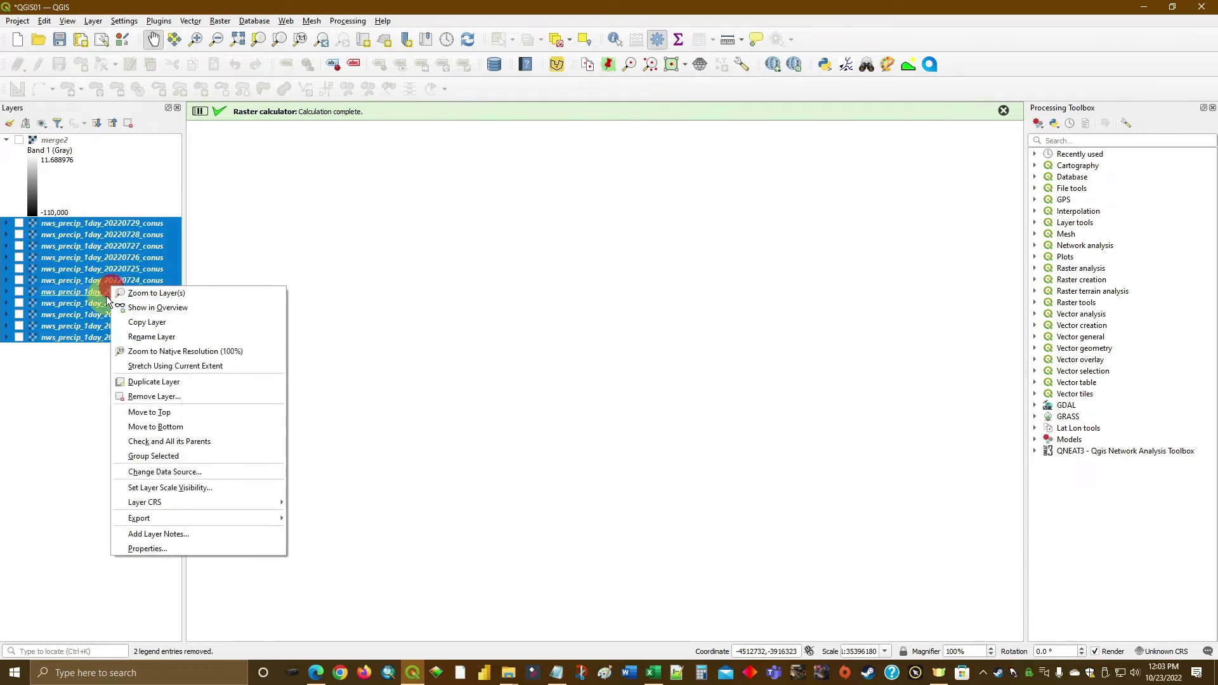
left_click(176, 394)
left_click(574, 351)
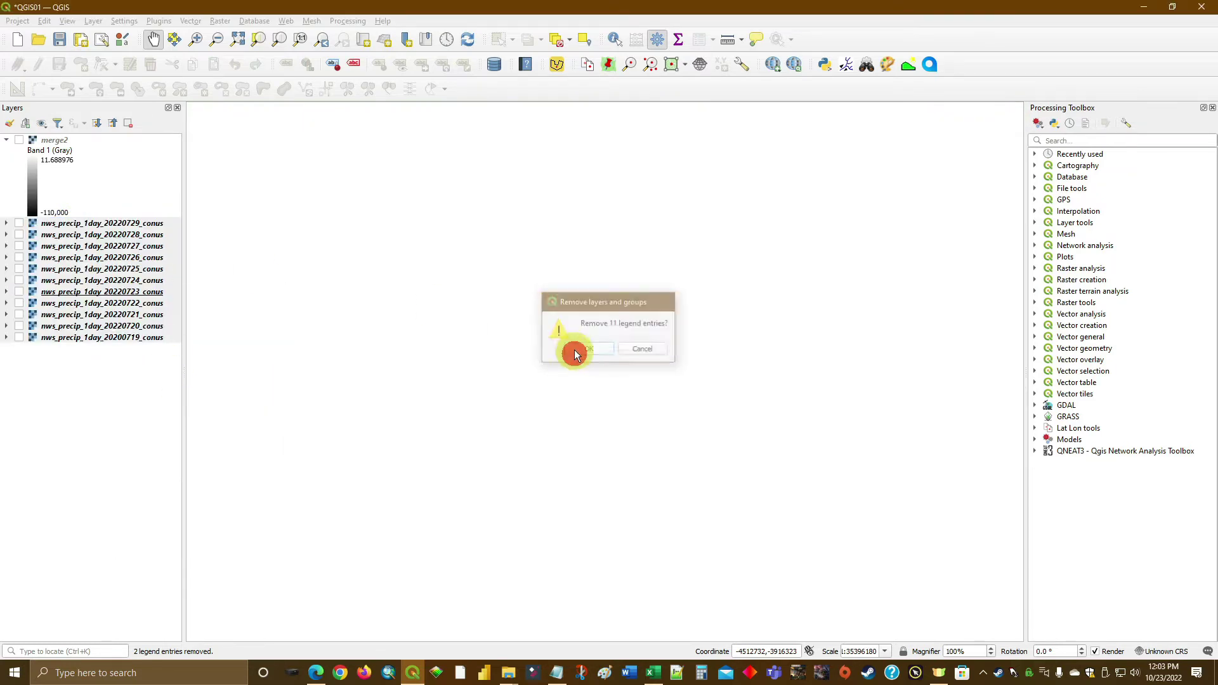
Make the merge2 layer visible on the map and bring up its layer options
right_click(55, 145)
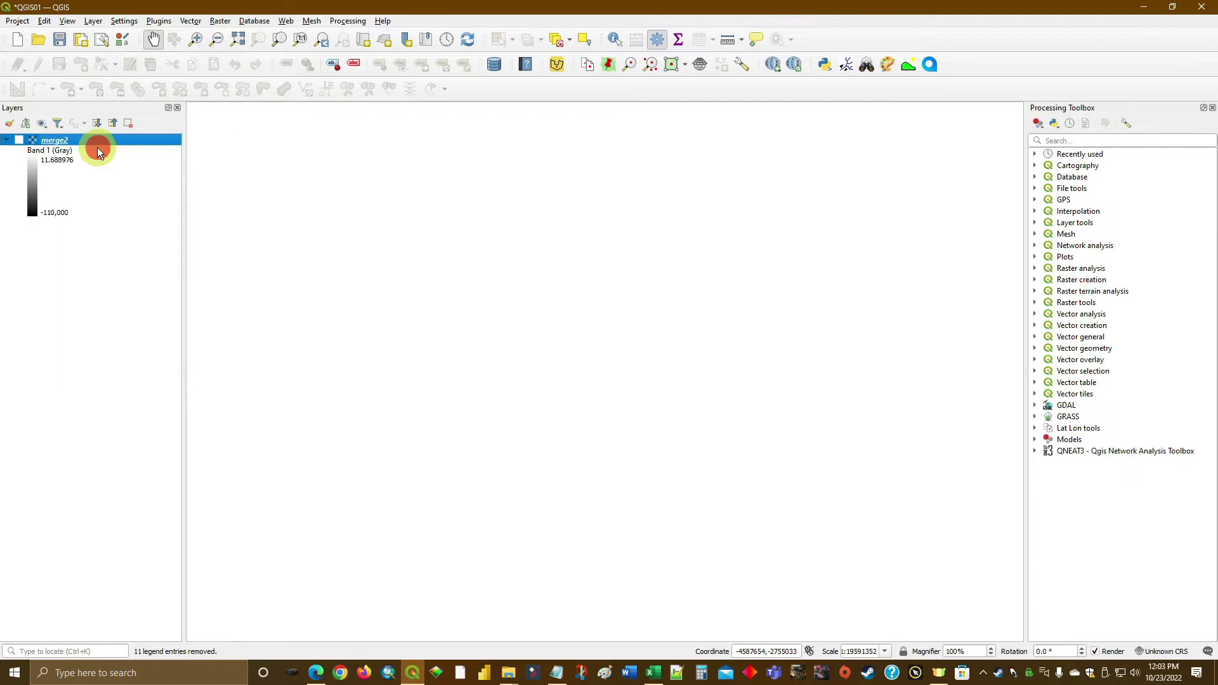
left_click(19, 140)
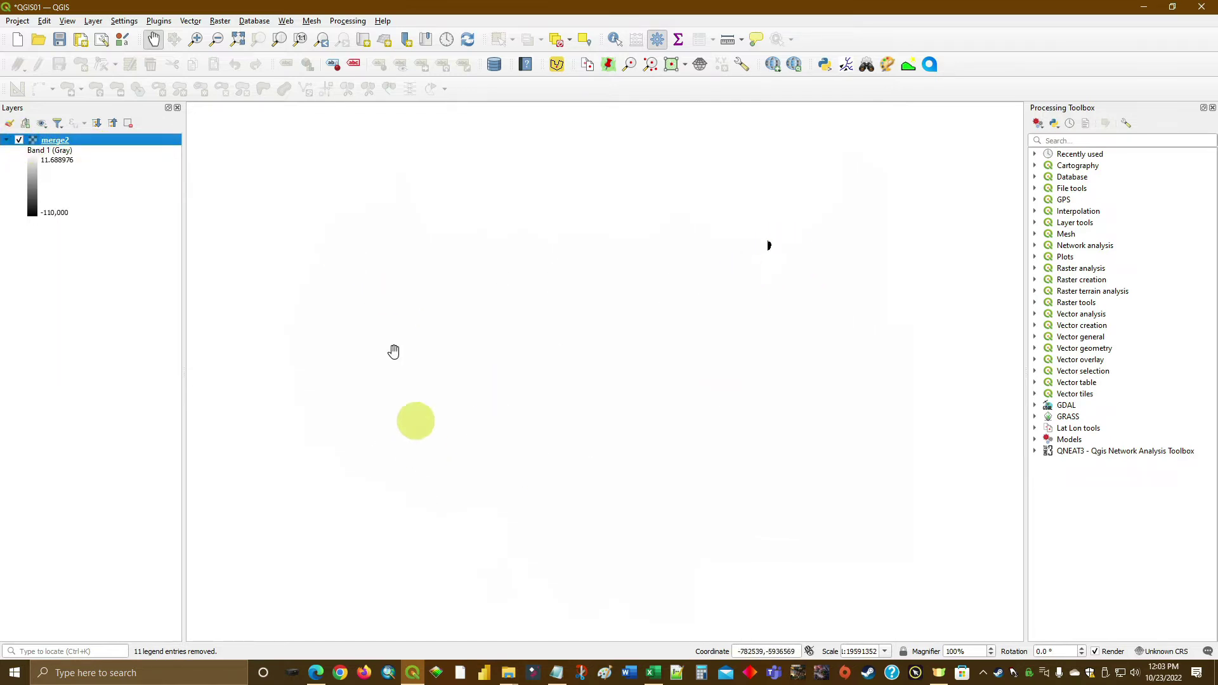
right_click(48, 140)
In merge2's symbology, change the minimum stretch value from -110000 to 0.001 and apply
left_click(86, 355)
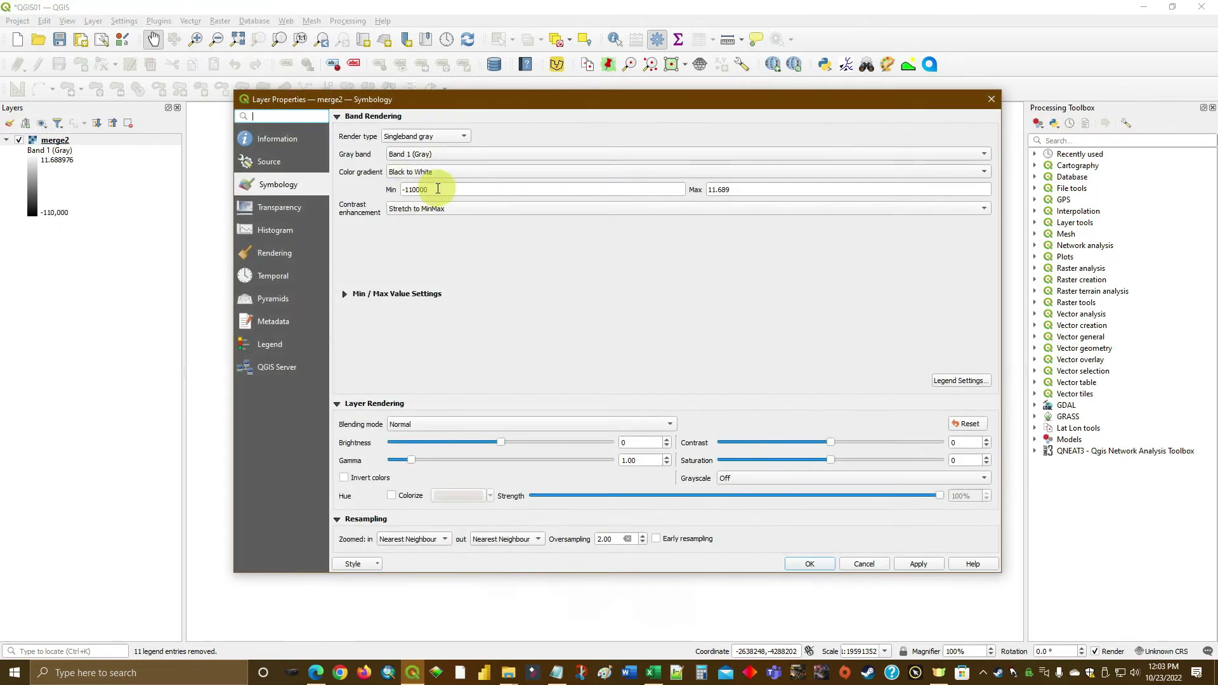
left_click_drag(438, 189, 410, 169)
type(".001")
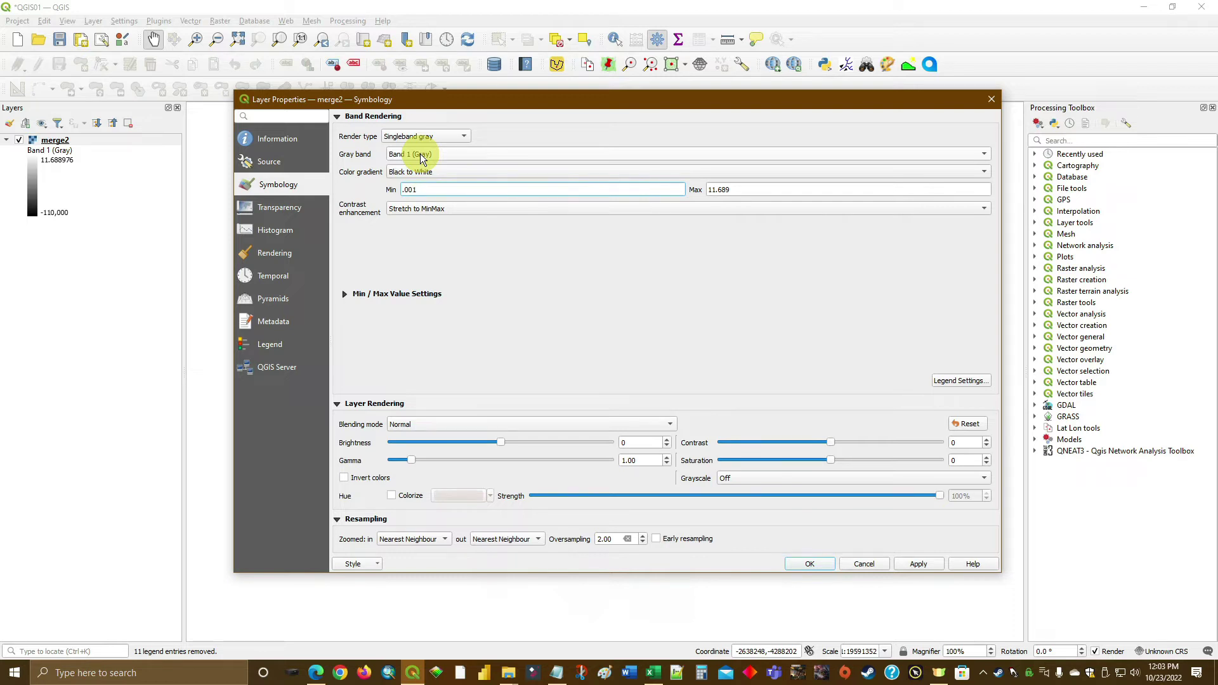
key("Return")
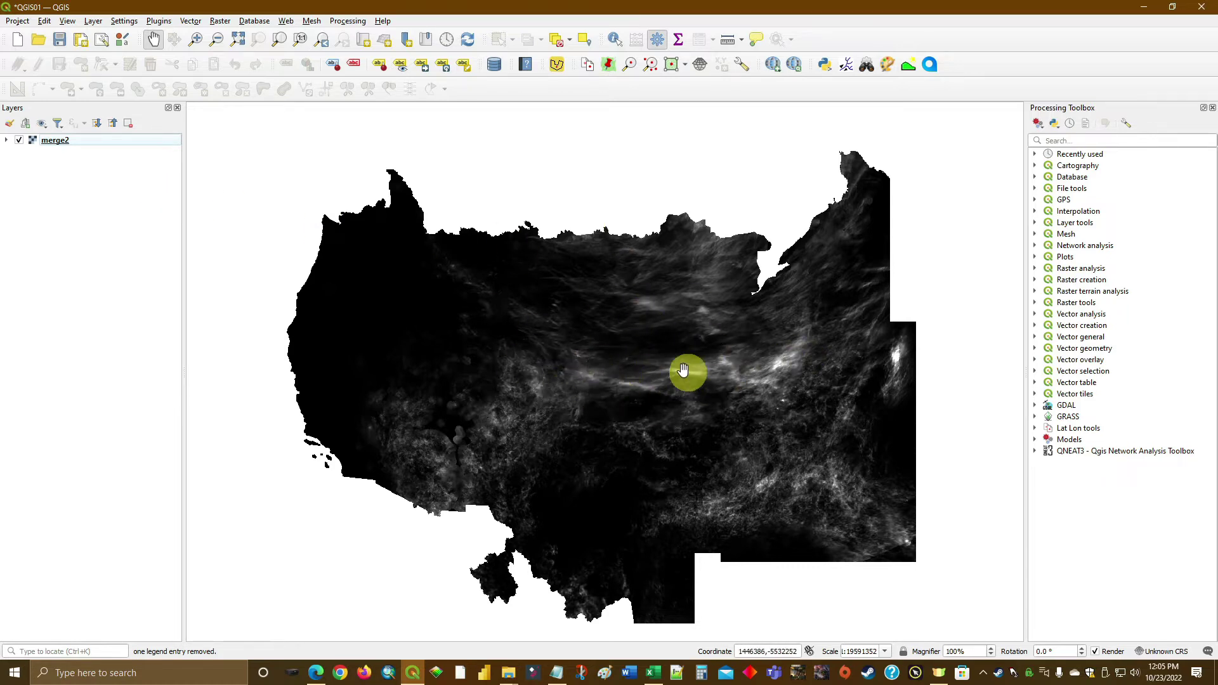
Add the States feature layer from the FEMA CNMS ArcGIS REST server above merge2
left_click(90, 23)
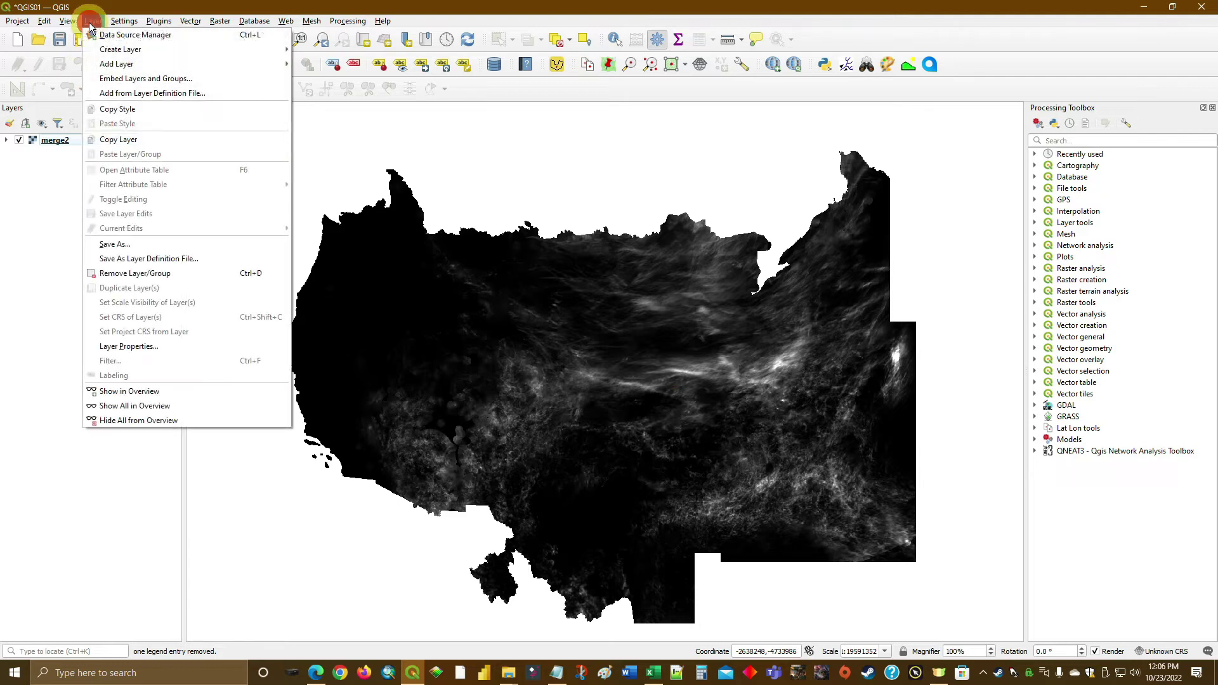
left_click(105, 33)
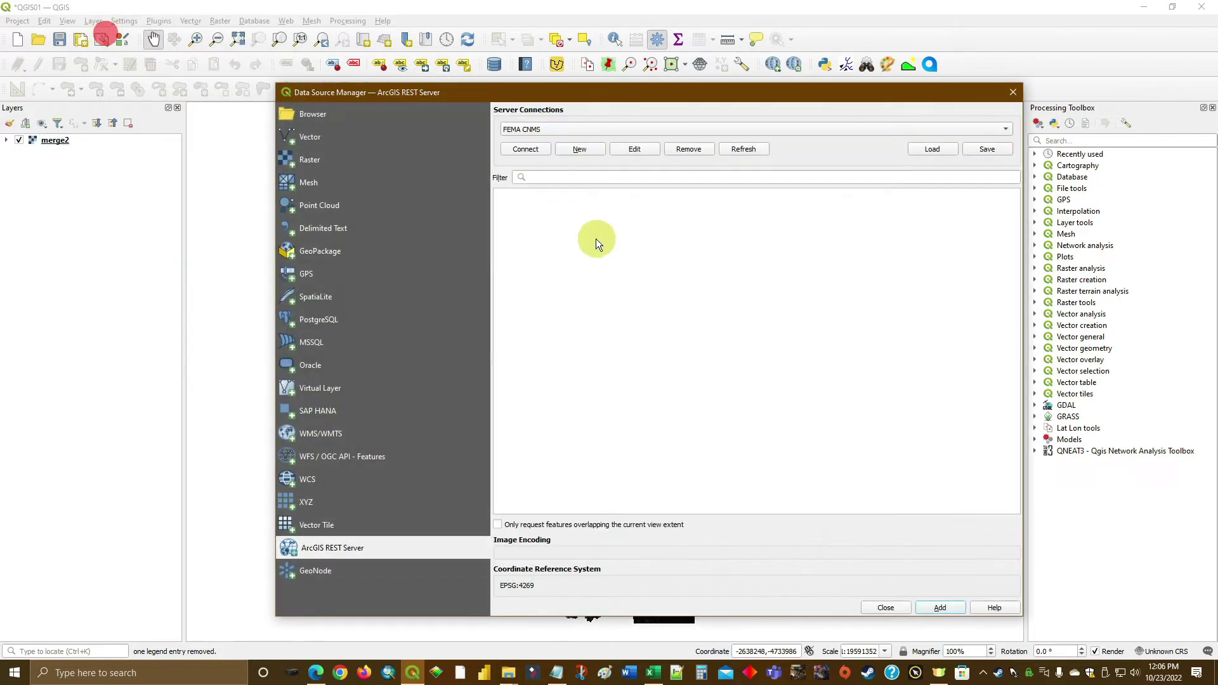
left_click(526, 148)
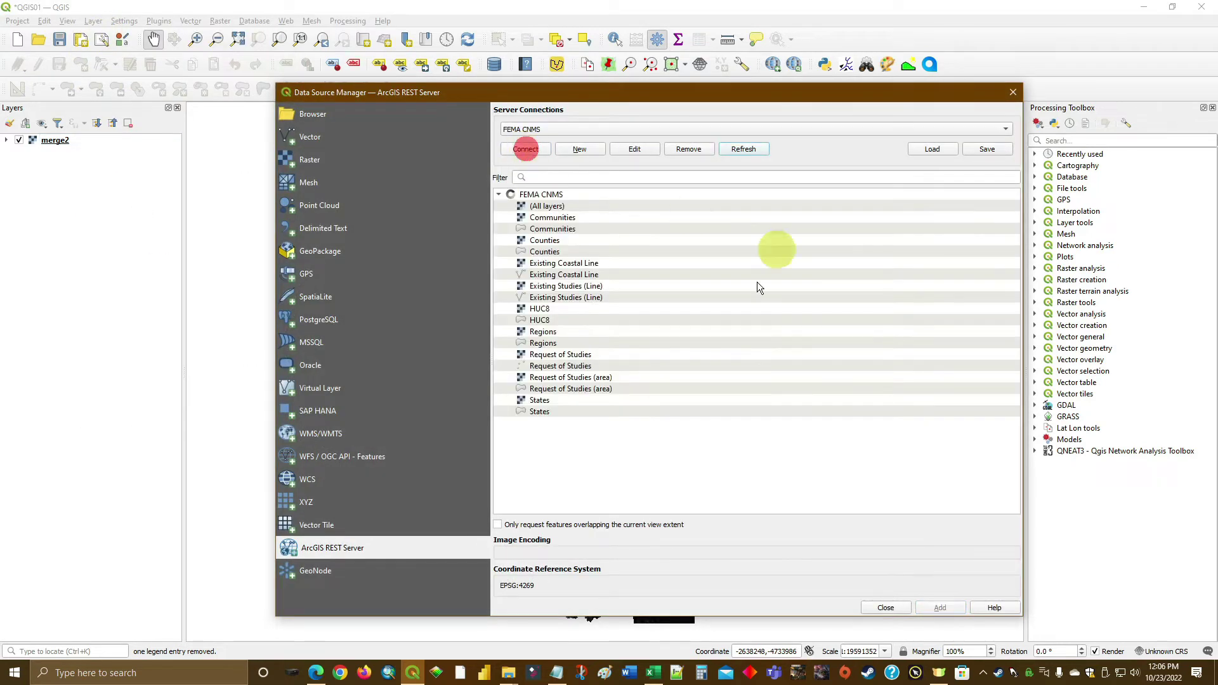
left_click(542, 411)
left_click(941, 608)
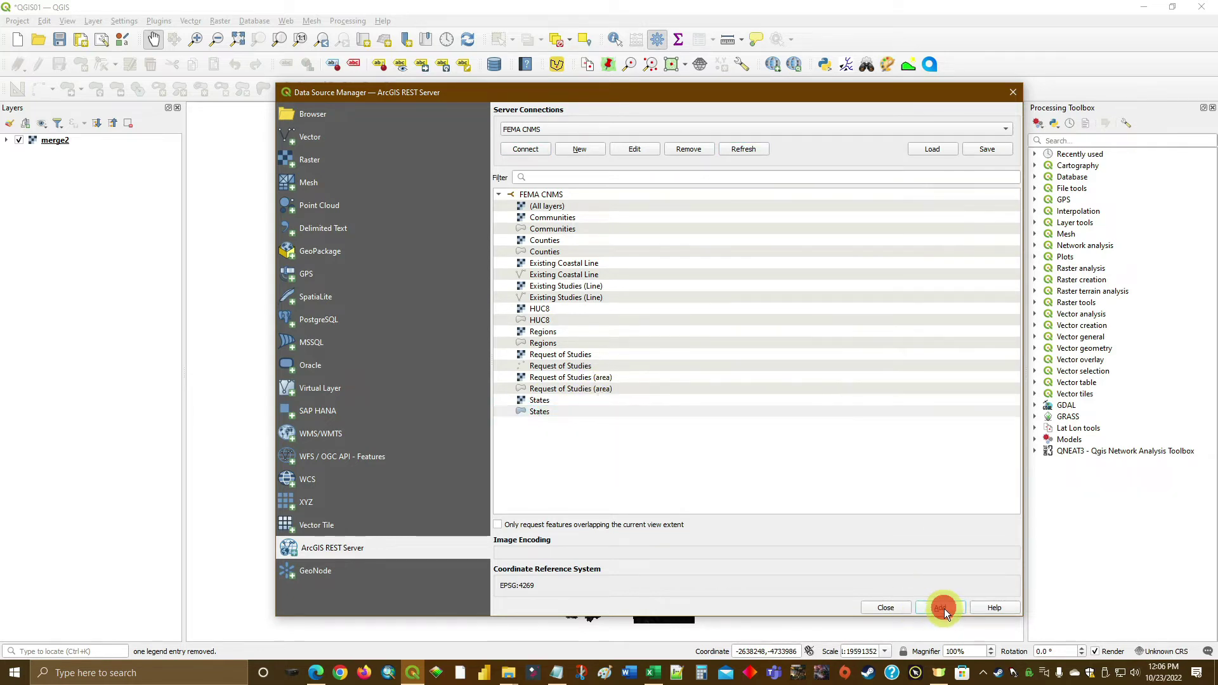
left_click(1013, 90)
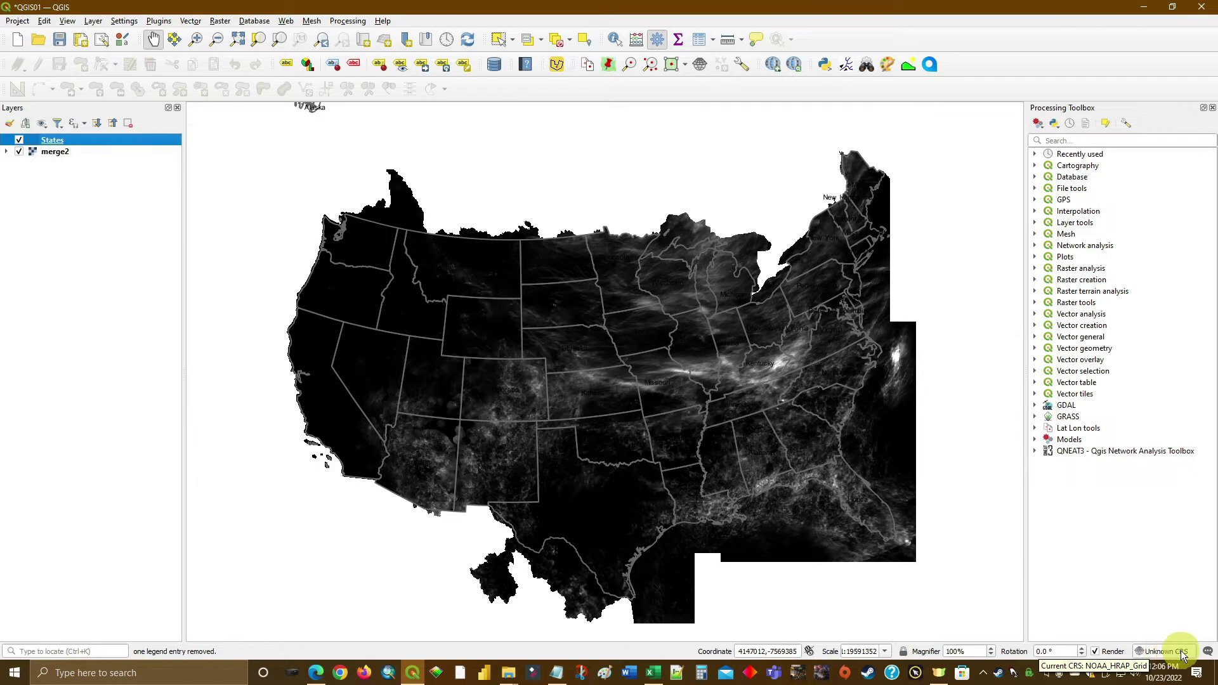
right_click(47, 152)
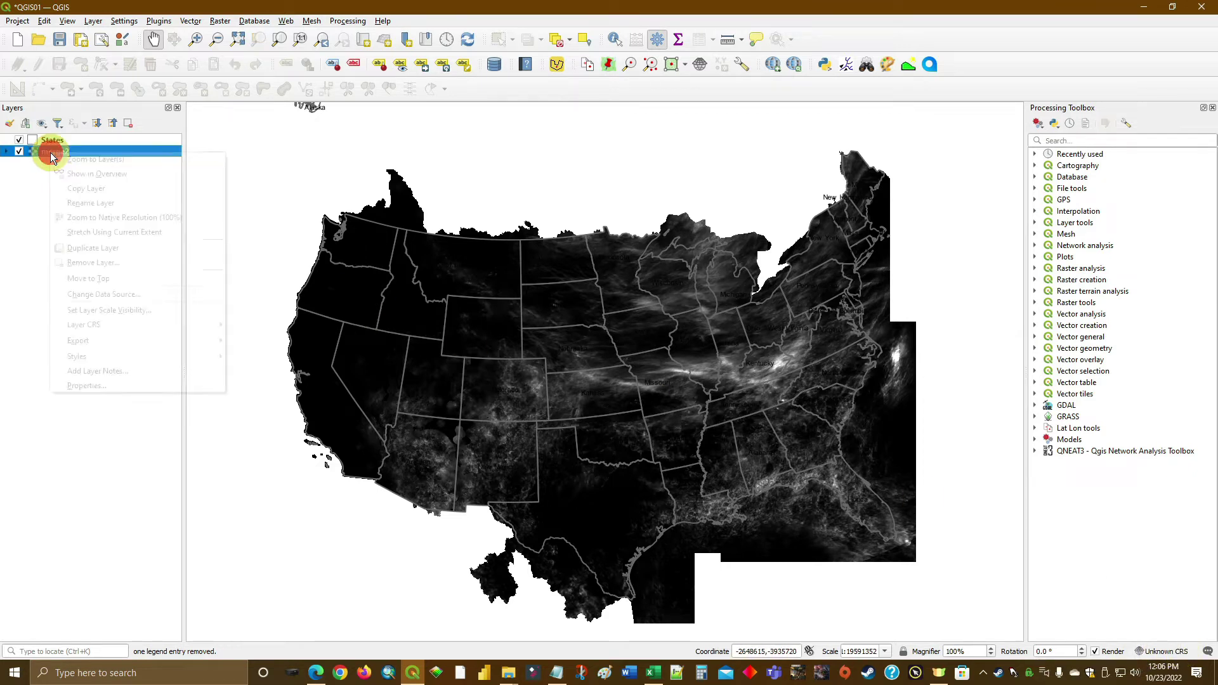
left_click(113, 384)
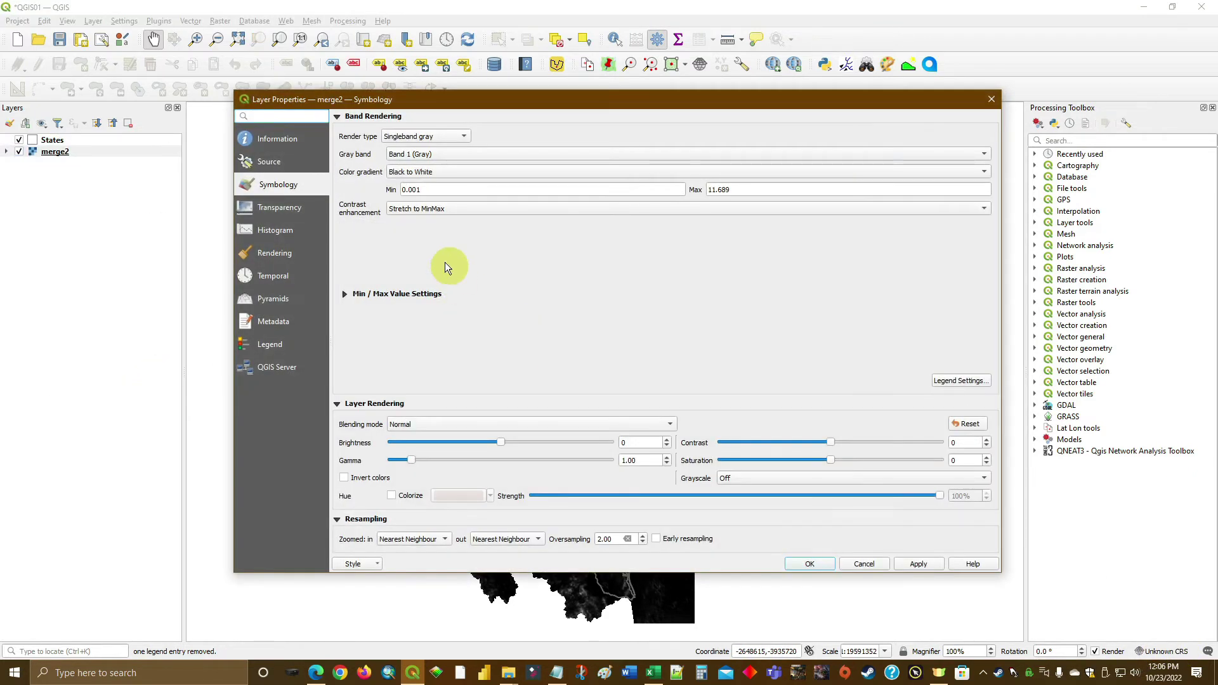
left_click(267, 142)
scroll(603, 381, "down", 3)
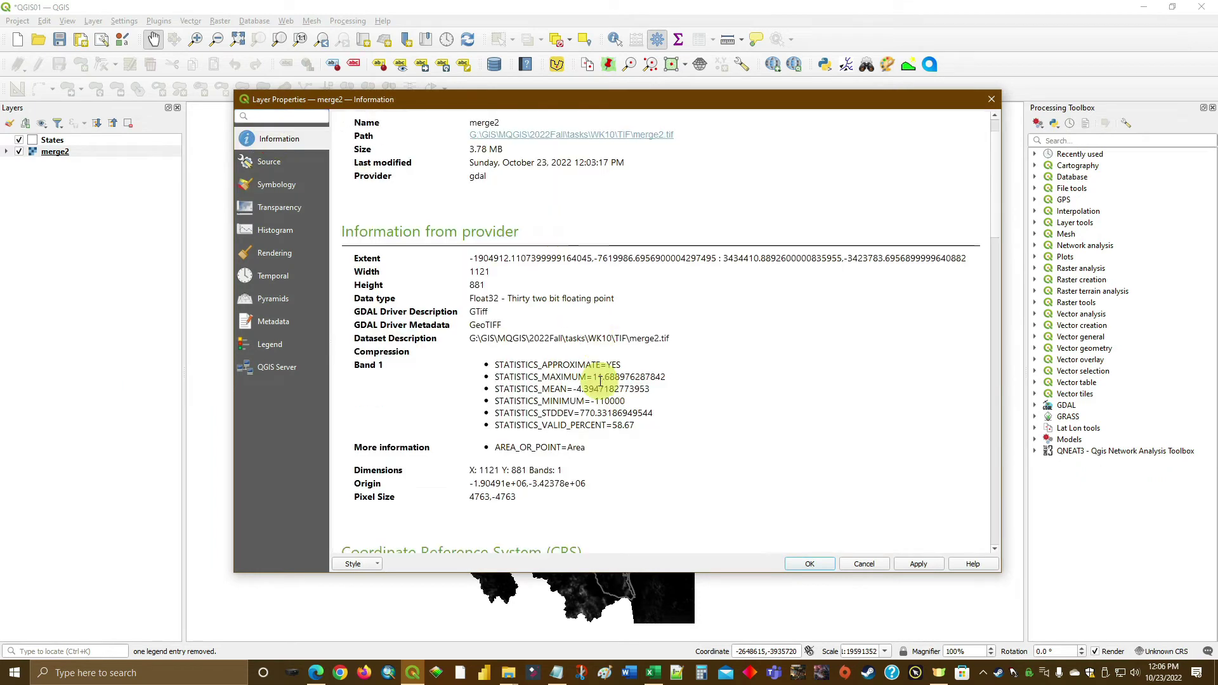
scroll(618, 412, "down", 2)
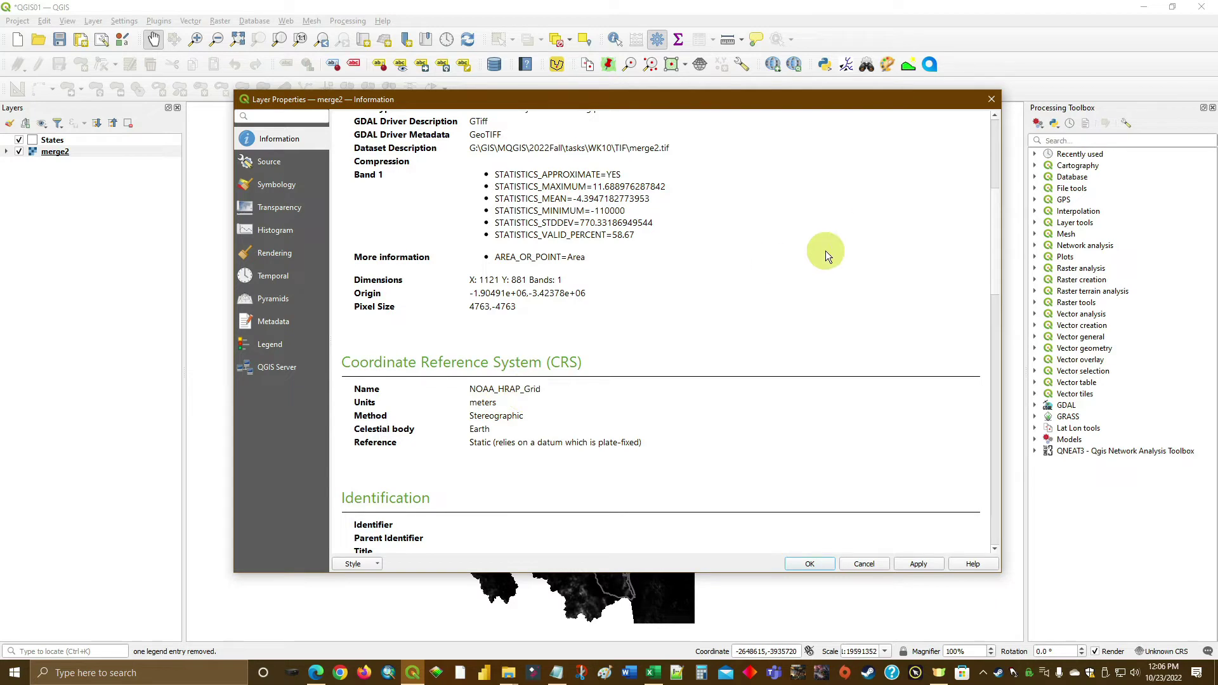
left_click(991, 97)
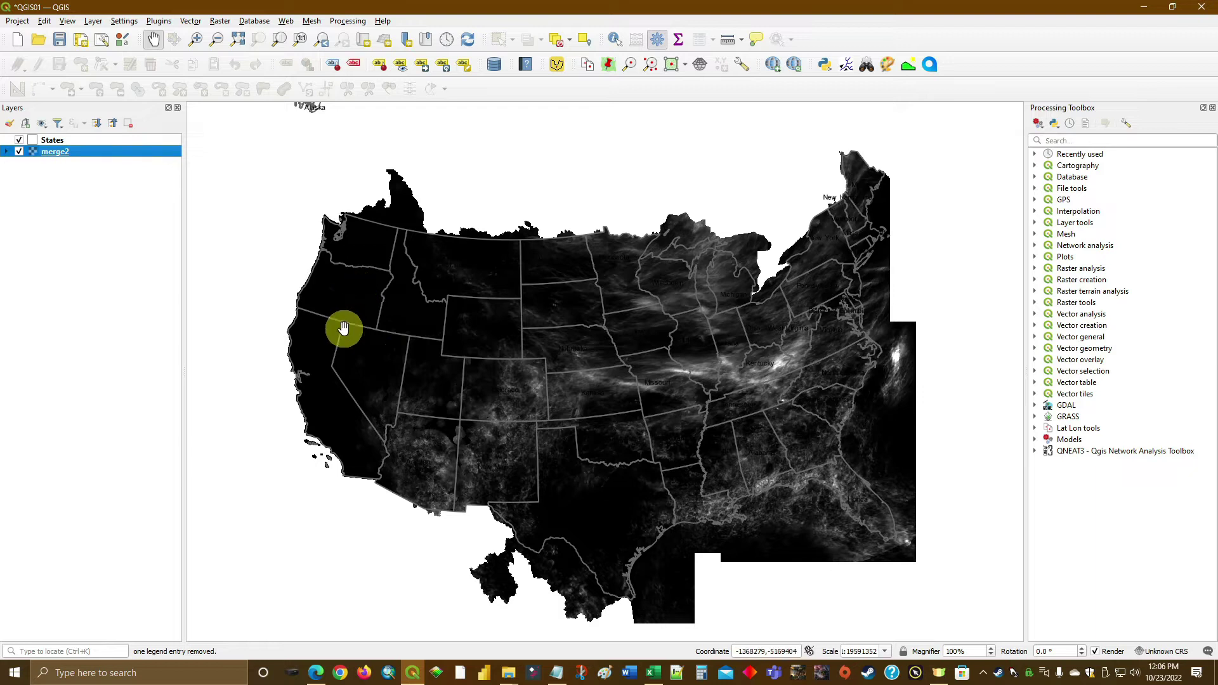
right_click(56, 144)
left_click(104, 406)
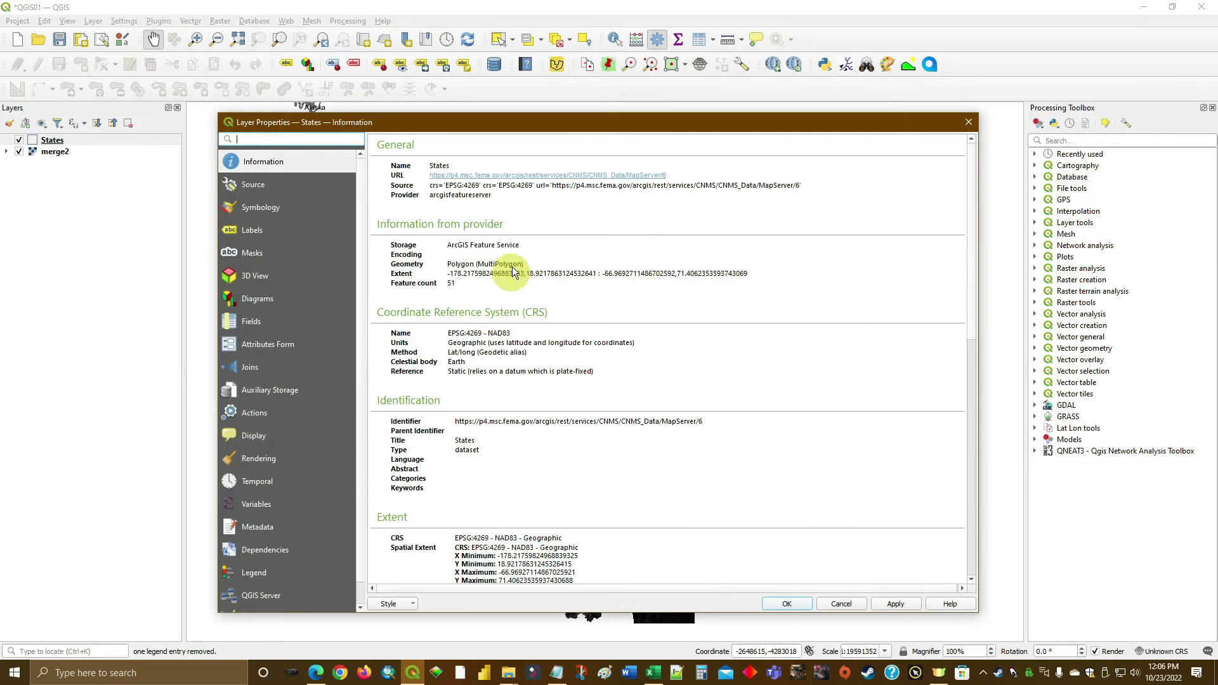
scroll(552, 352, "down", 5)
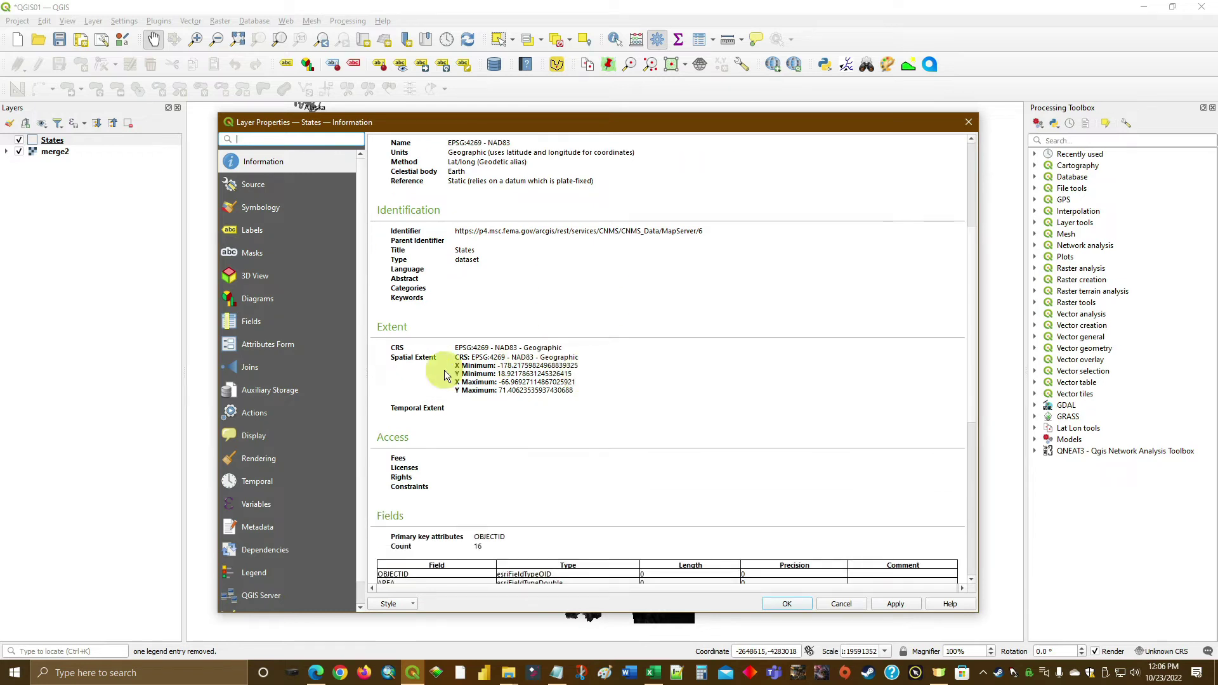
left_click(967, 122)
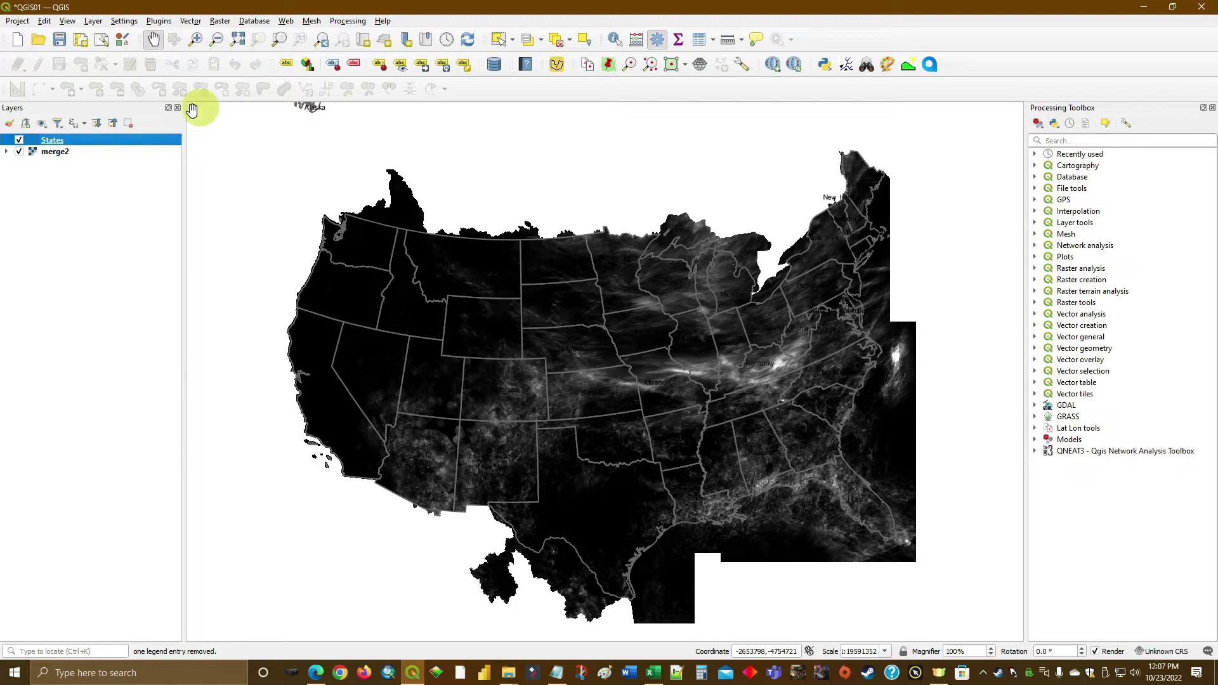
Select Kentucky and West Virginia on the map with the Select Features tool
left_click(503, 44)
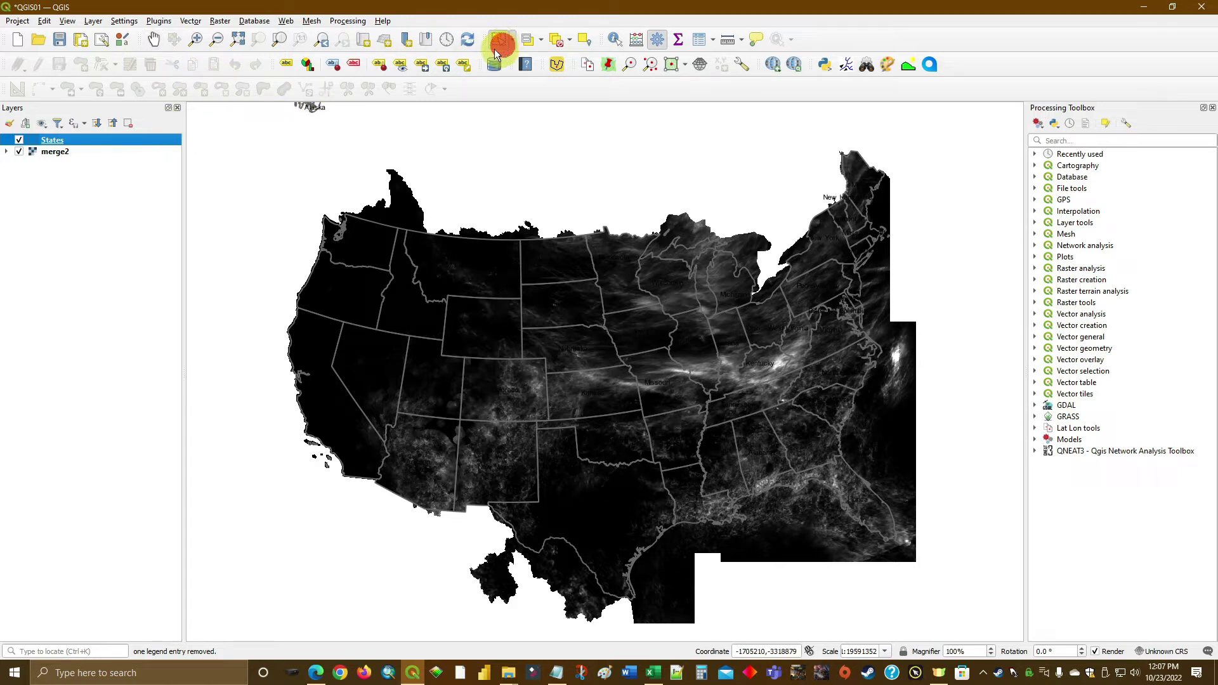
left_click(774, 364)
left_click(803, 332, "shift")
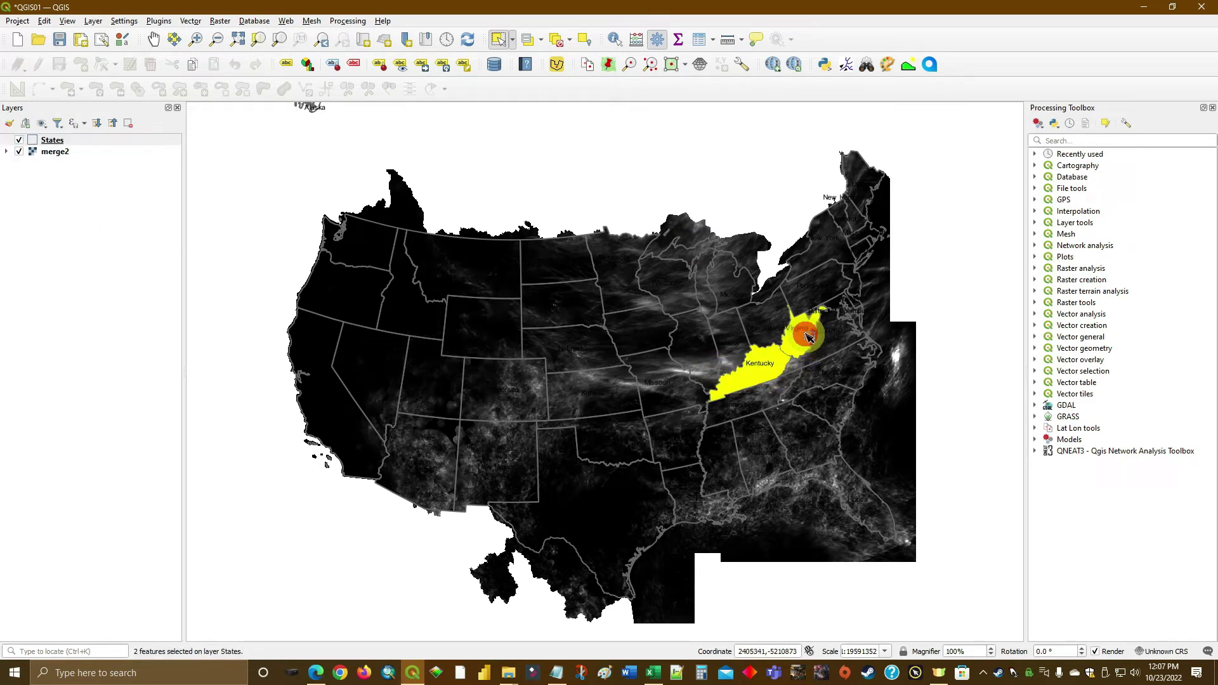
Bring up Export > Save Selected Features As for the States layer
right_click(55, 140)
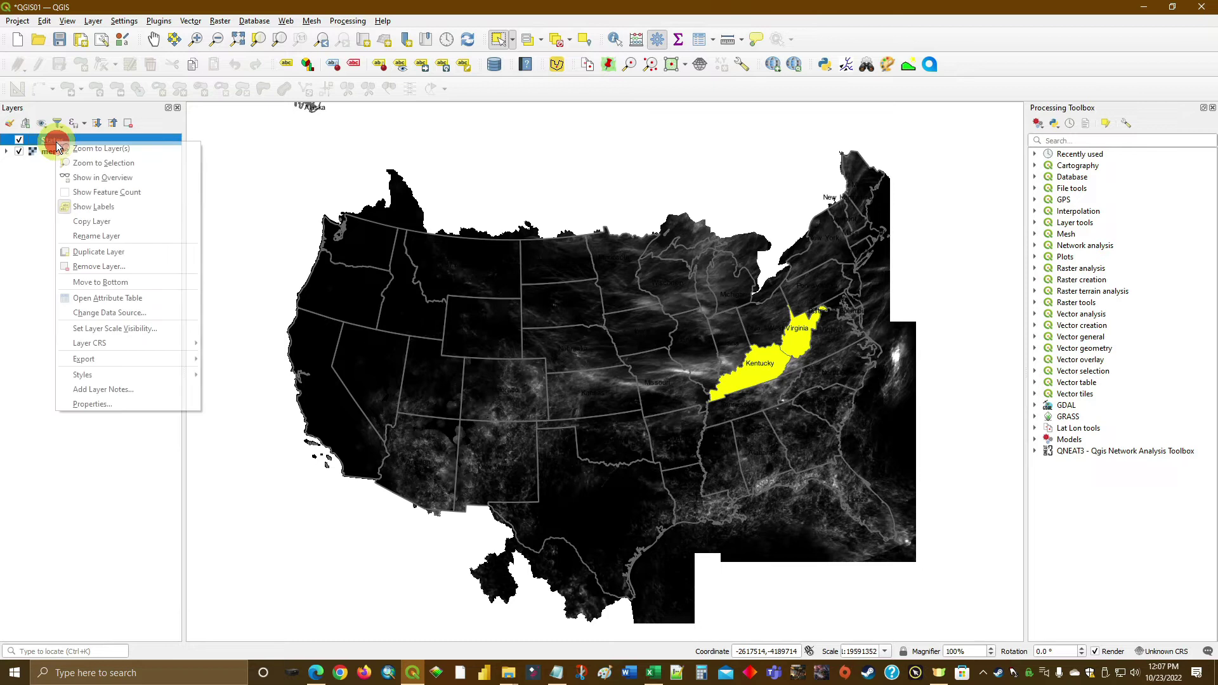
mouse_move(158, 355)
left_click(270, 375)
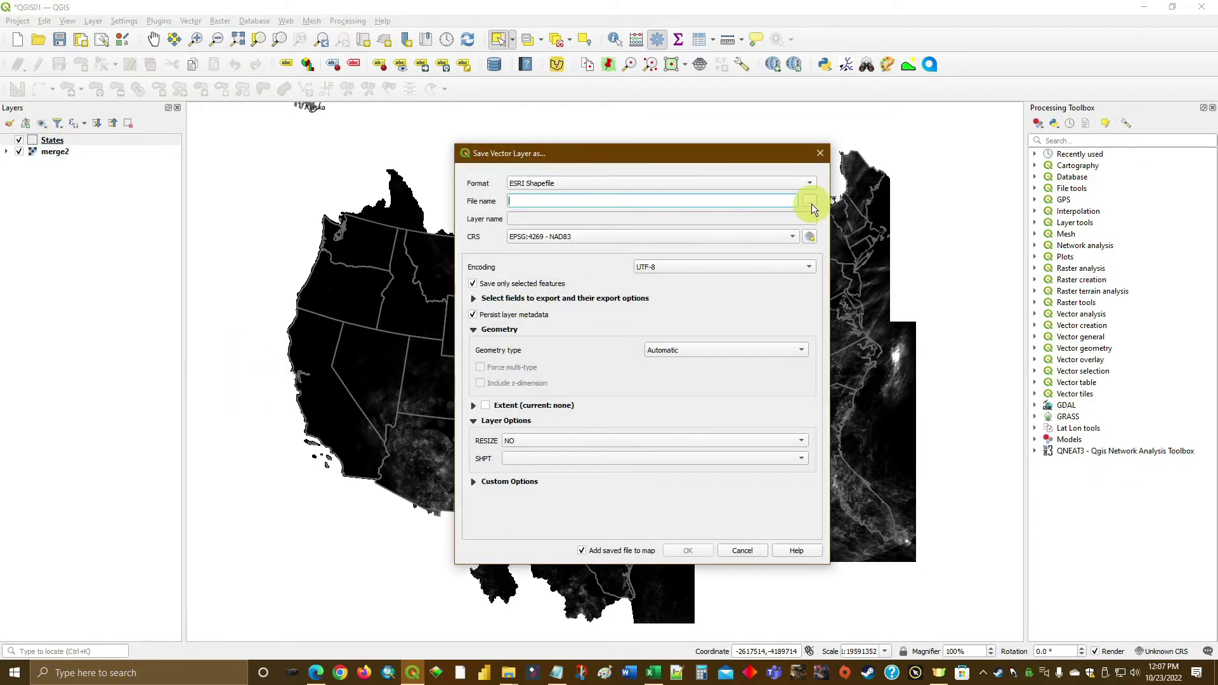
Export only the selected states to KY_WV.shp on the Desktop and add it to the map
left_click(810, 203)
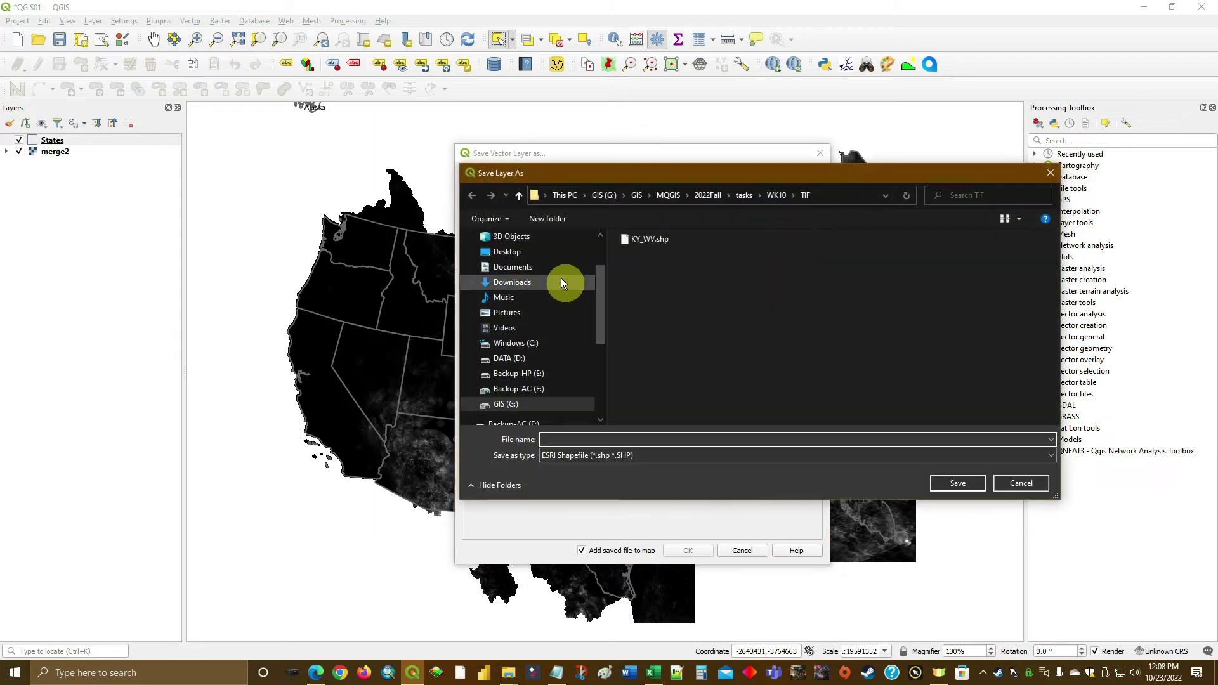
left_click(494, 258)
left_click(571, 442)
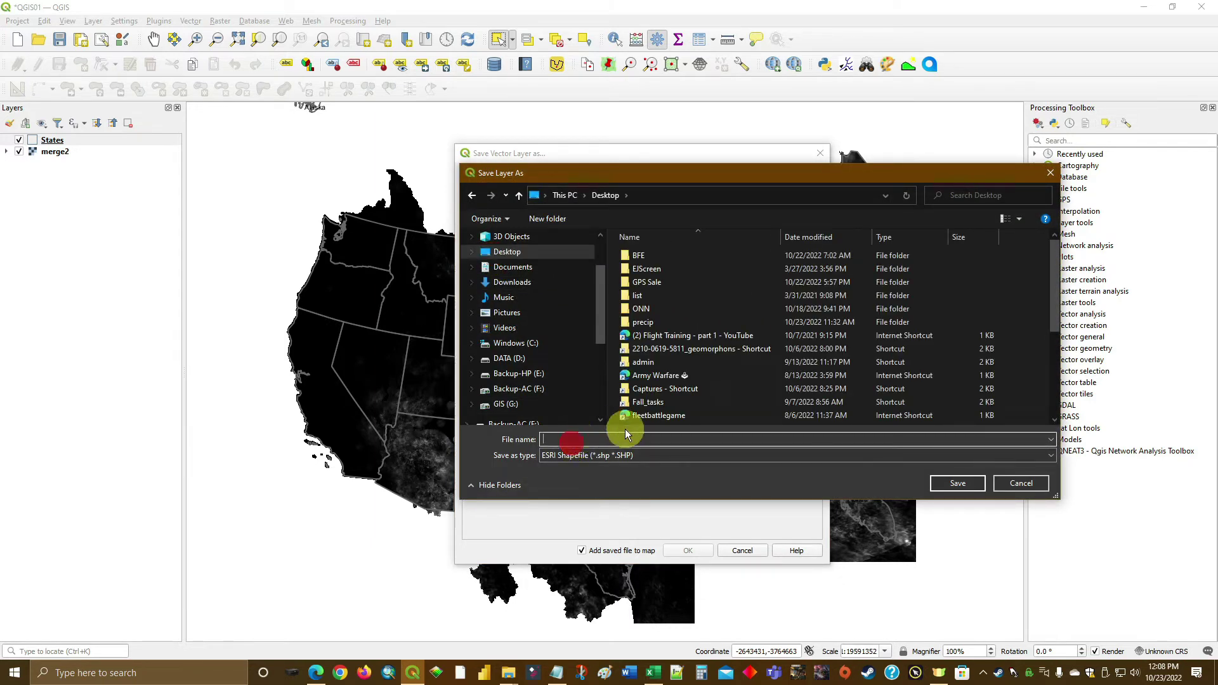
type("KY_WV")
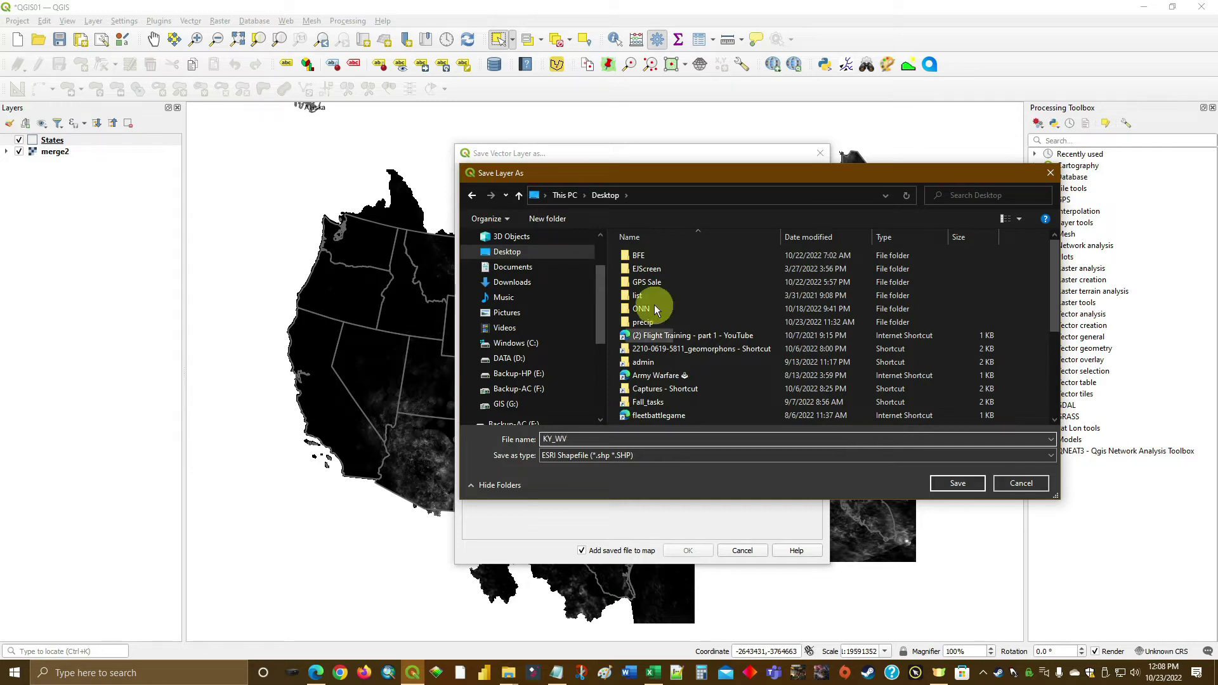
left_click(958, 483)
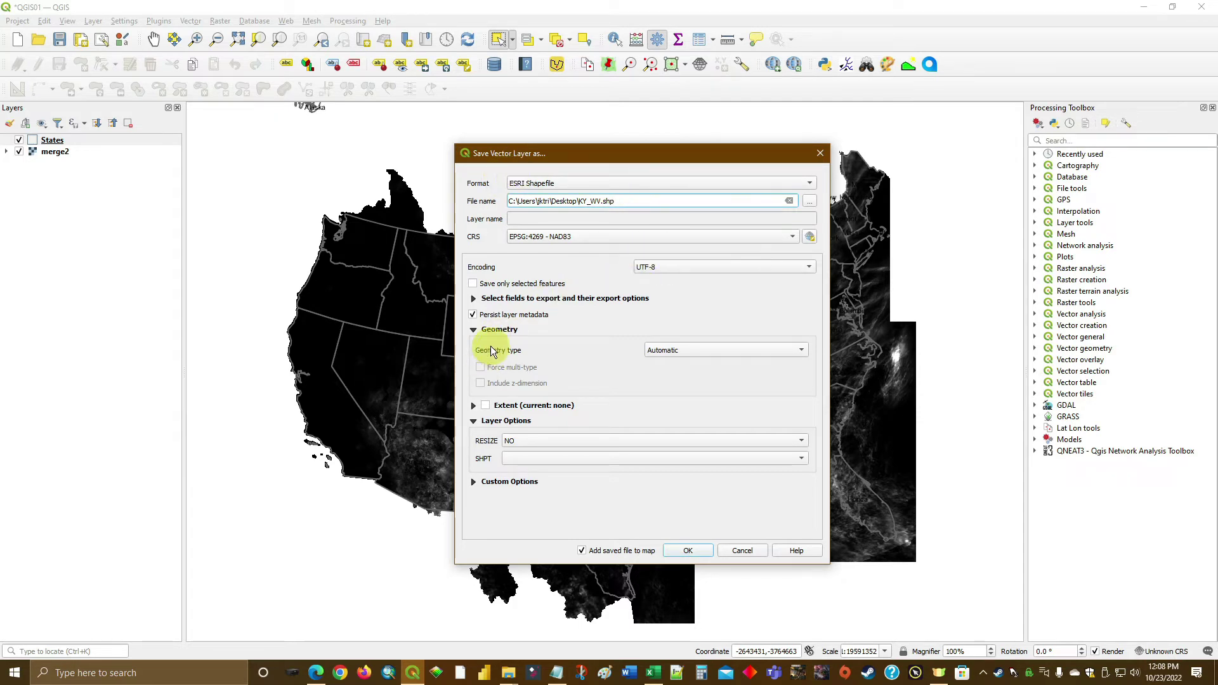
left_click(473, 284)
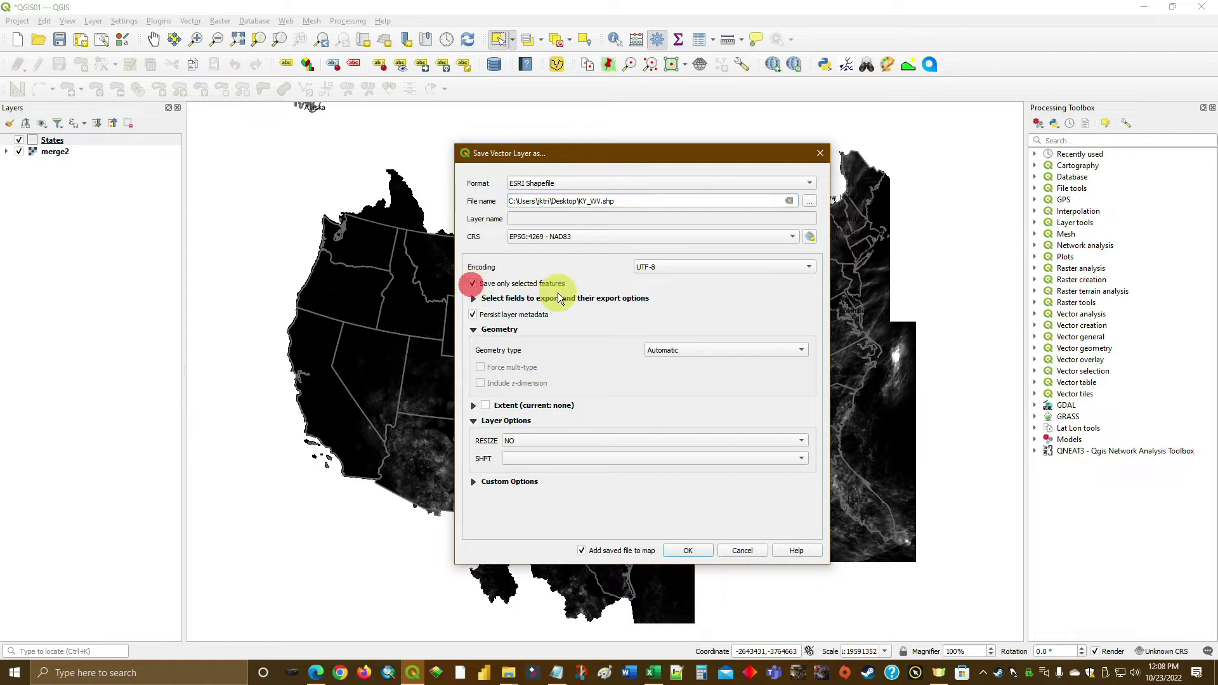
left_click(689, 551)
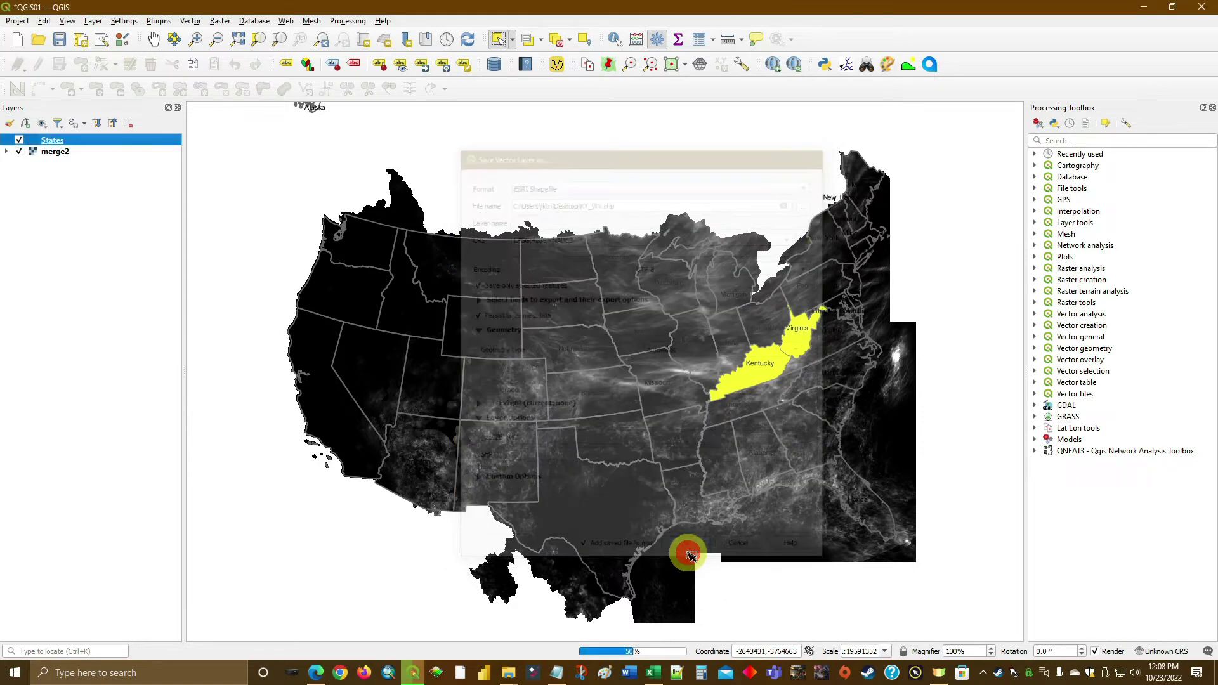
Hide the States layer and show the KY_WV layer in the Layers panel
left_click(19, 153)
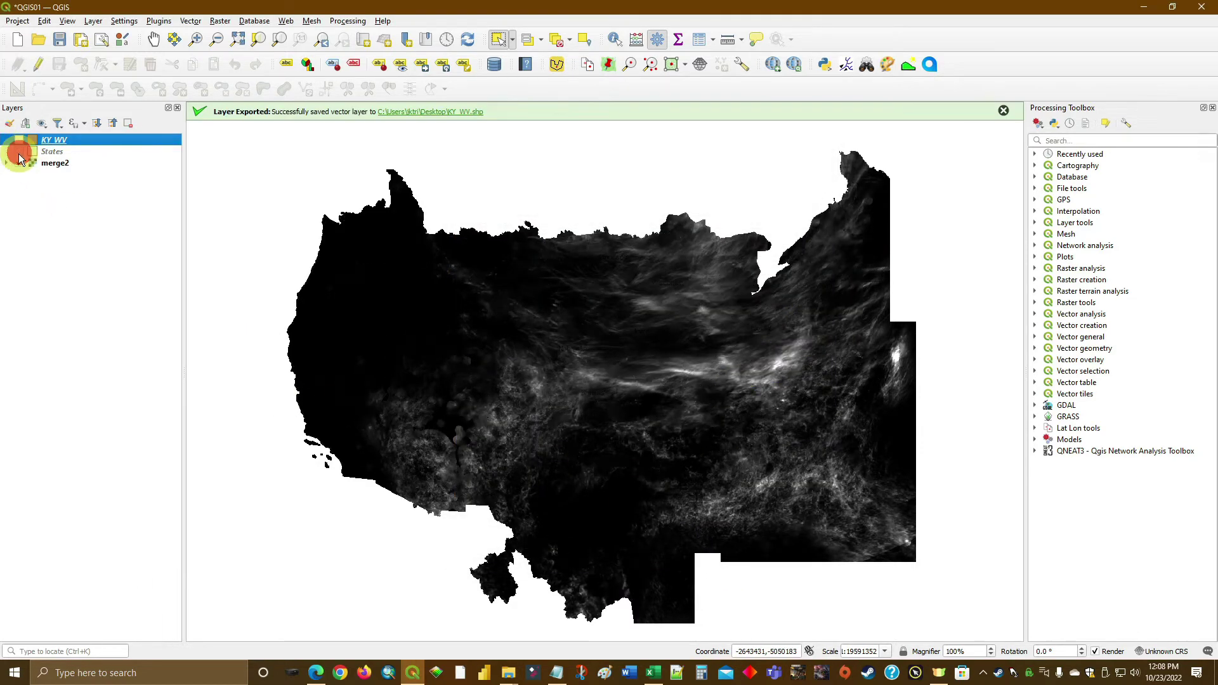
left_click(19, 141)
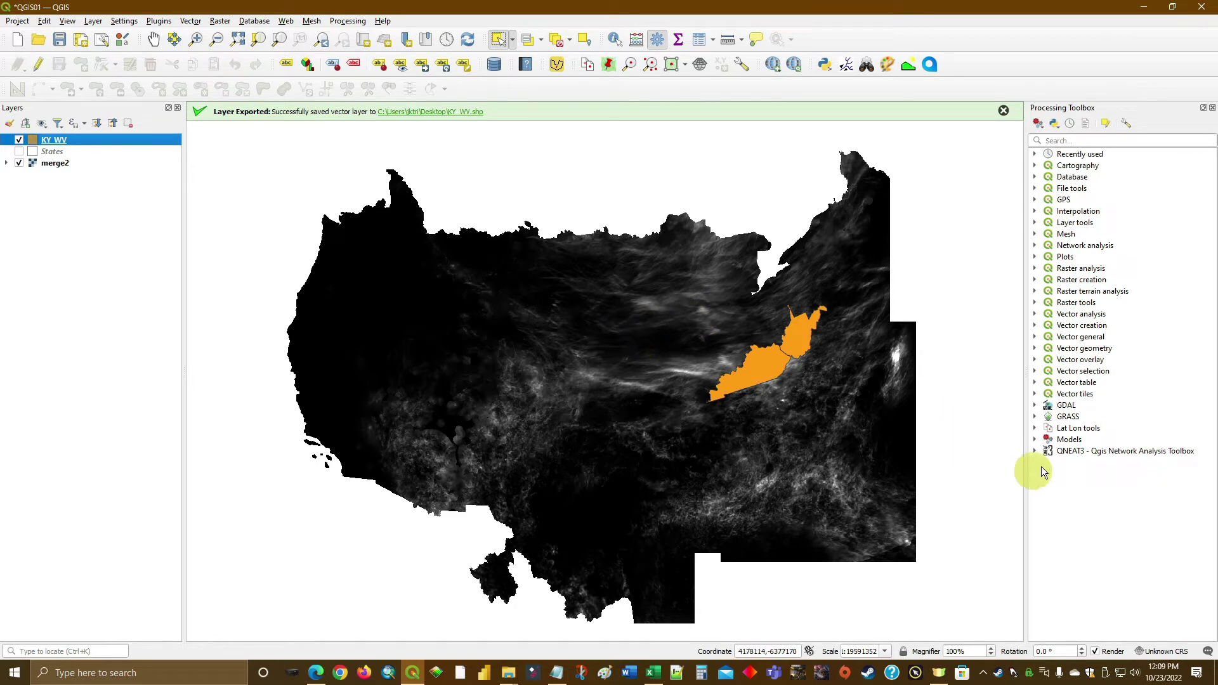
Edit the NOAA model from Models > Test in the Model Designer
left_click(1036, 440)
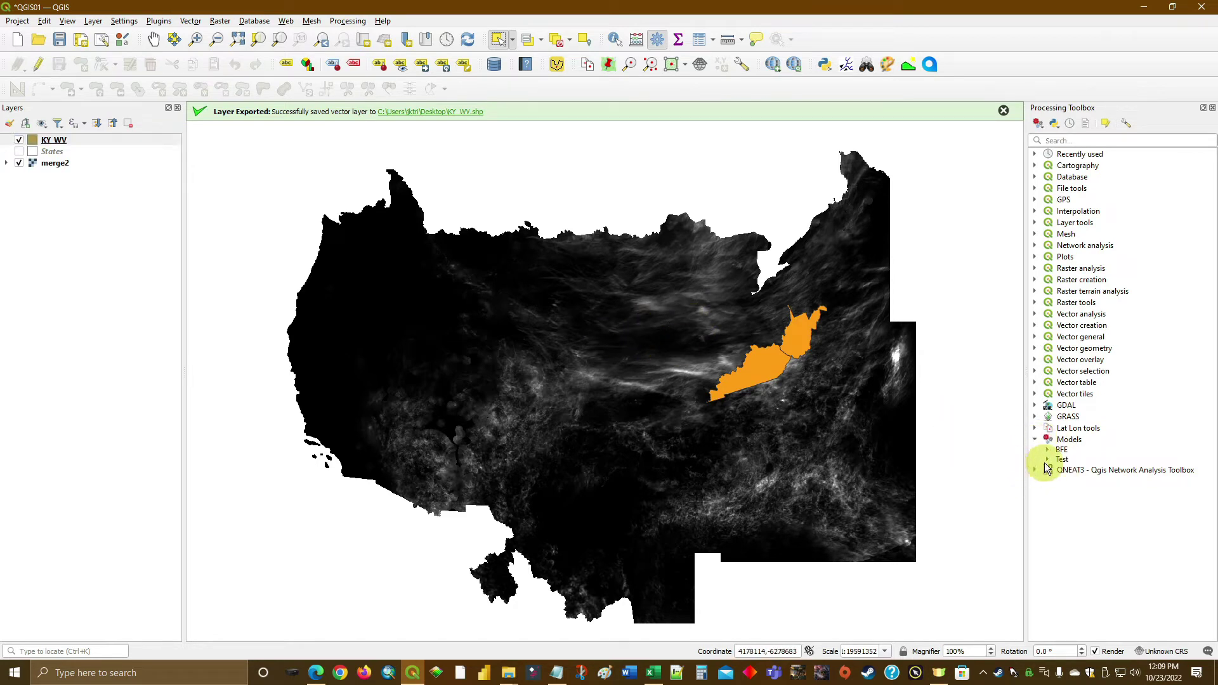
left_click(1047, 461)
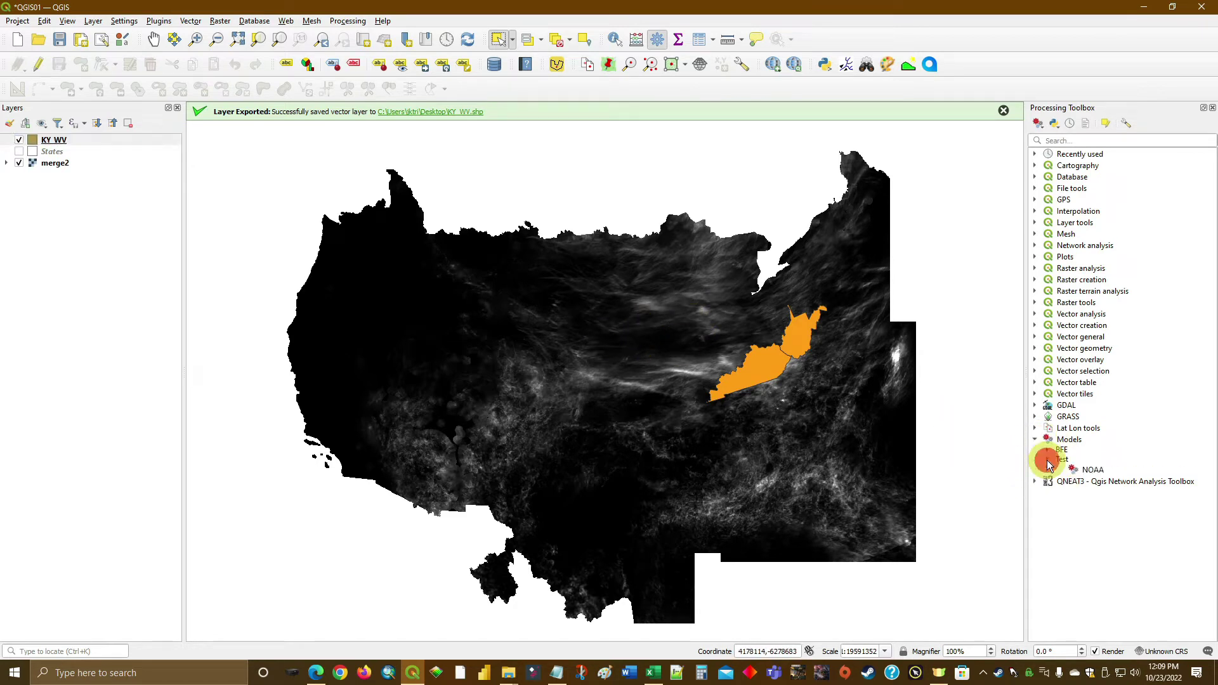
left_click(1092, 471)
right_click(1093, 470)
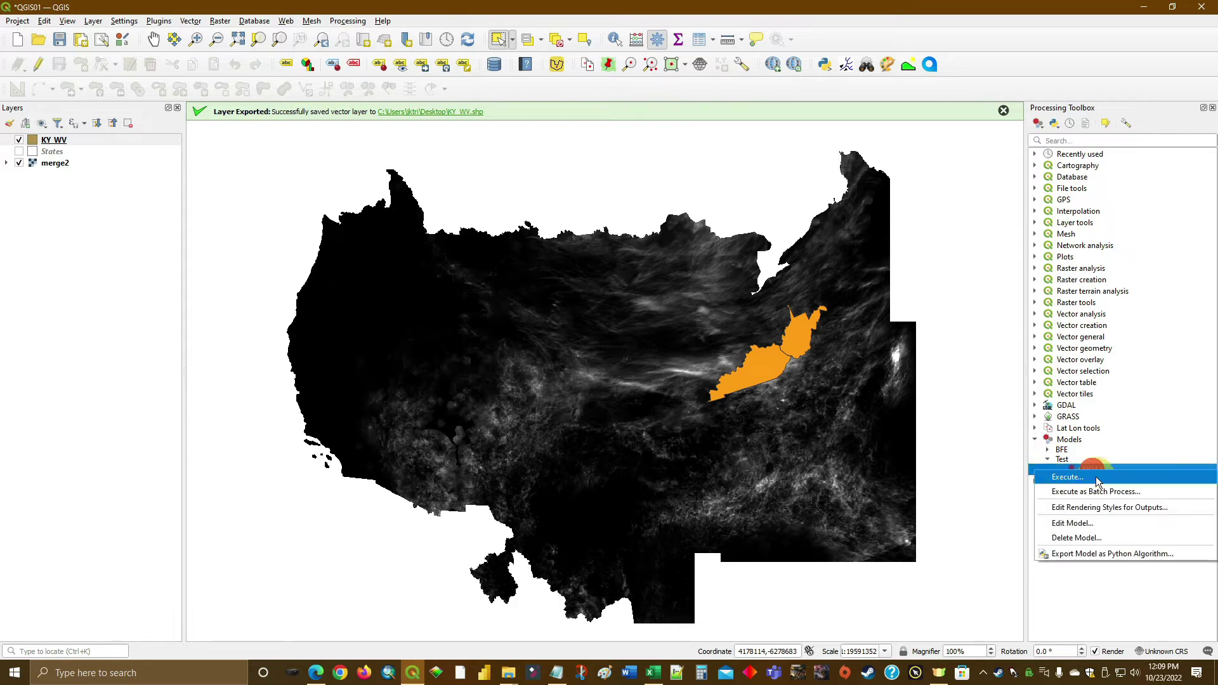
left_click(1085, 521)
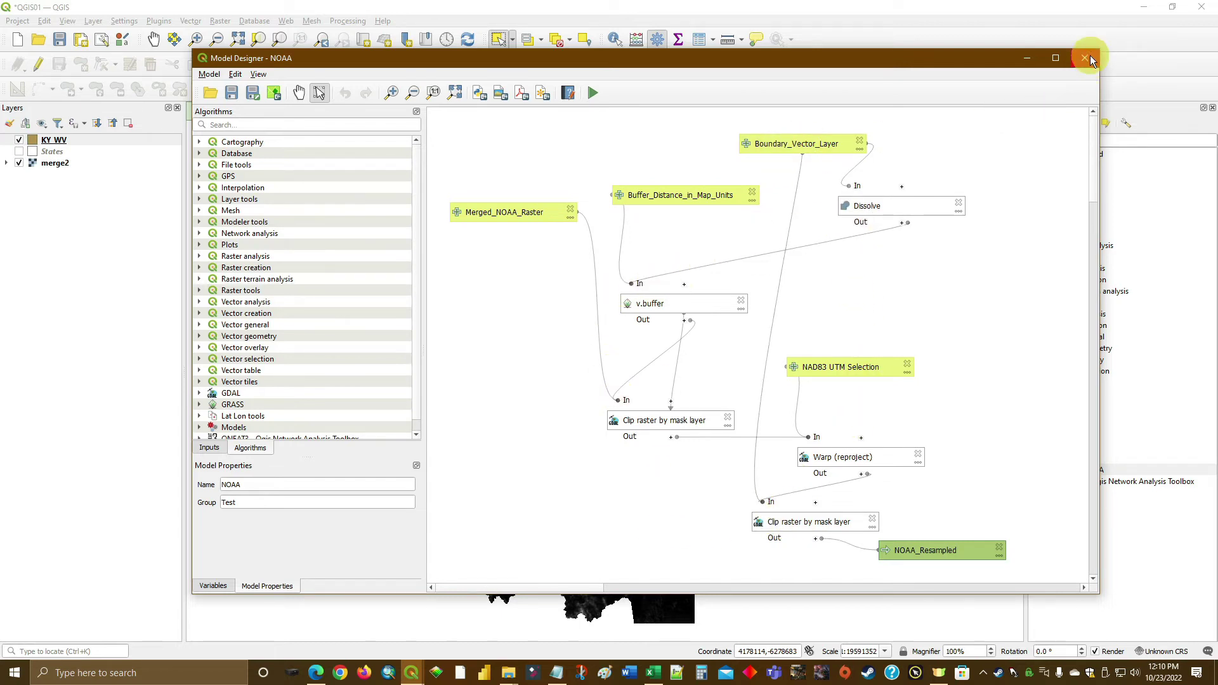
Set up a NOAA model run with merge2 as Merged_NOAA_Raster and EPSG:26917 output CRS
left_click(1086, 59)
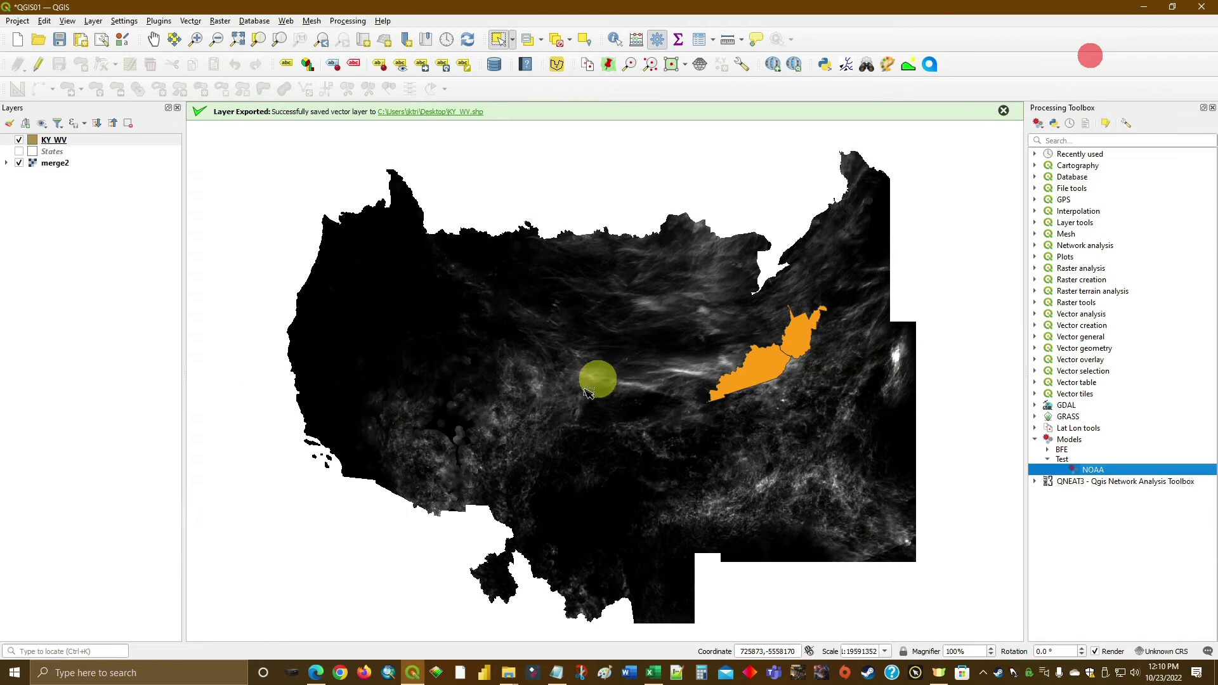
double_click(1083, 476)
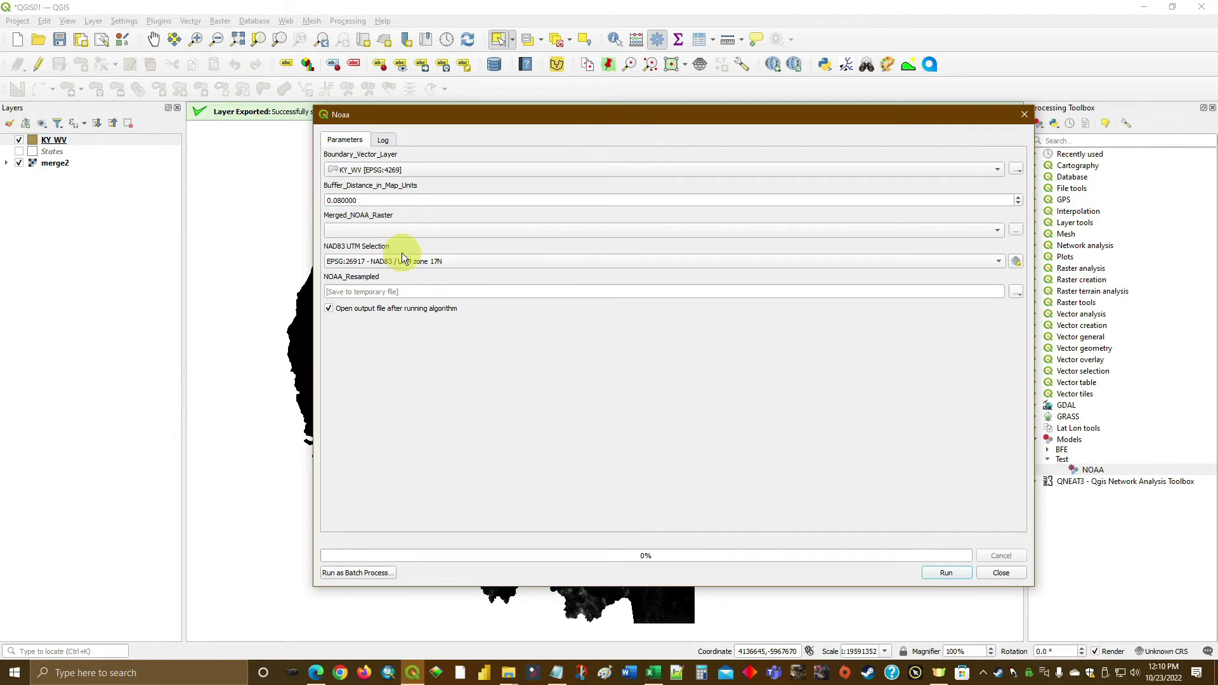
left_click(359, 231)
left_click(357, 230)
left_click(1016, 262)
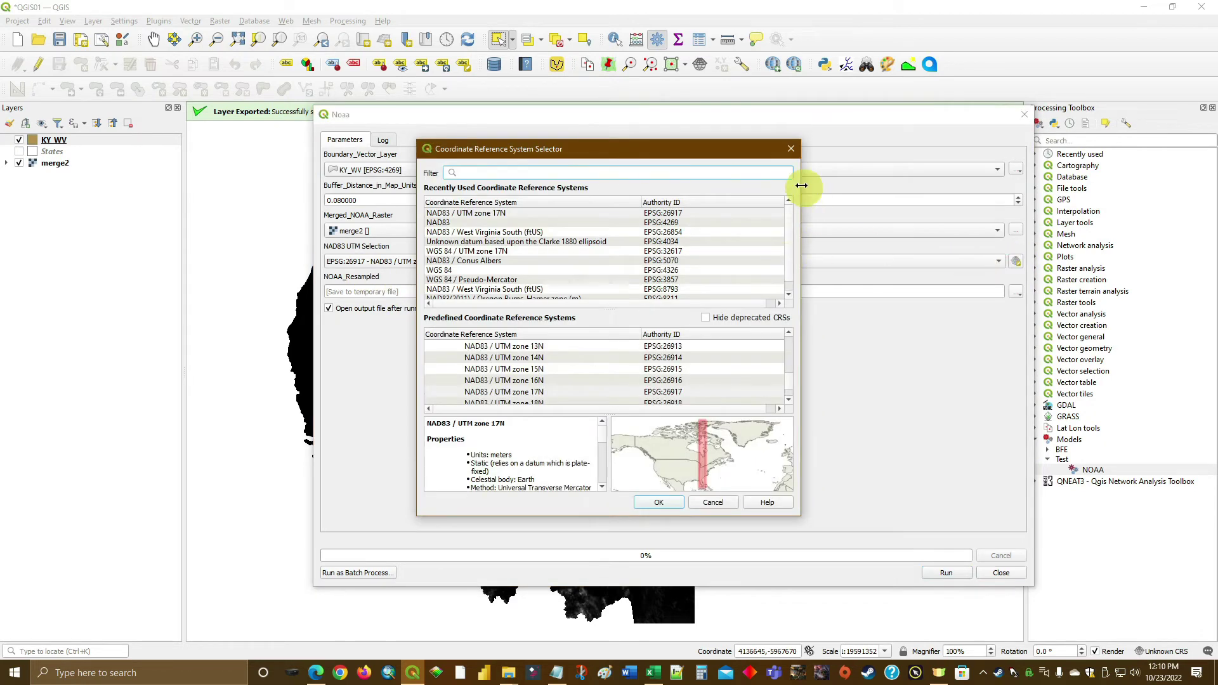
left_click(792, 151)
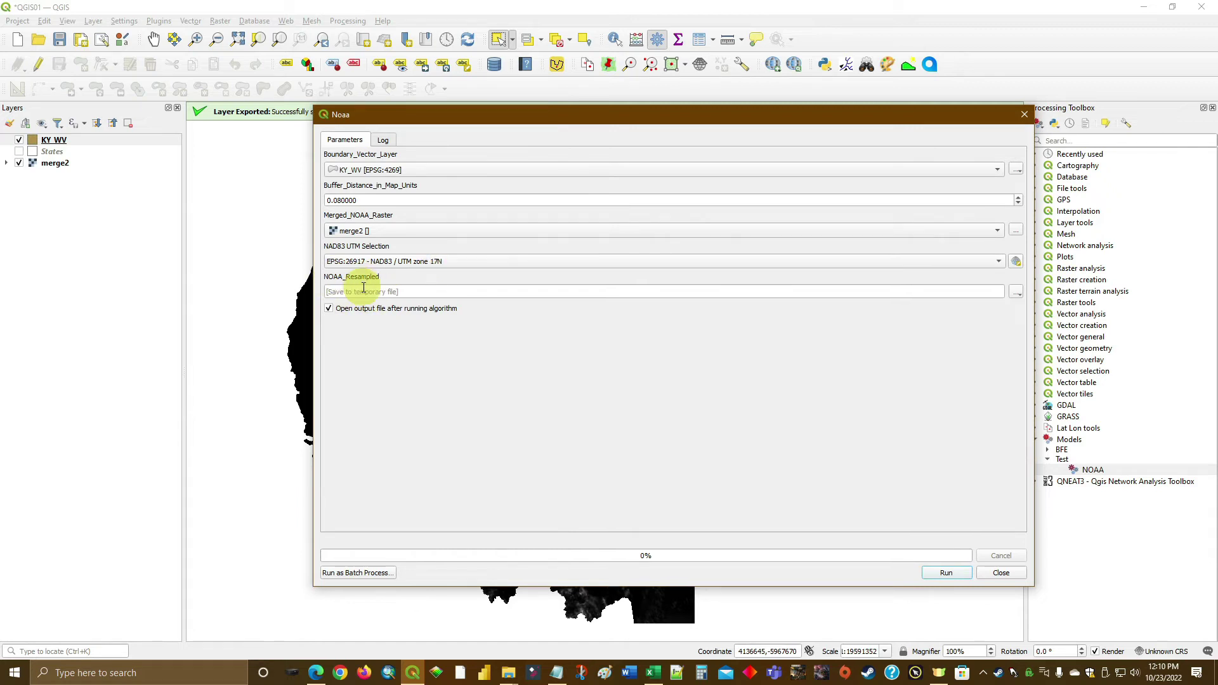
Run the NOAA model and close the dialog once NOAA_Resampled is added
left_click(943, 573)
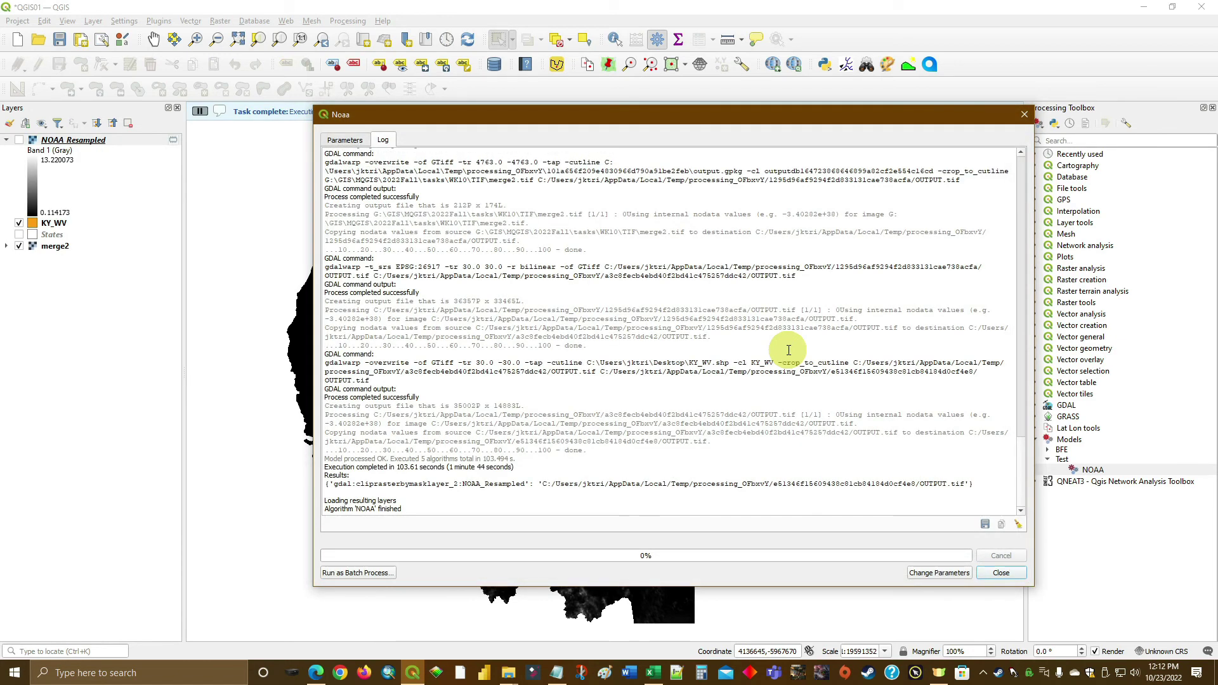
left_click(1001, 573)
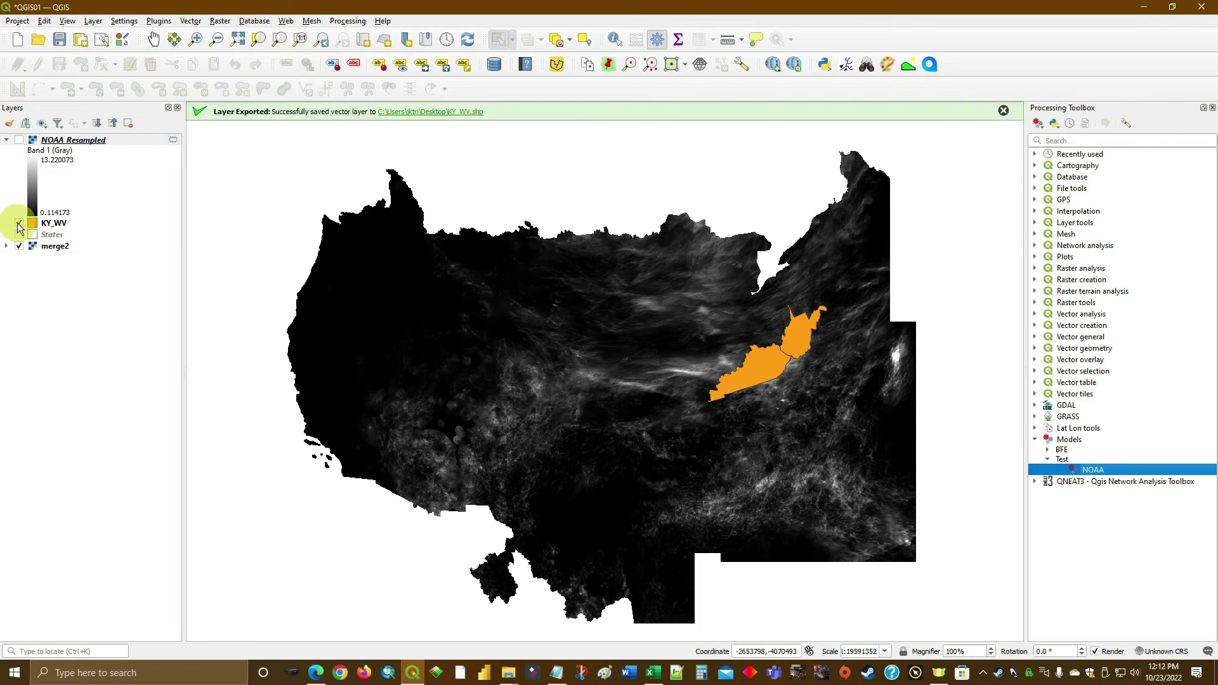
Hide KY_WV and merge2, show NOAA_Resampled, and zoom to its extent
left_click(19, 224)
left_click(19, 246)
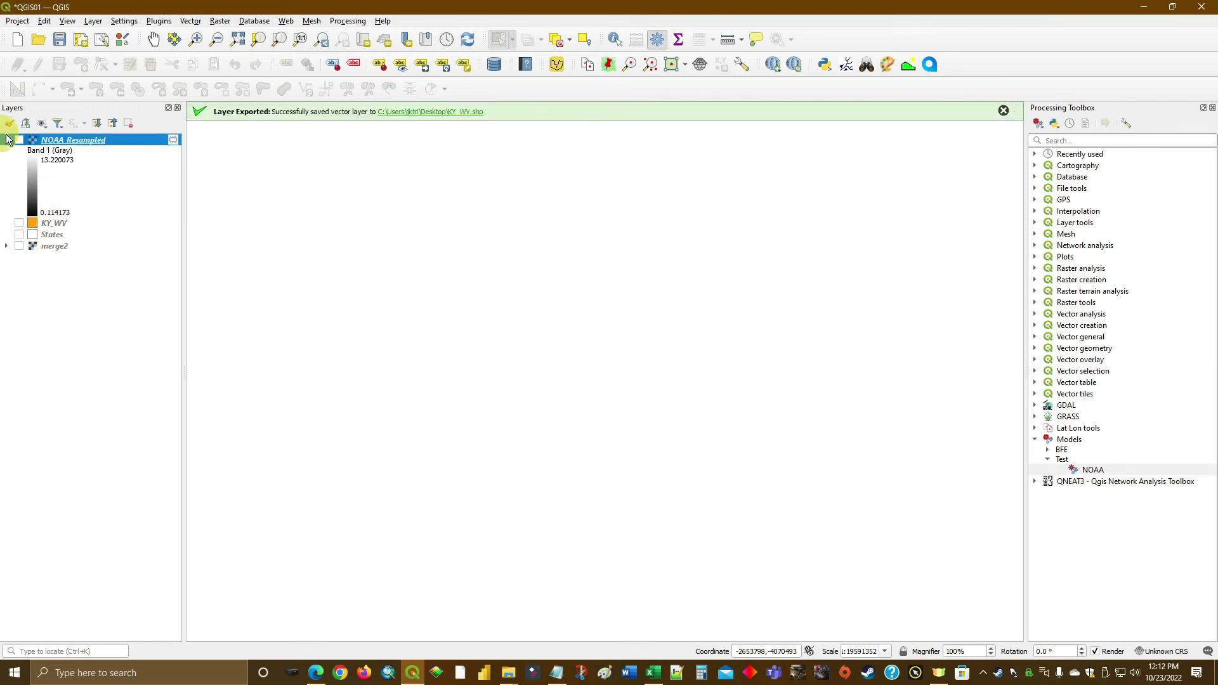
left_click(18, 139)
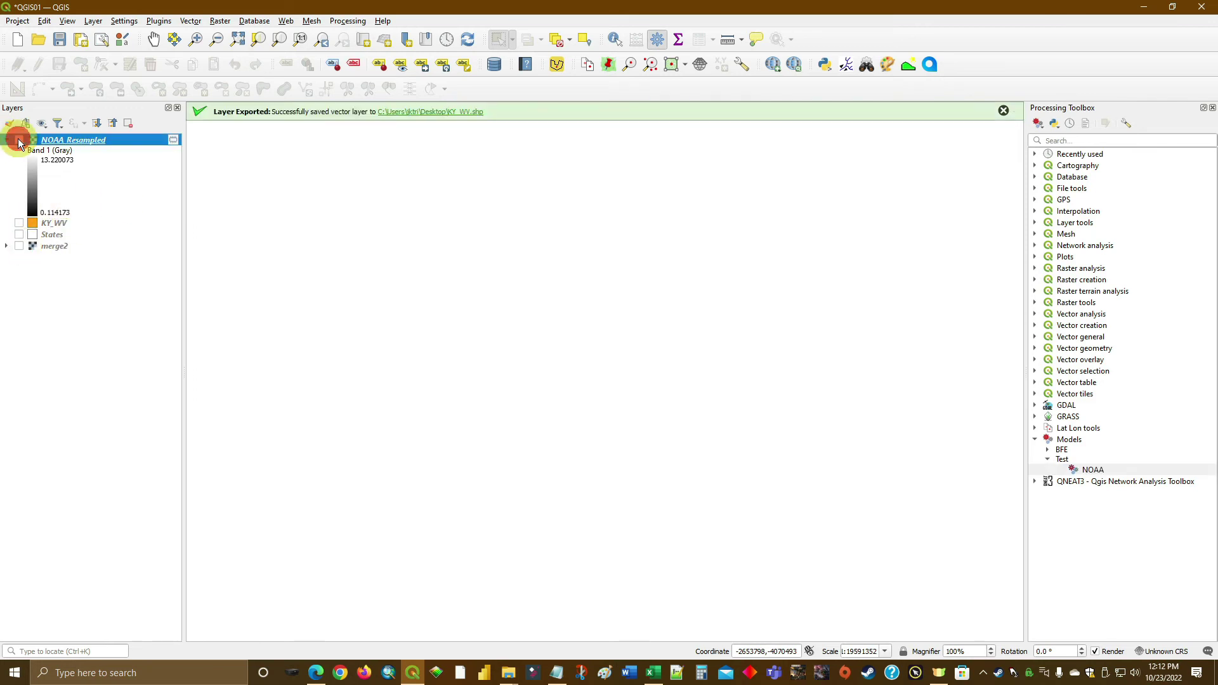
left_click(58, 142)
left_click(79, 152)
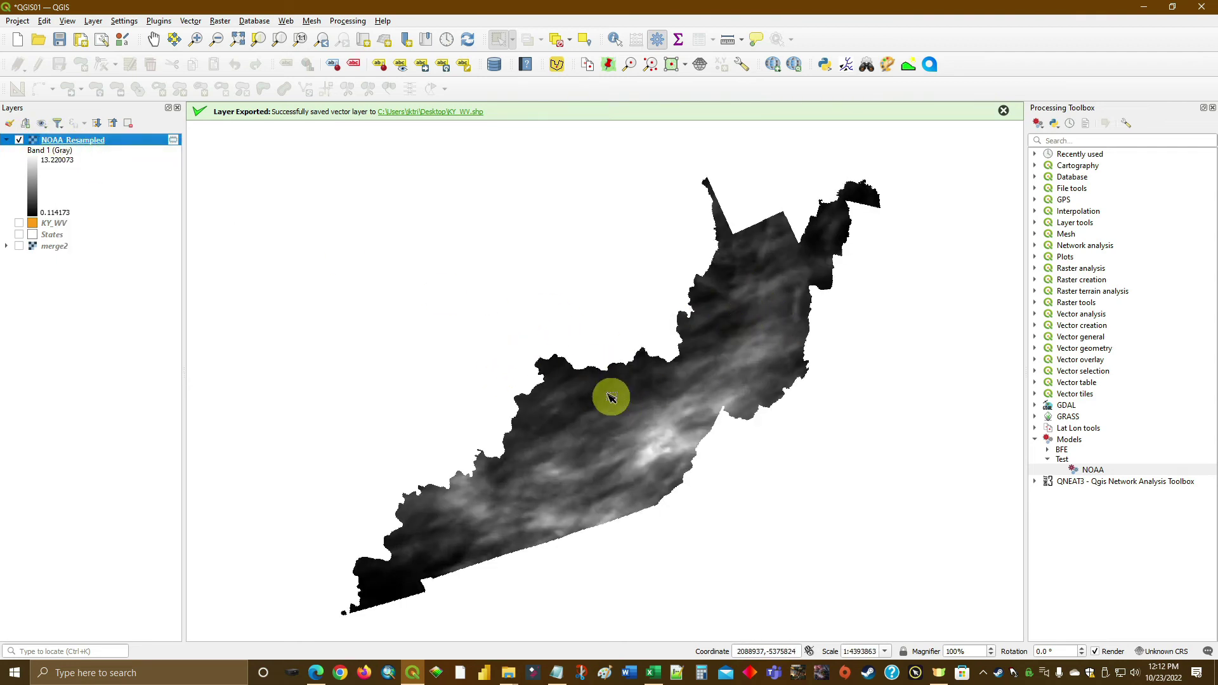
Set the project CRS to NAD83 / UTM zone 17N
left_click(1167, 651)
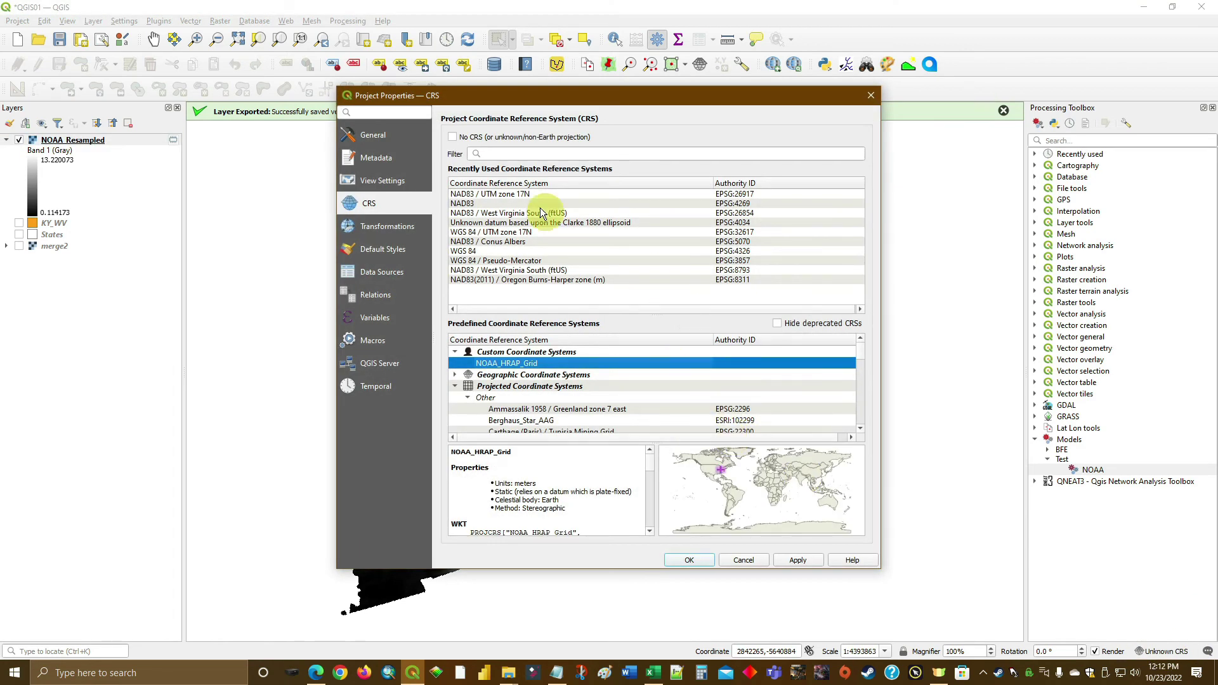
left_click(511, 198)
left_click(692, 560)
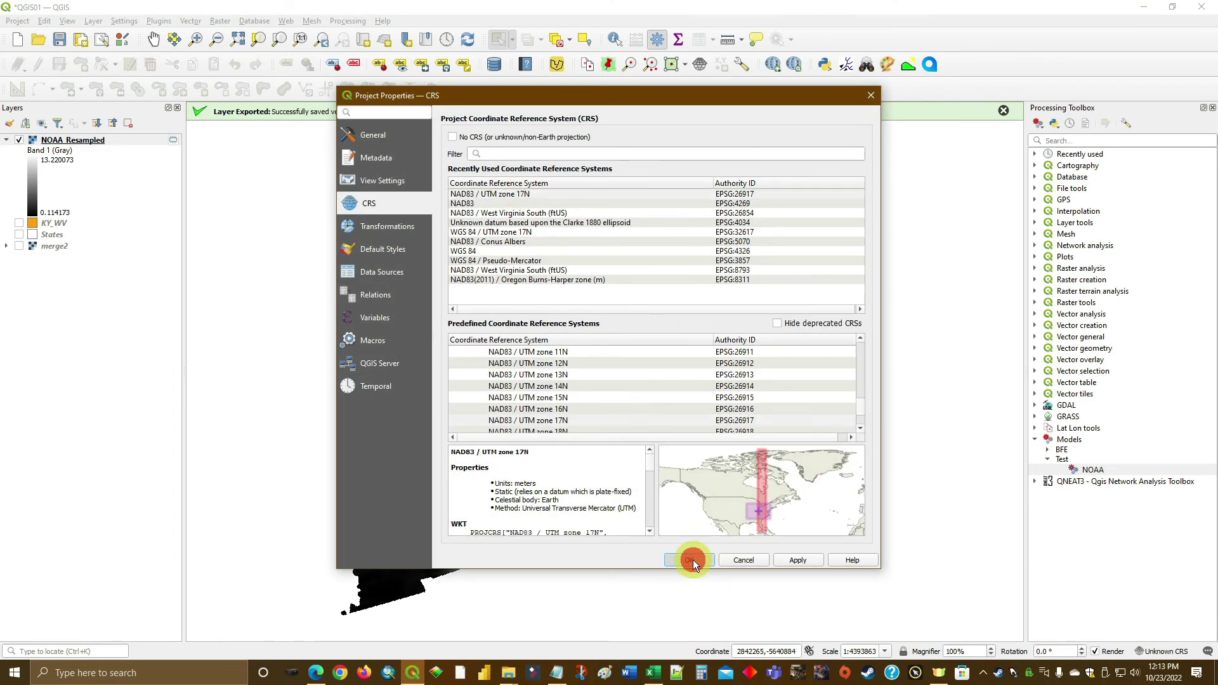
scroll(692, 411, "up", 1)
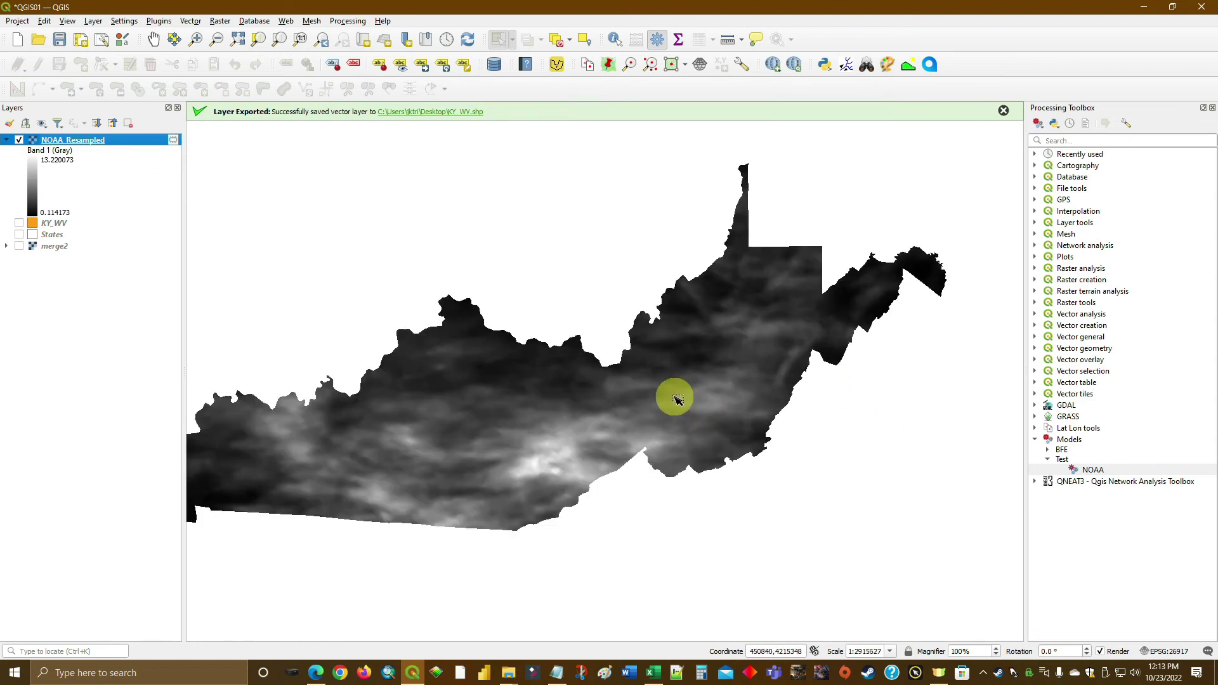
scroll(673, 396, "up", 1)
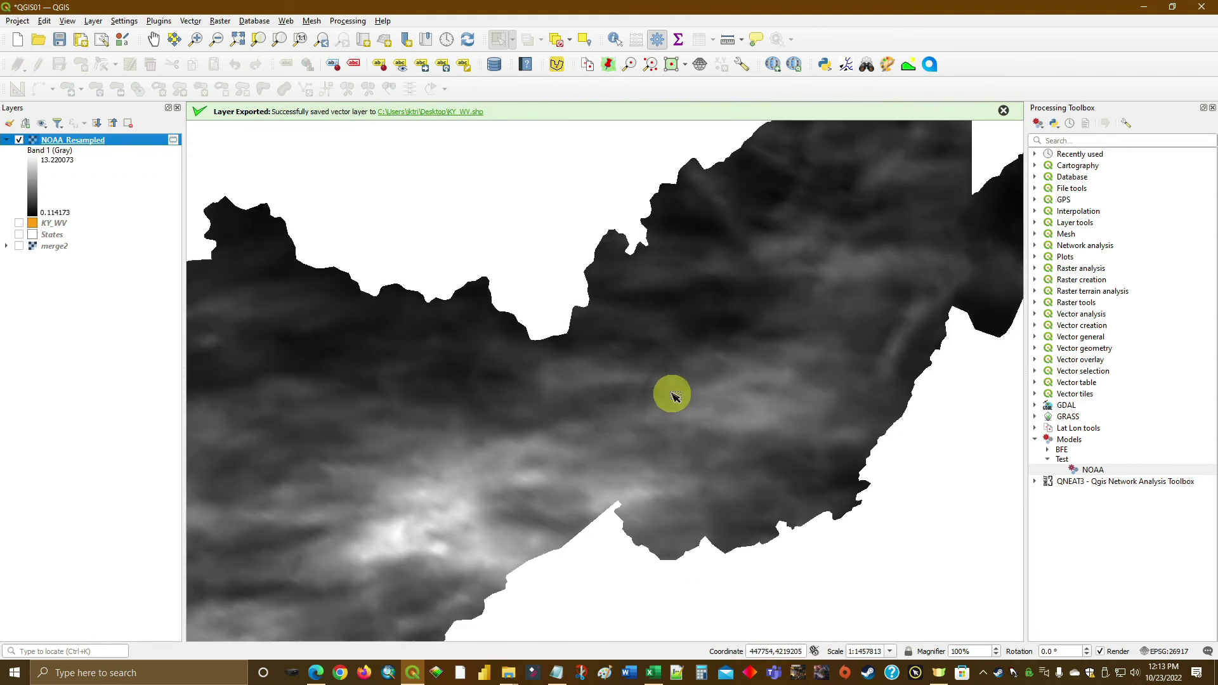
Render NOAA_Resampled as singleband pseudocolor using the last14days.txt color map
right_click(74, 143)
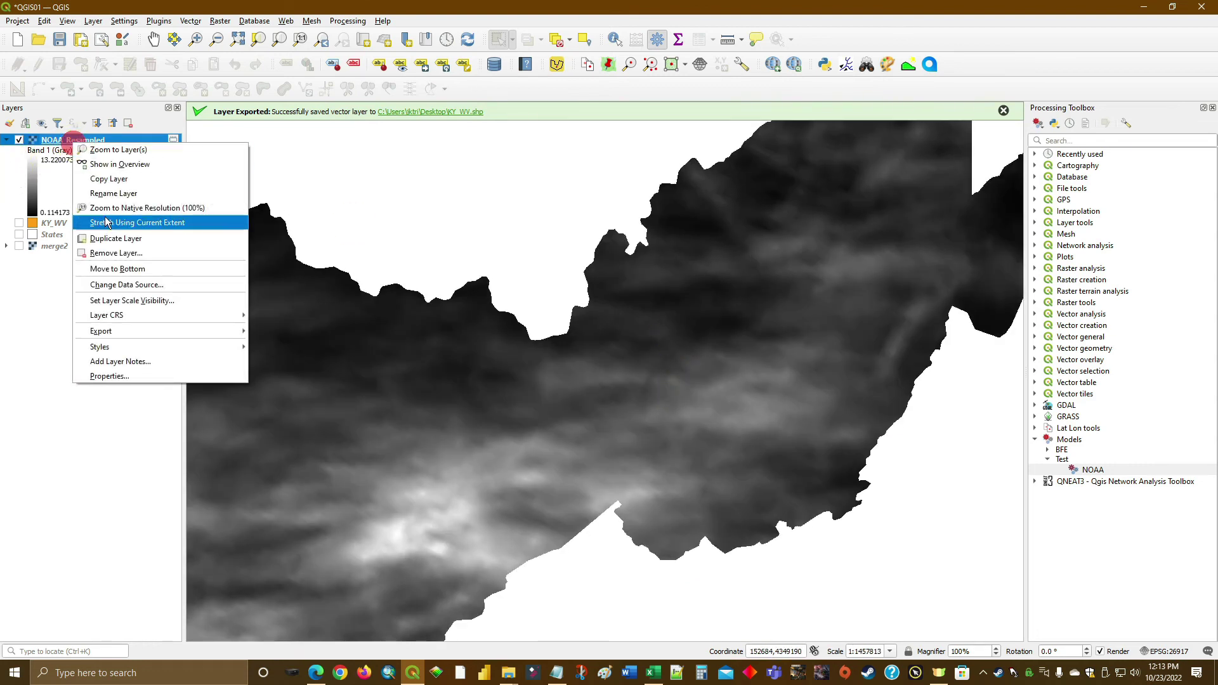
left_click(142, 382)
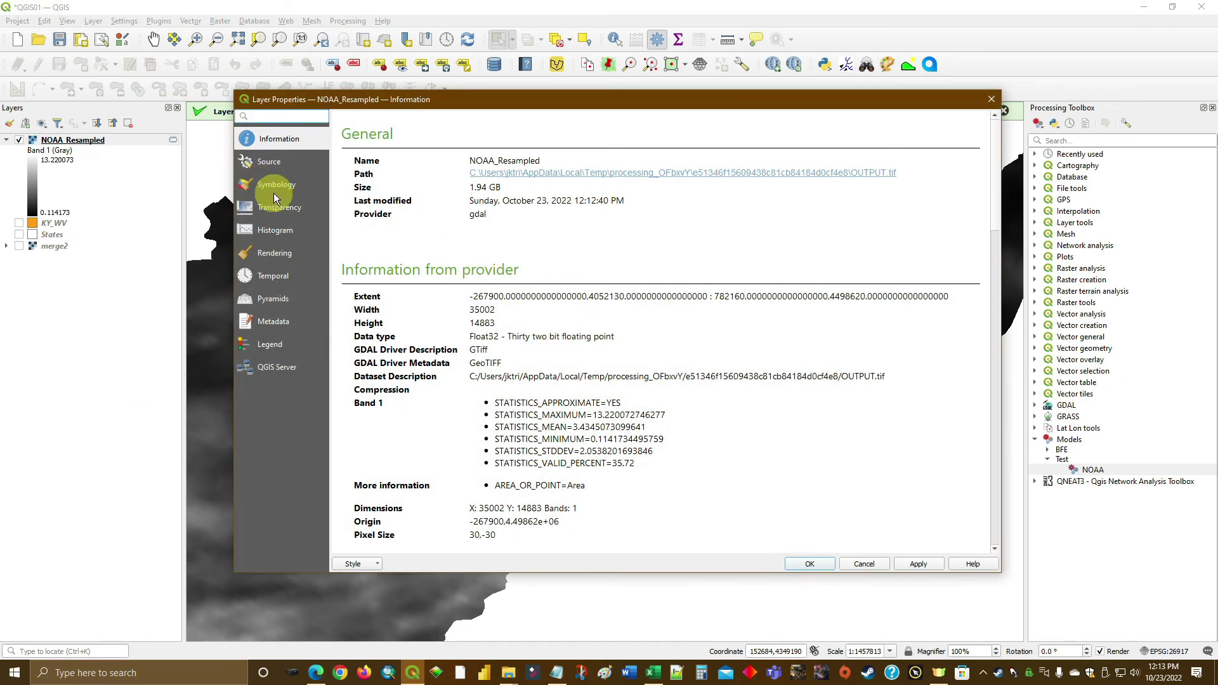
left_click(275, 190)
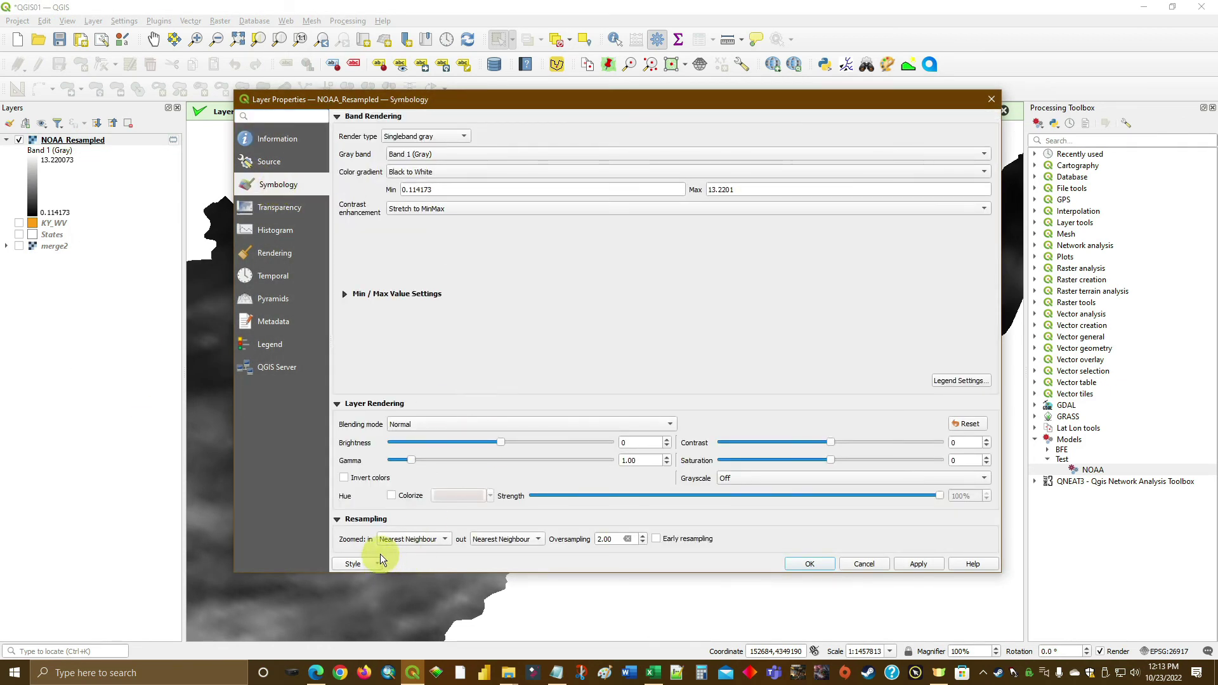
left_click(422, 137)
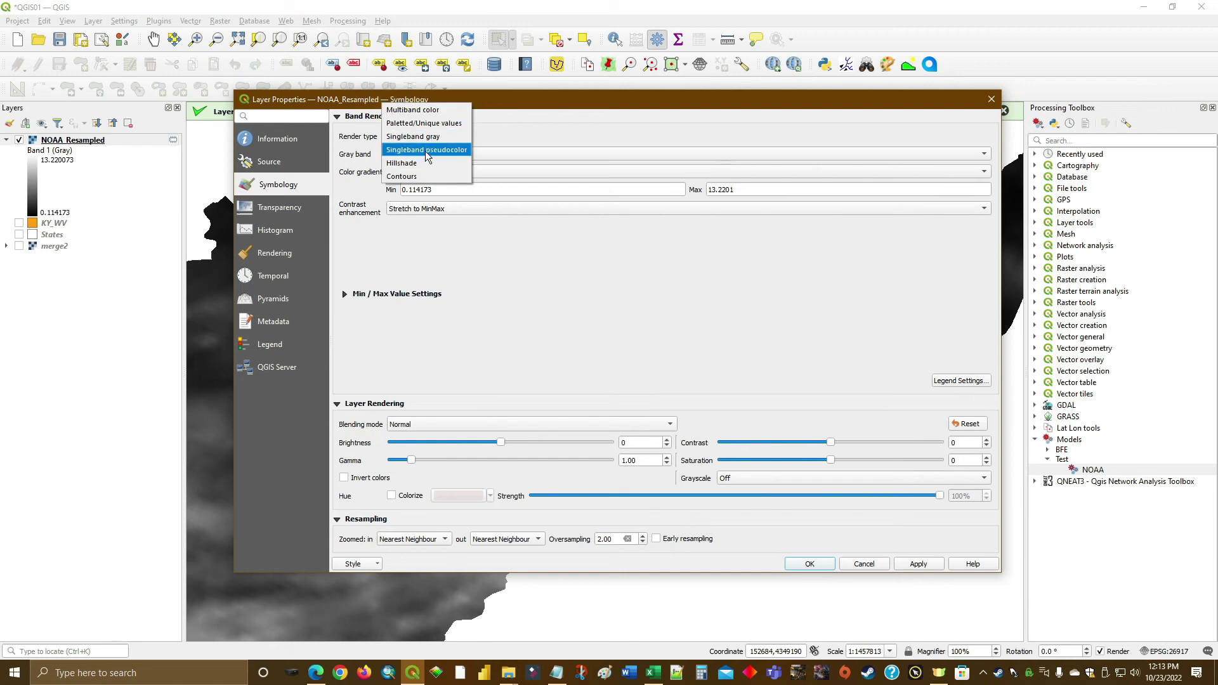
left_click(427, 150)
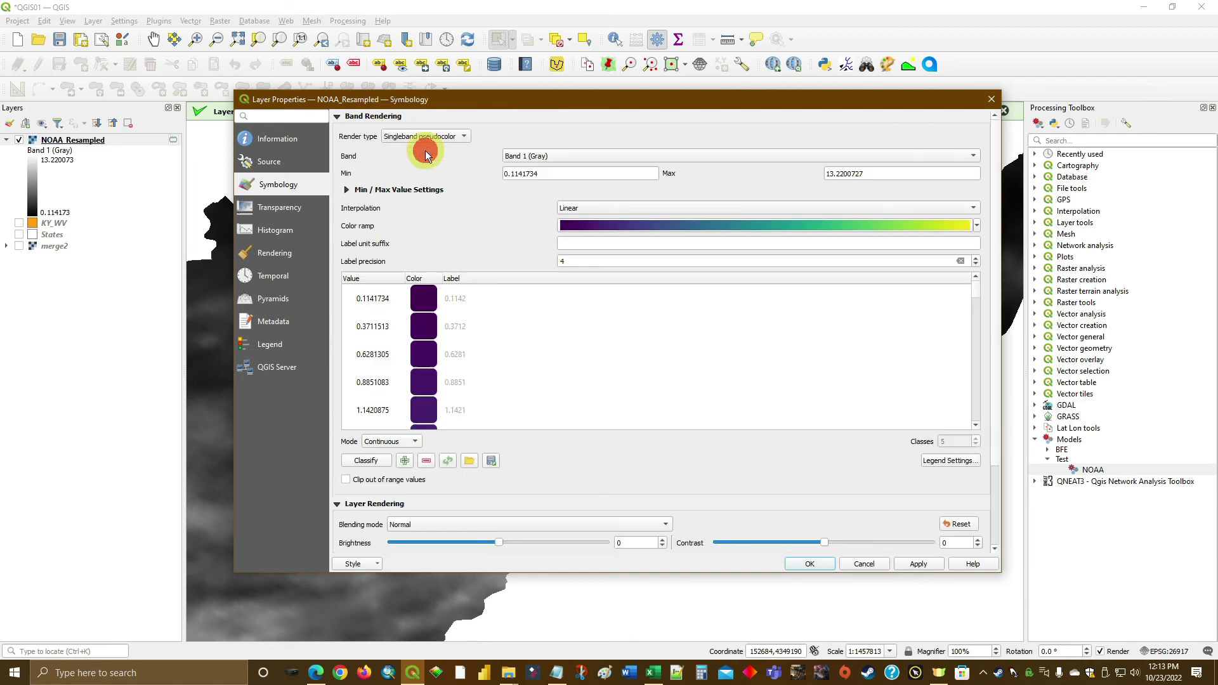
left_click(470, 461)
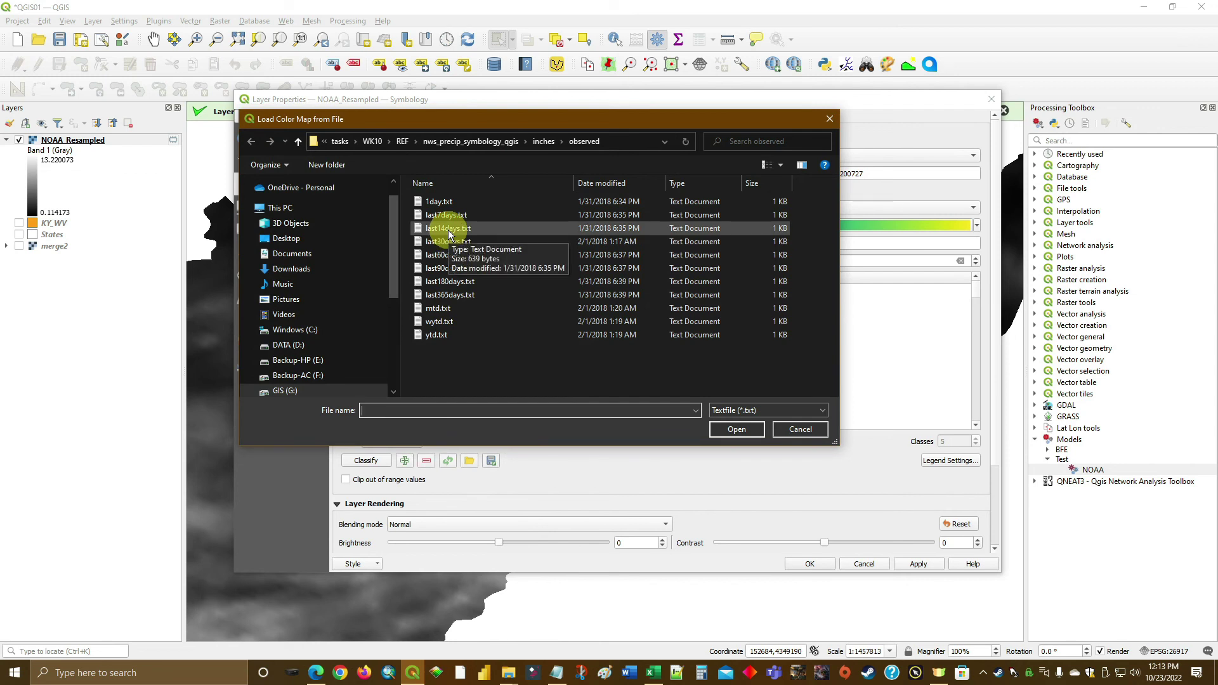
left_click(449, 228)
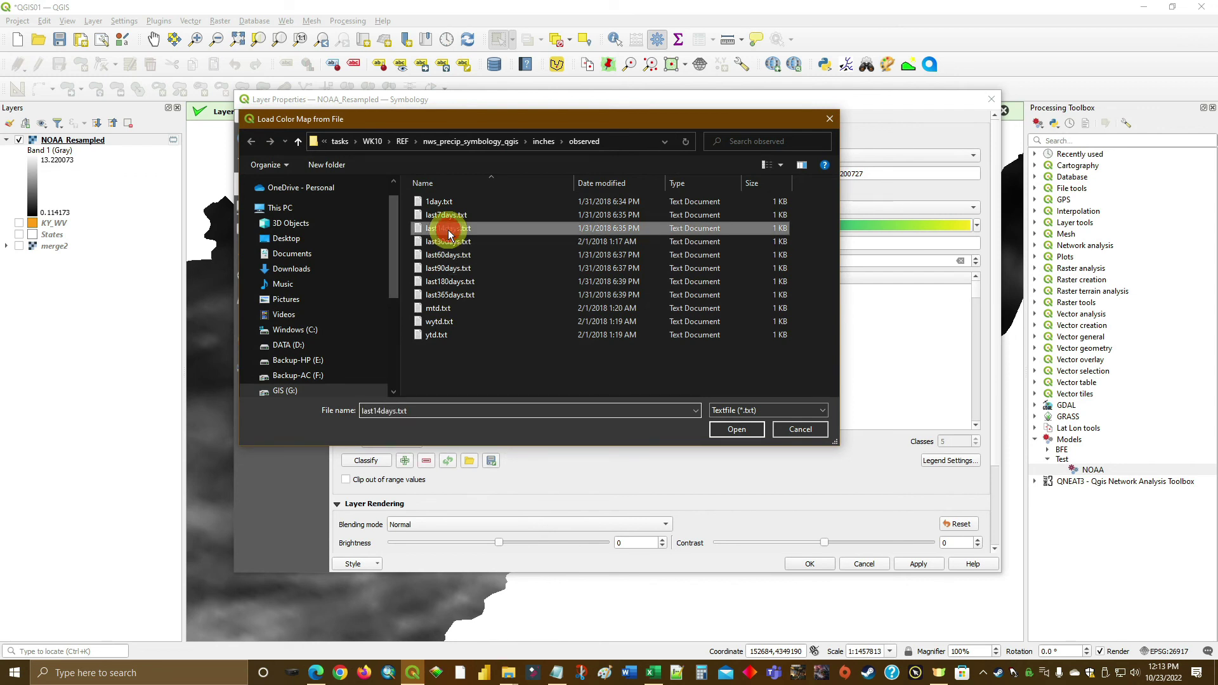
left_click(731, 430)
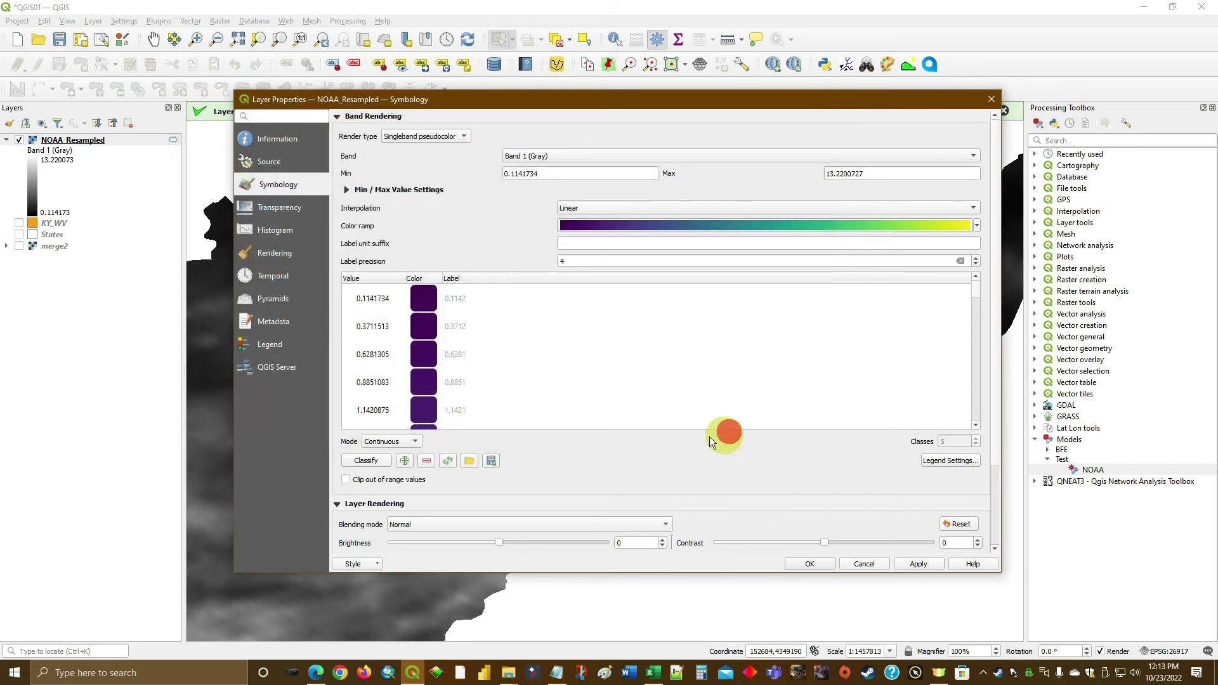
left_click(804, 564)
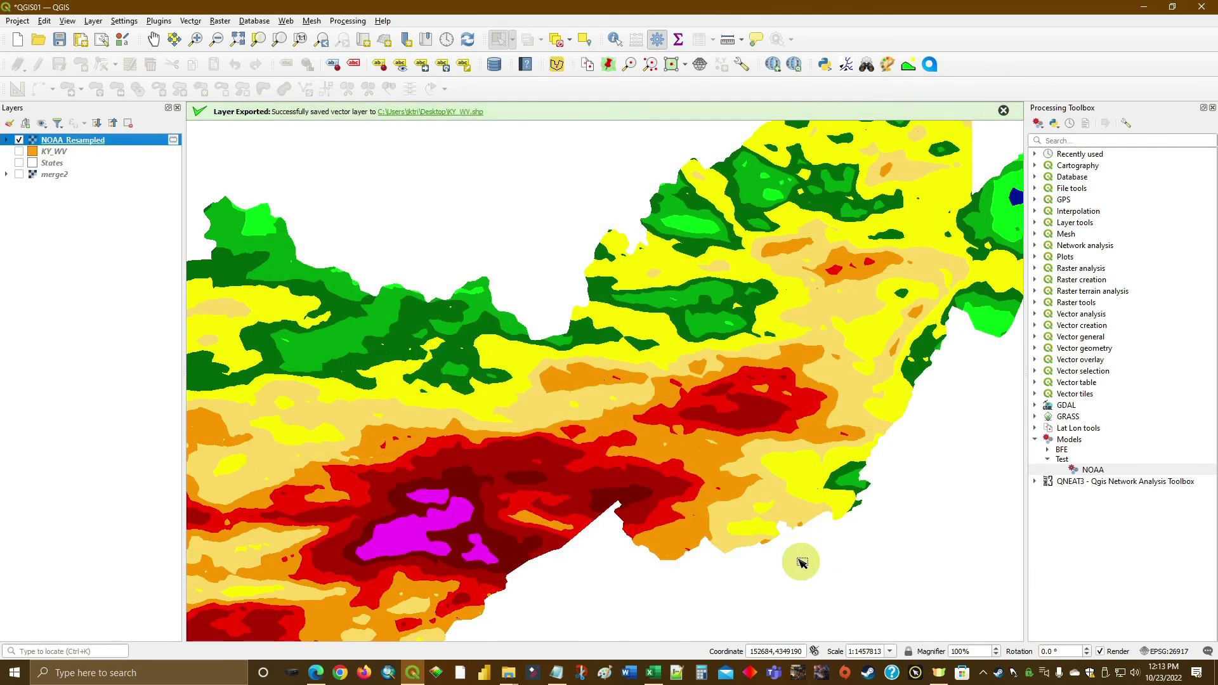
scroll(701, 429, "down", 1)
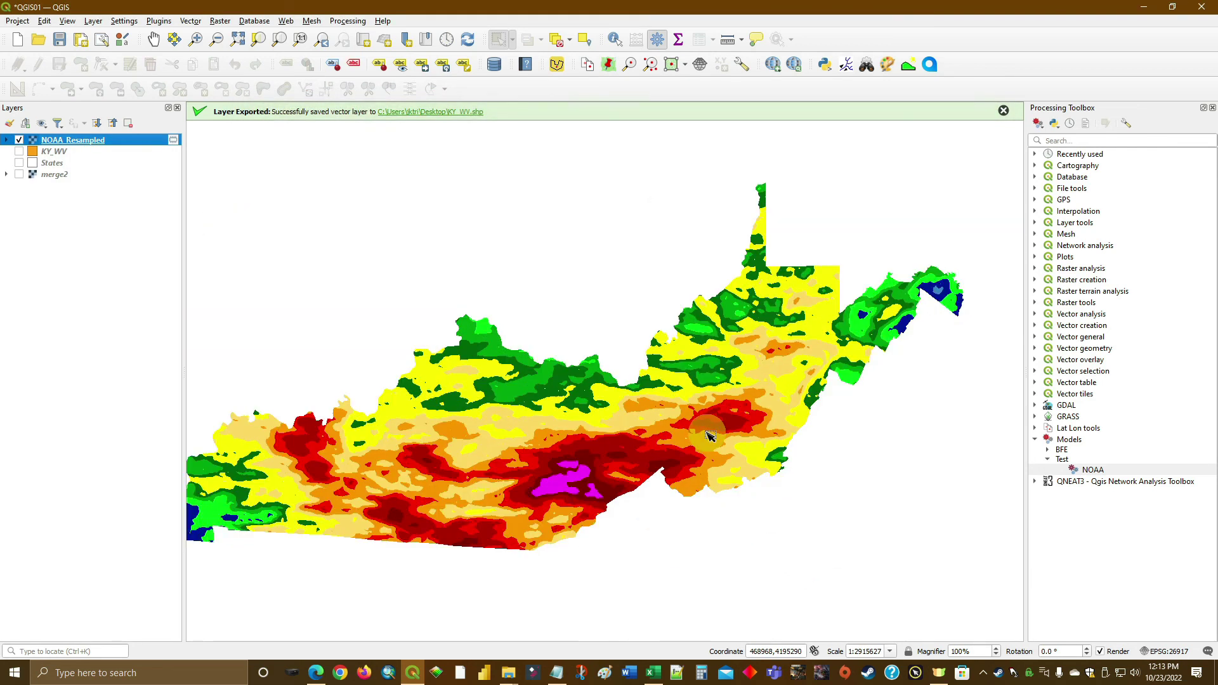
Turn on KY_WV and move it above the NOAA_Resampled raster
left_click(19, 151)
left_click_drag(46, 152, 55, 141)
double_click(55, 141)
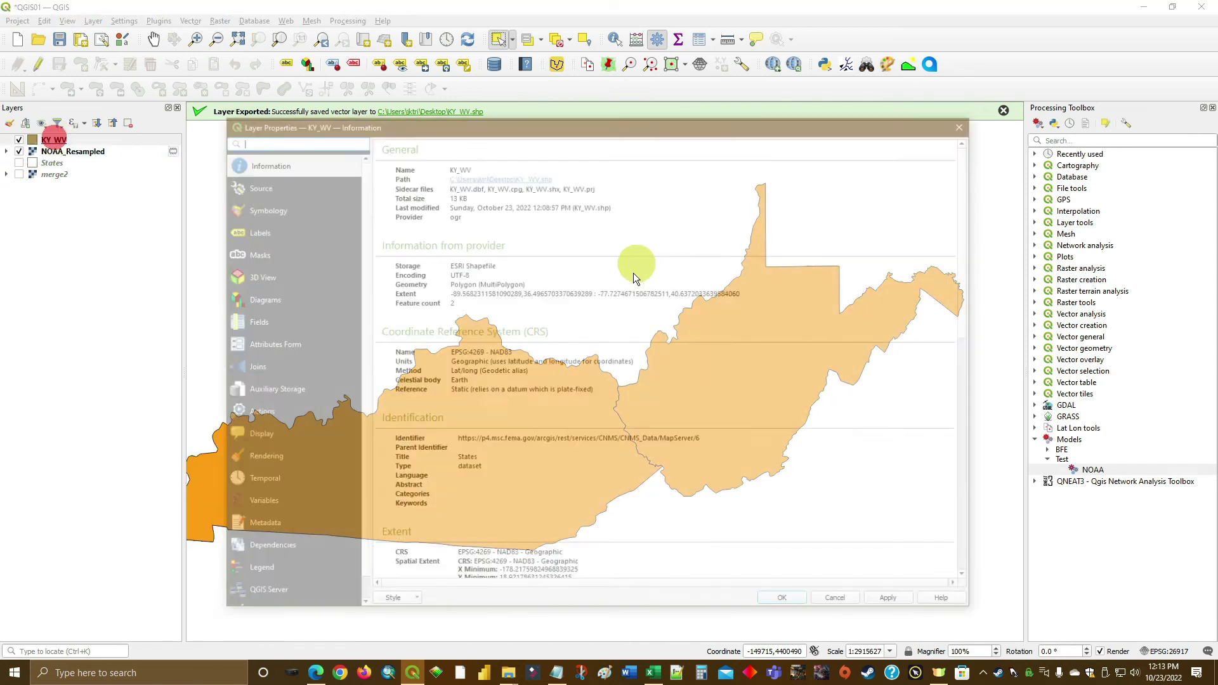
Give KY_WV a No Brush fill with 0.86 mm black outlines and zoom to it
left_click(259, 208)
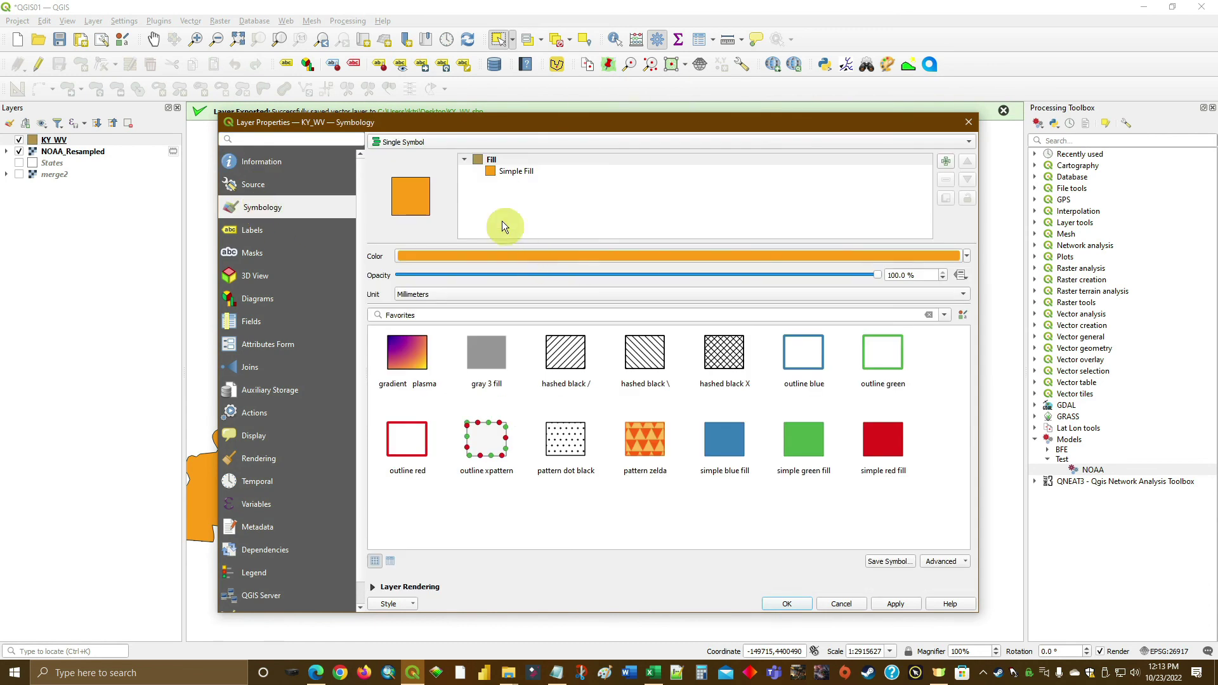
left_click(509, 173)
left_click(706, 301)
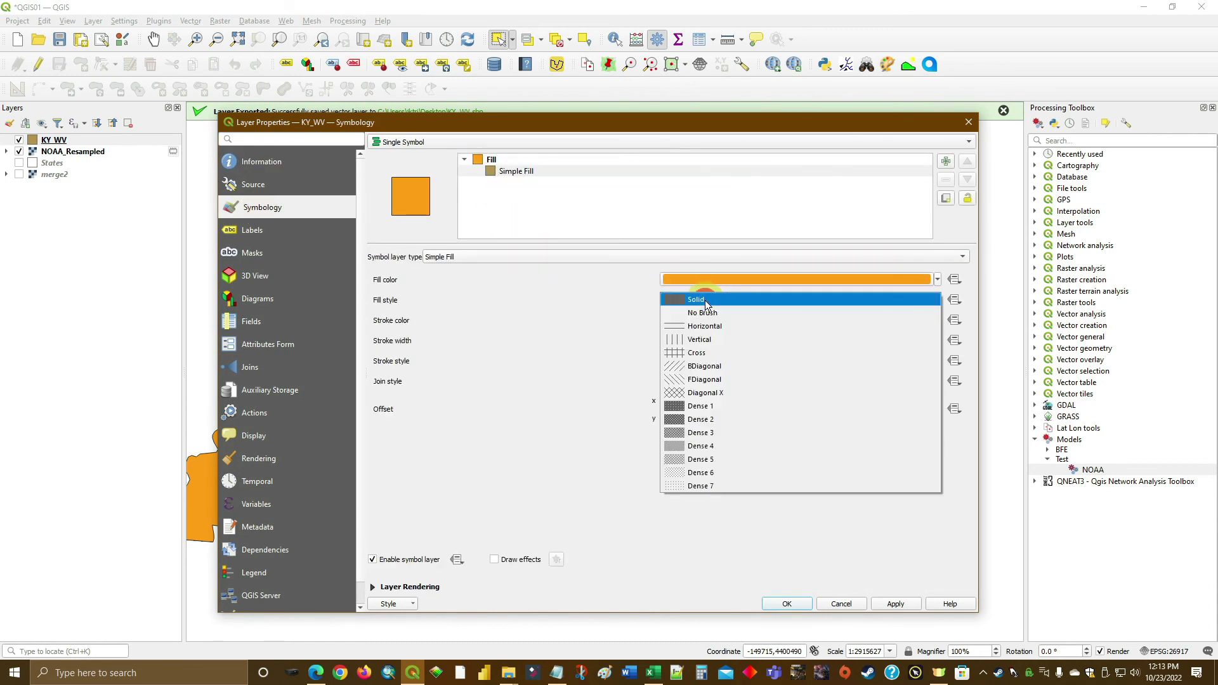
left_click(711, 309)
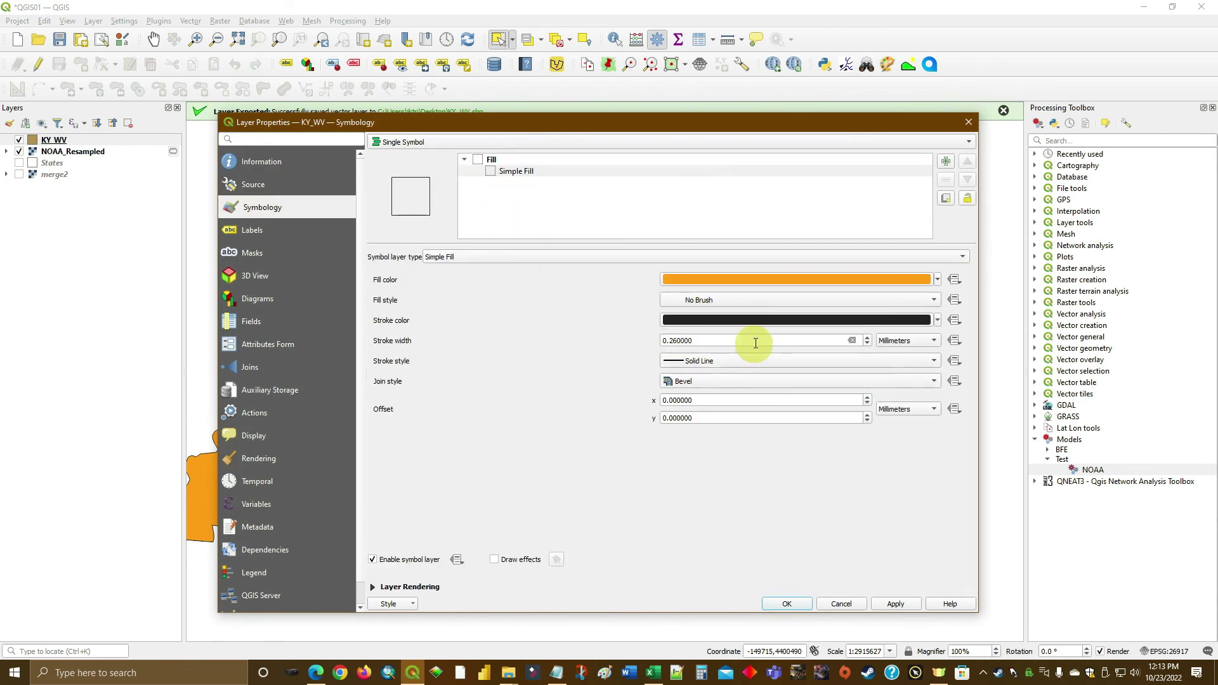
left_click(868, 336)
left_click(868, 337)
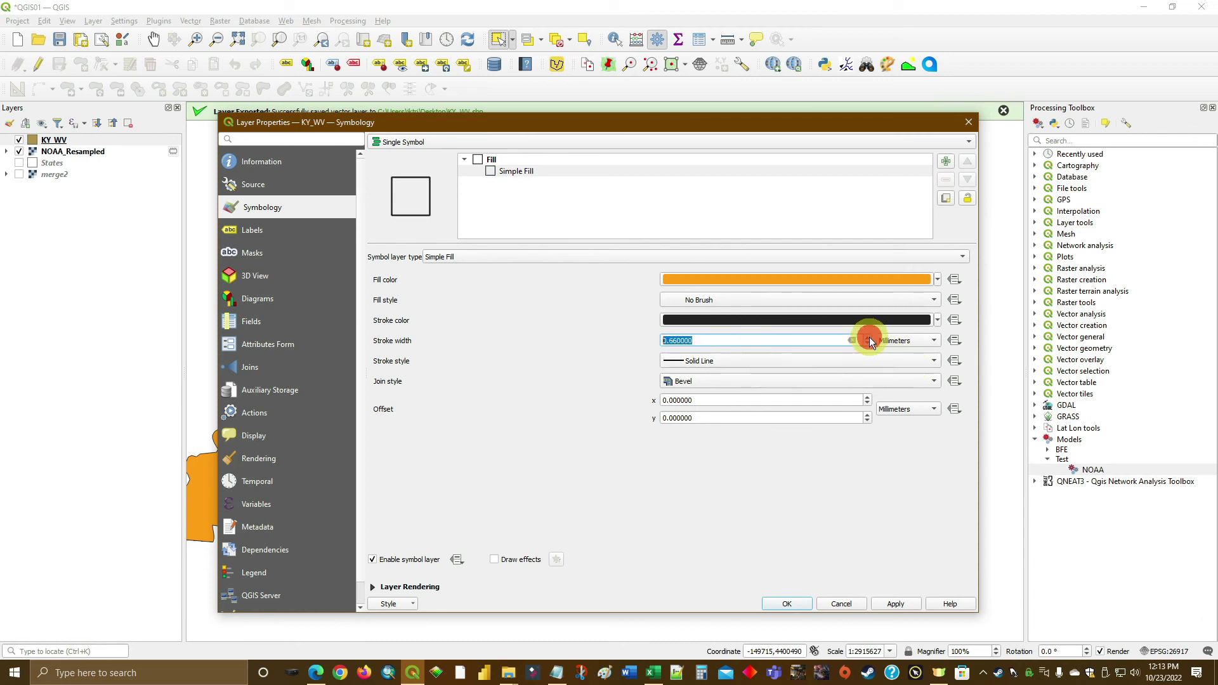
left_click(868, 337)
left_click(788, 604)
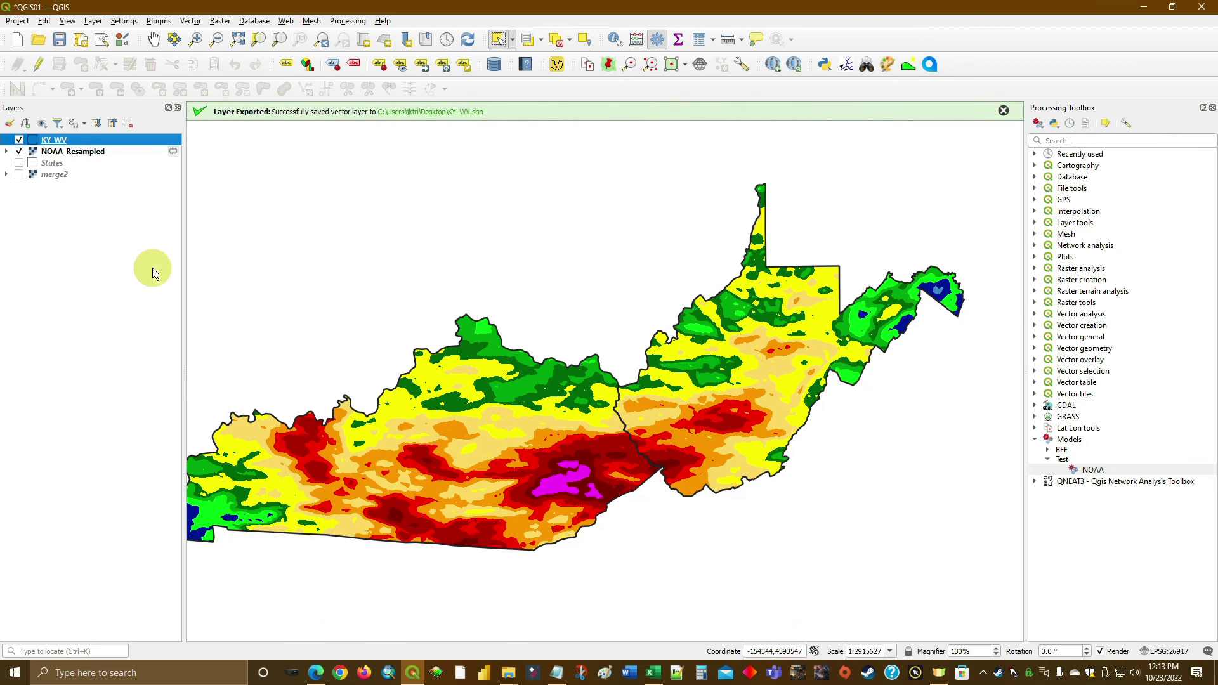
right_click(79, 146)
left_click(105, 148)
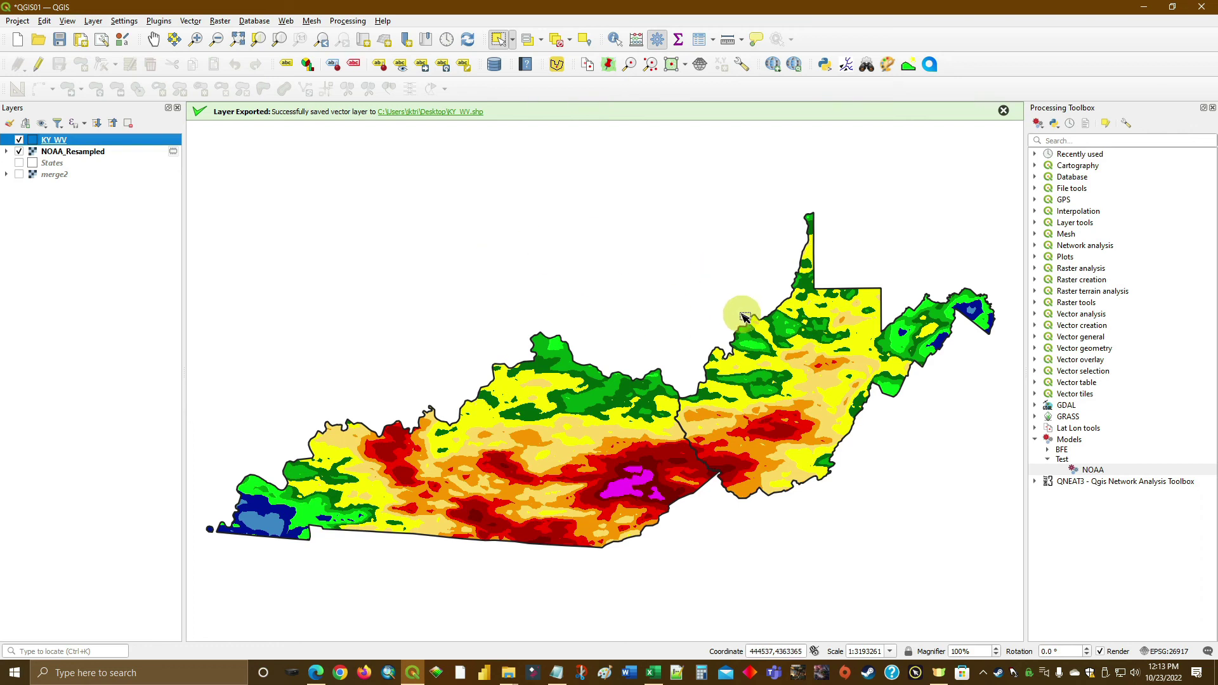
right_click(1082, 470)
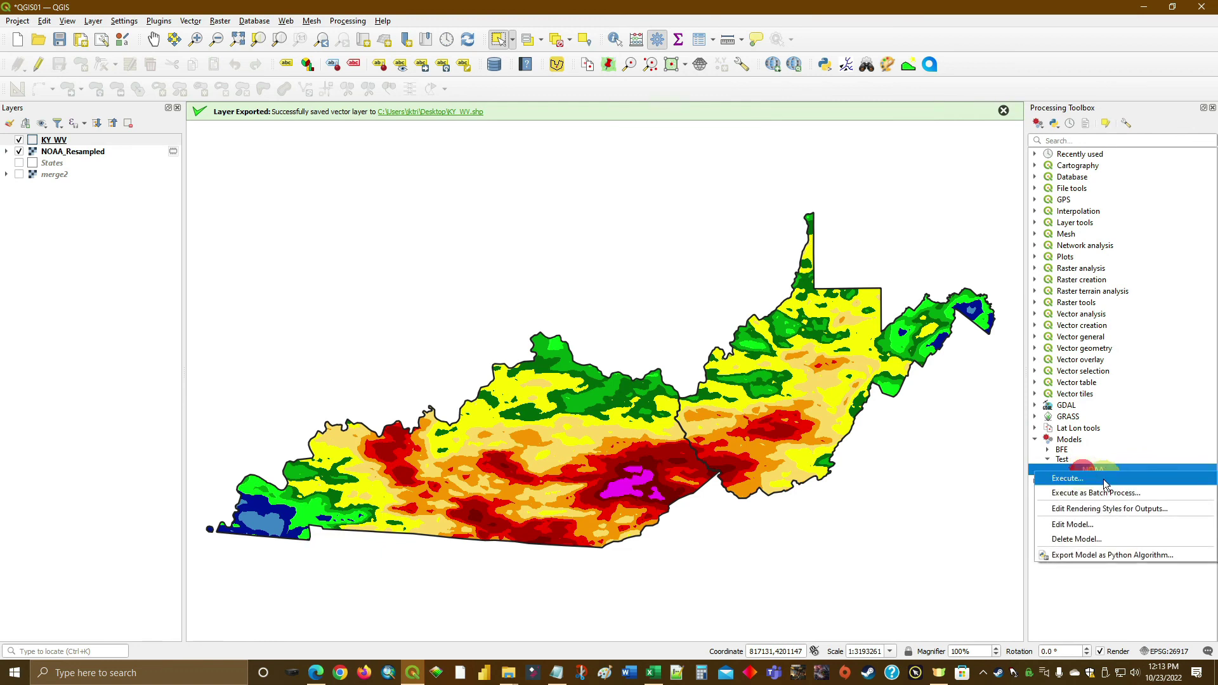
left_click(1092, 524)
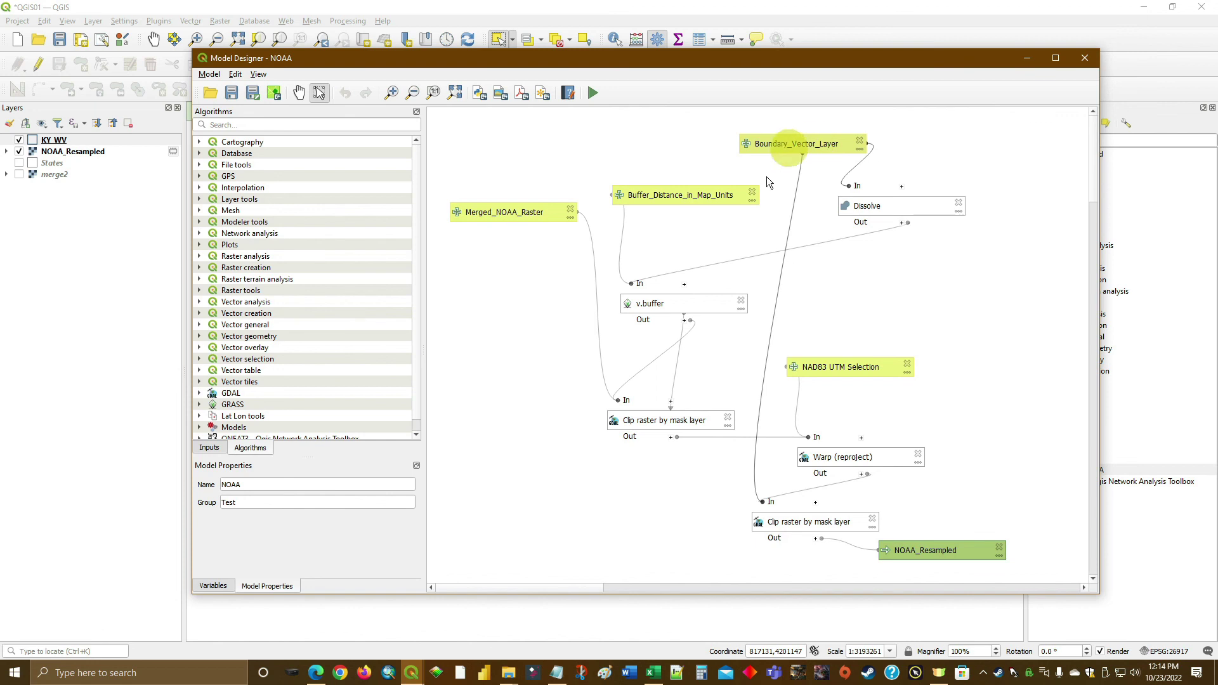
left_click_drag(903, 227, 907, 224)
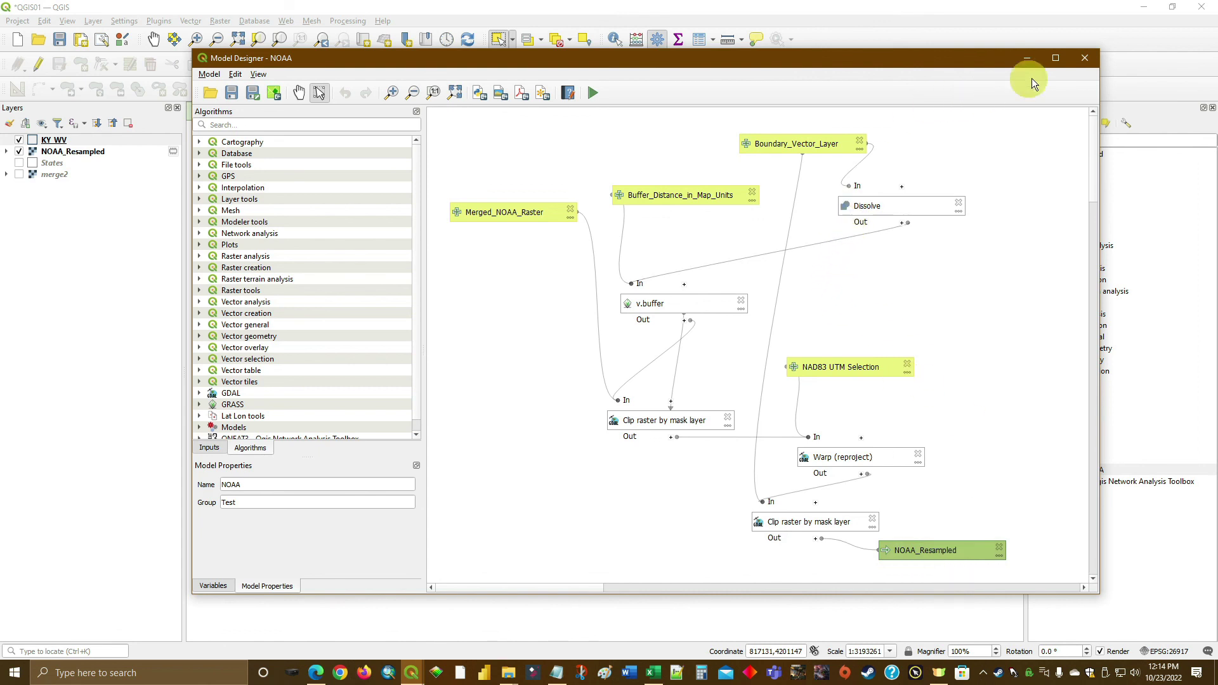
left_click(1085, 62)
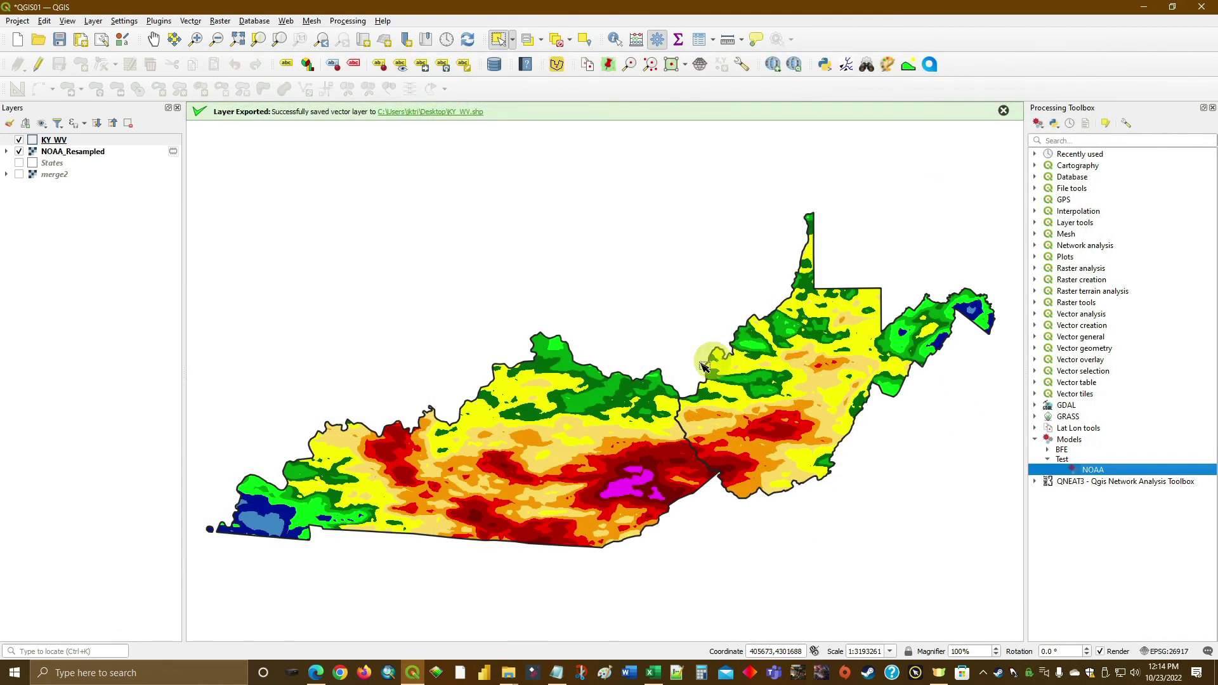